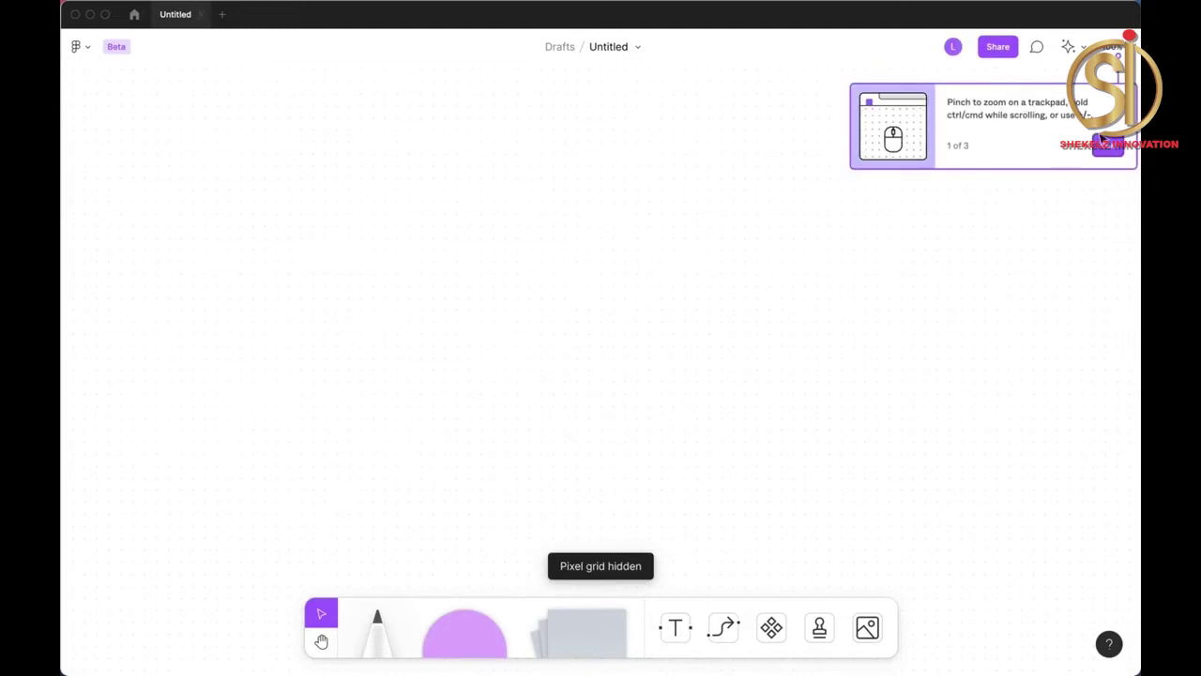
Dismiss the zoom tips card and briefly try the Hand tool for panning.
click(1076, 146)
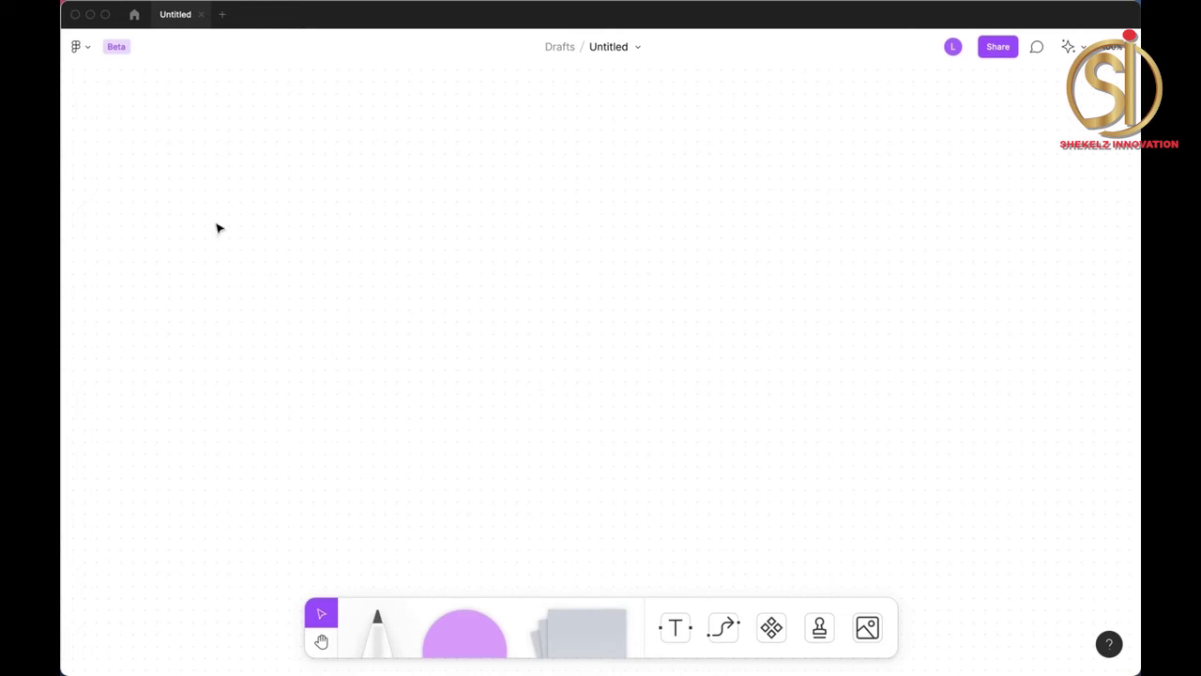
click(317, 644)
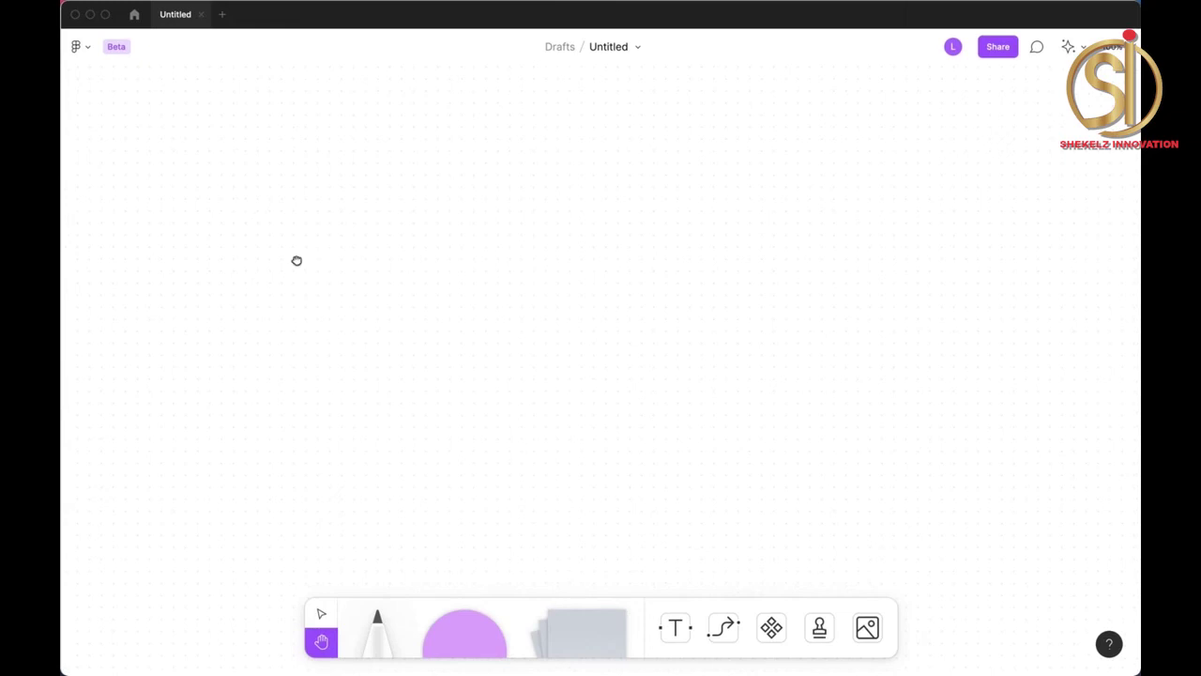
click(333, 629)
Draw a freehand pencil scribble at the board's top-left, then undo it.
click(378, 621)
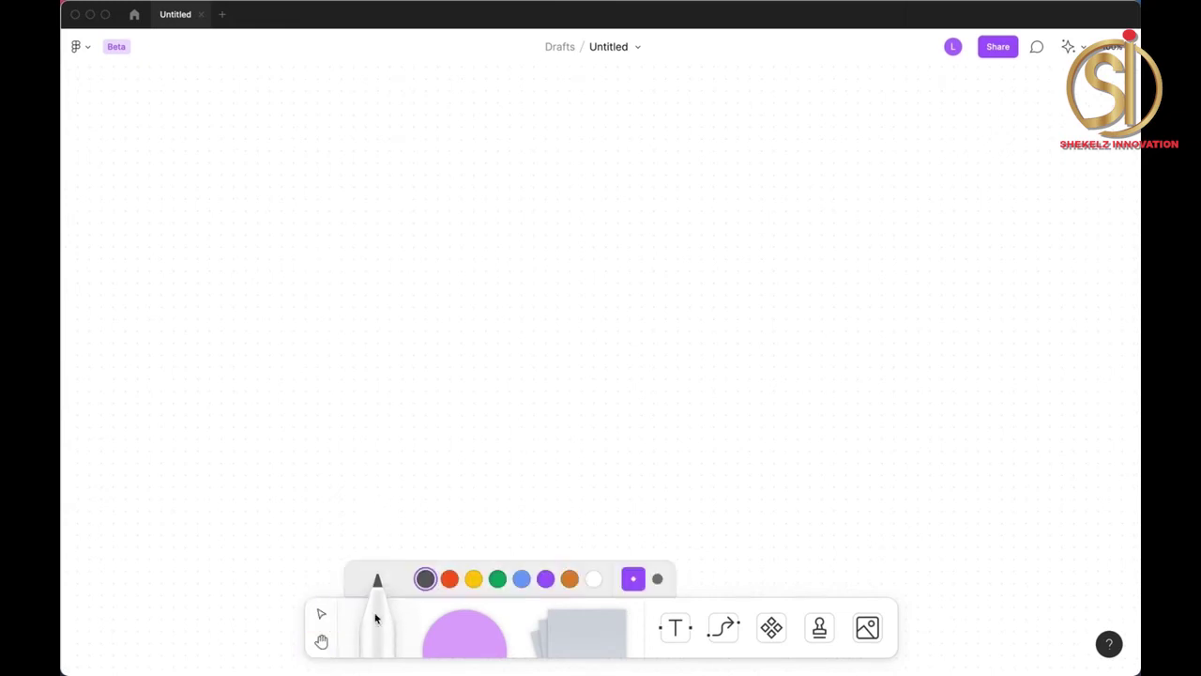
mouse_move(106, 194)
mouse_down()
mouse_move(140, 196)
mouse_move(192, 147)
mouse_move(171, 154)
mouse_move(194, 235)
mouse_move(185, 280)
mouse_move(182, 235)
mouse_up()
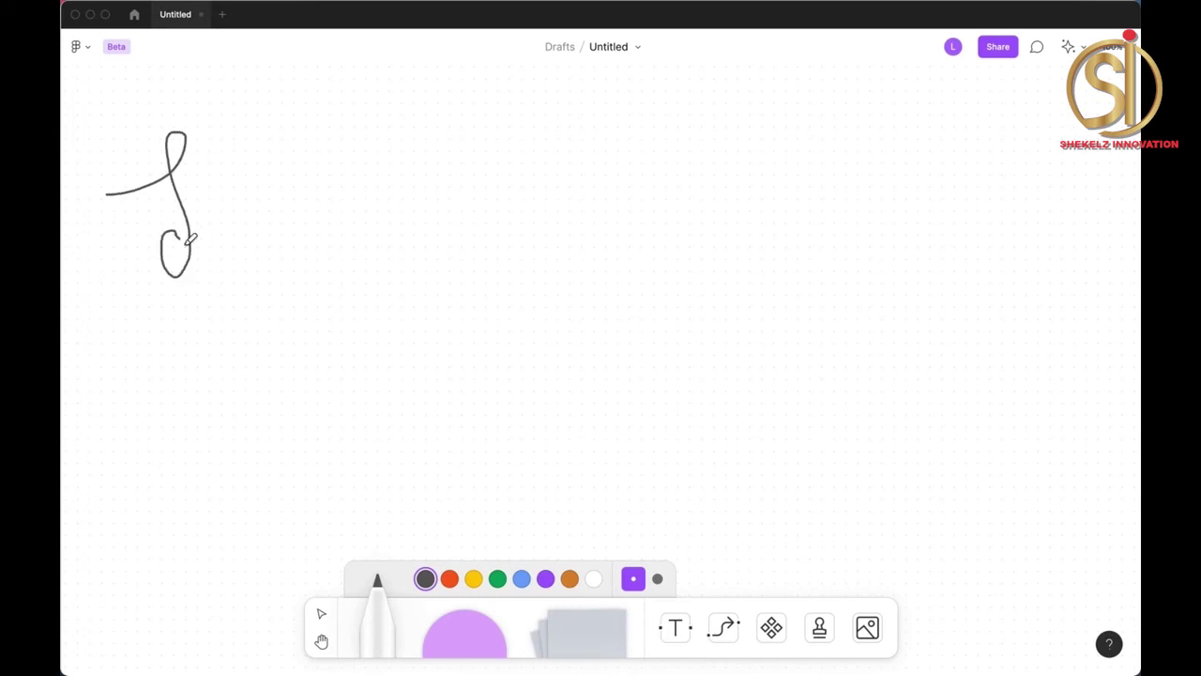
key(ctrl+z)
Place a purple circle on the left of the board reading 'Hello!'.
click(467, 650)
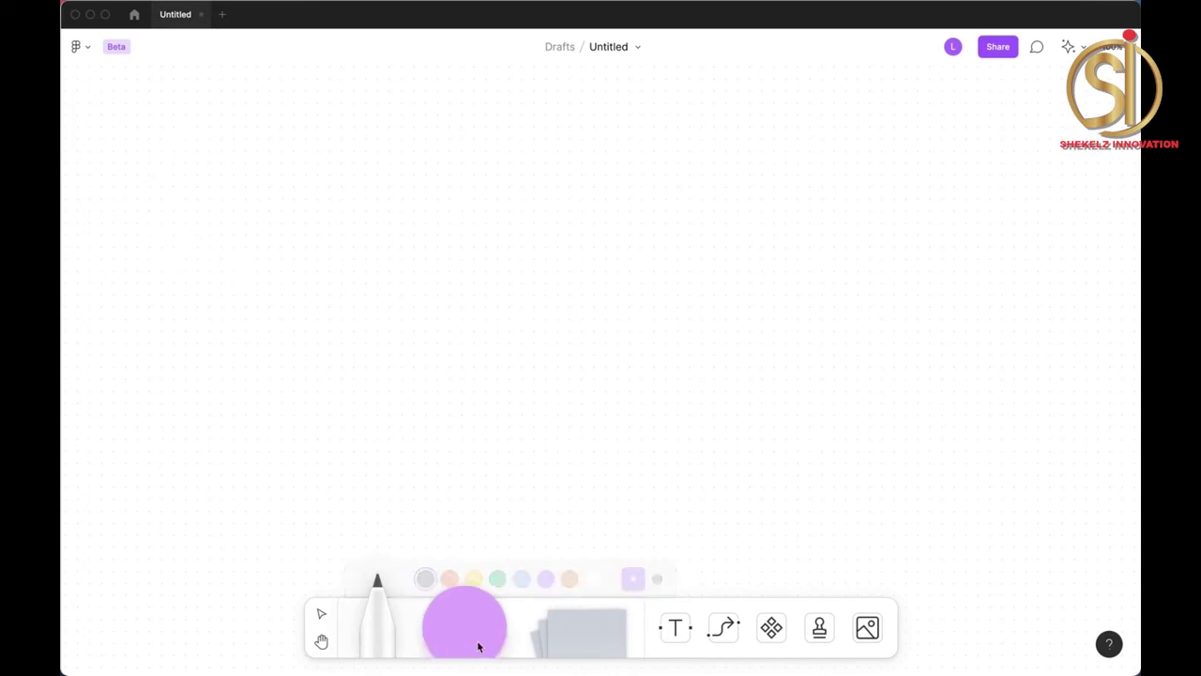
click(223, 211)
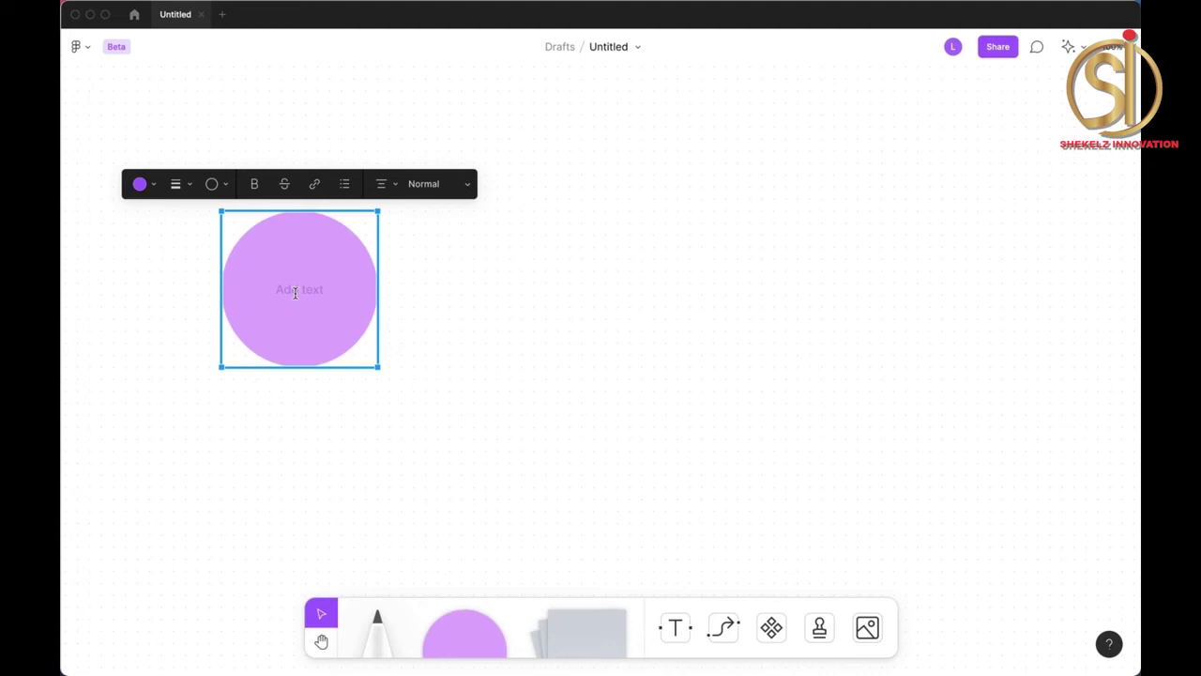
text(Hello!)
click(549, 281)
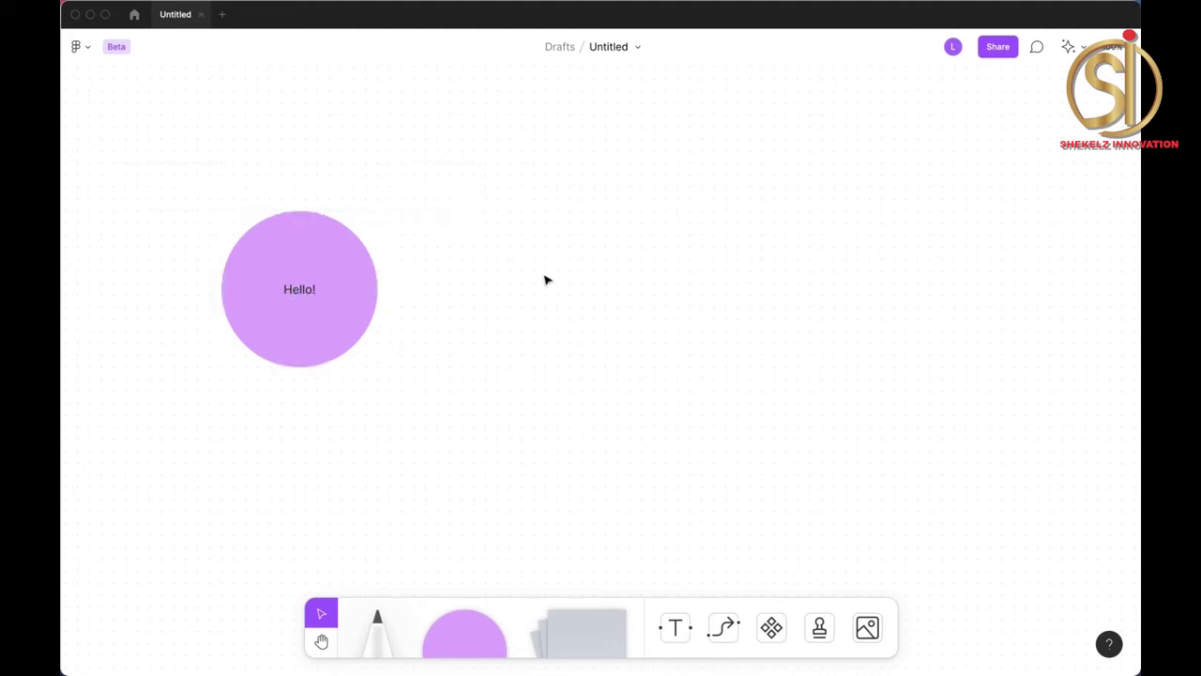
Add a grey sticky note right of the circle with the text 'Hello!'.
click(590, 617)
click(494, 185)
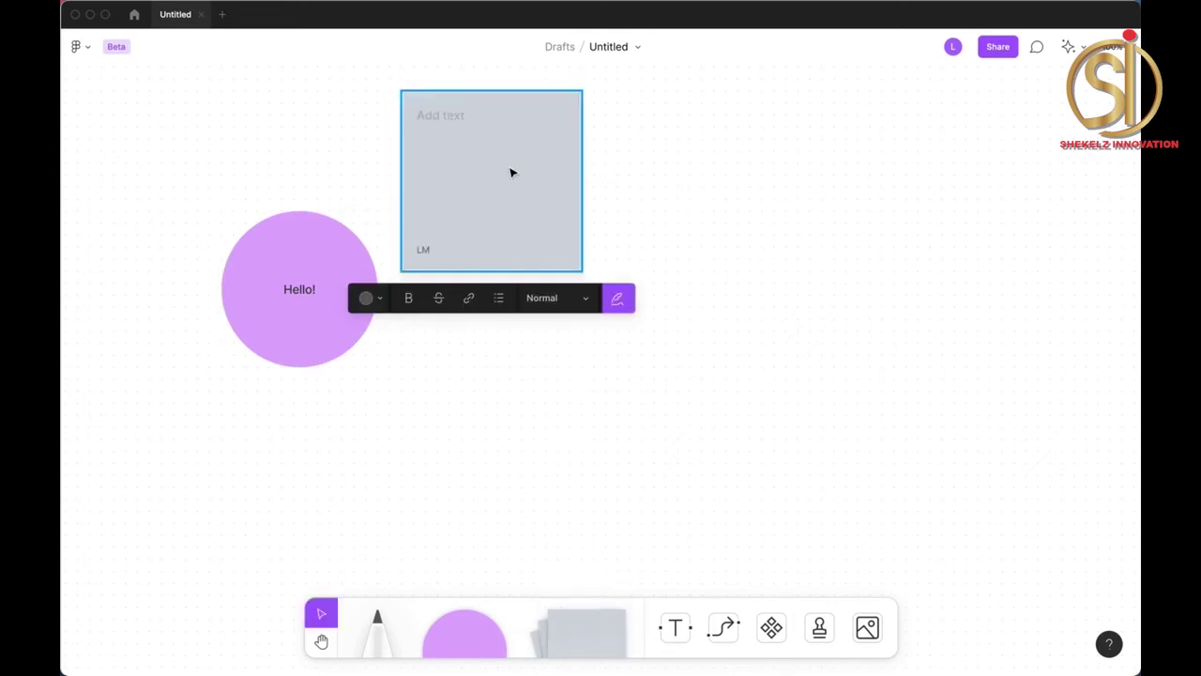
drag(509, 172, 549, 389)
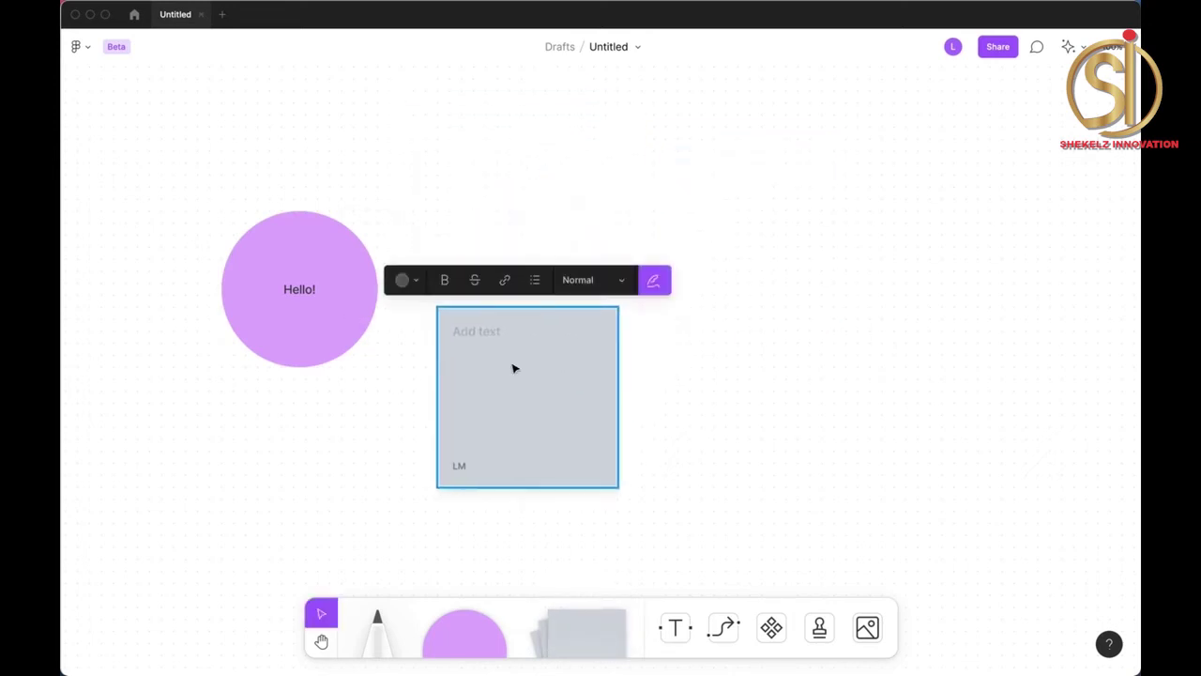
text(Hel)
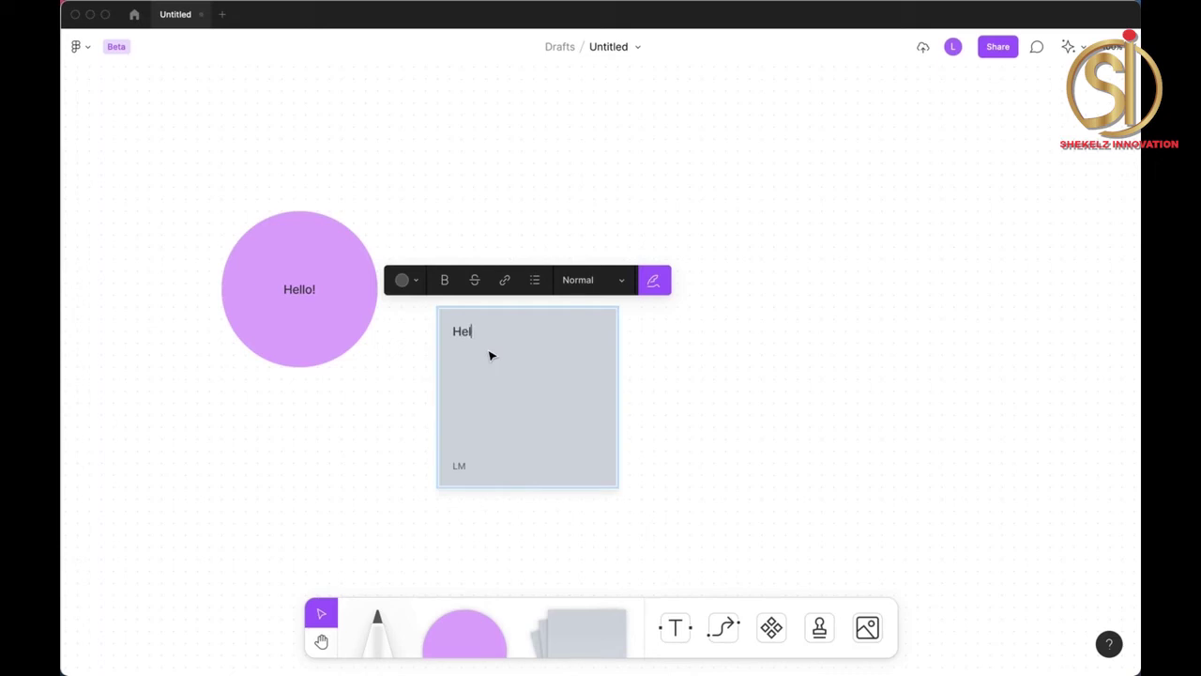
text(lo!)
click(380, 477)
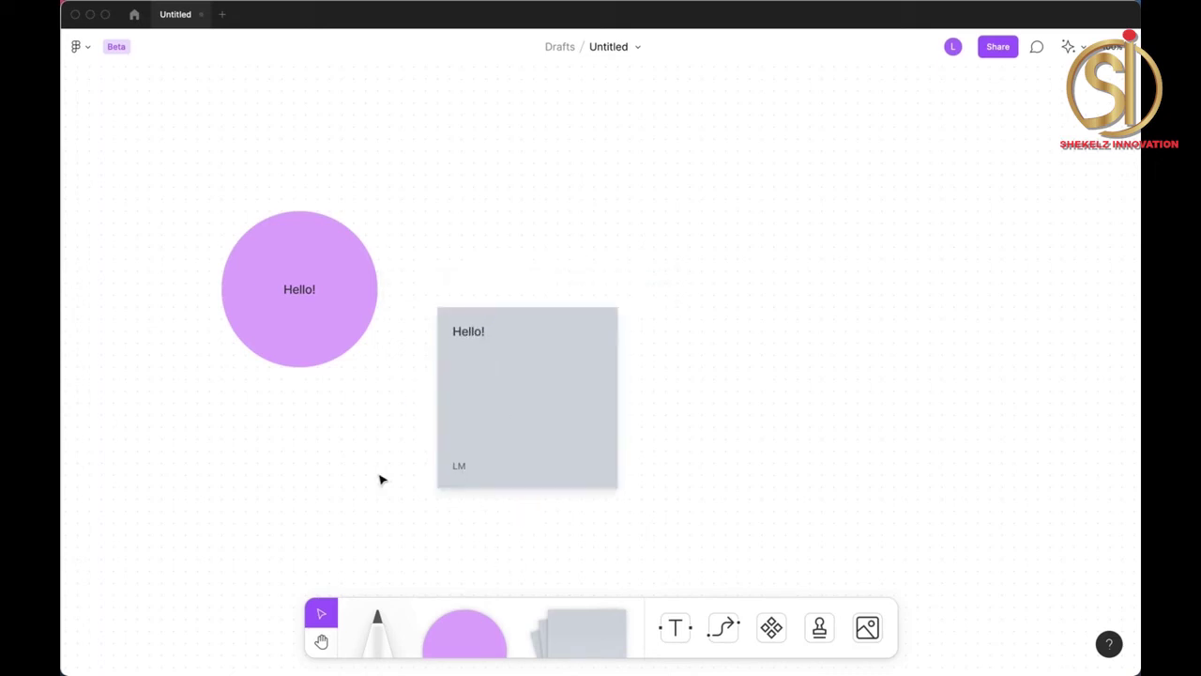
Create a standalone text box across the top reading 'Hello!'.
click(681, 635)
drag(377, 141, 860, 248)
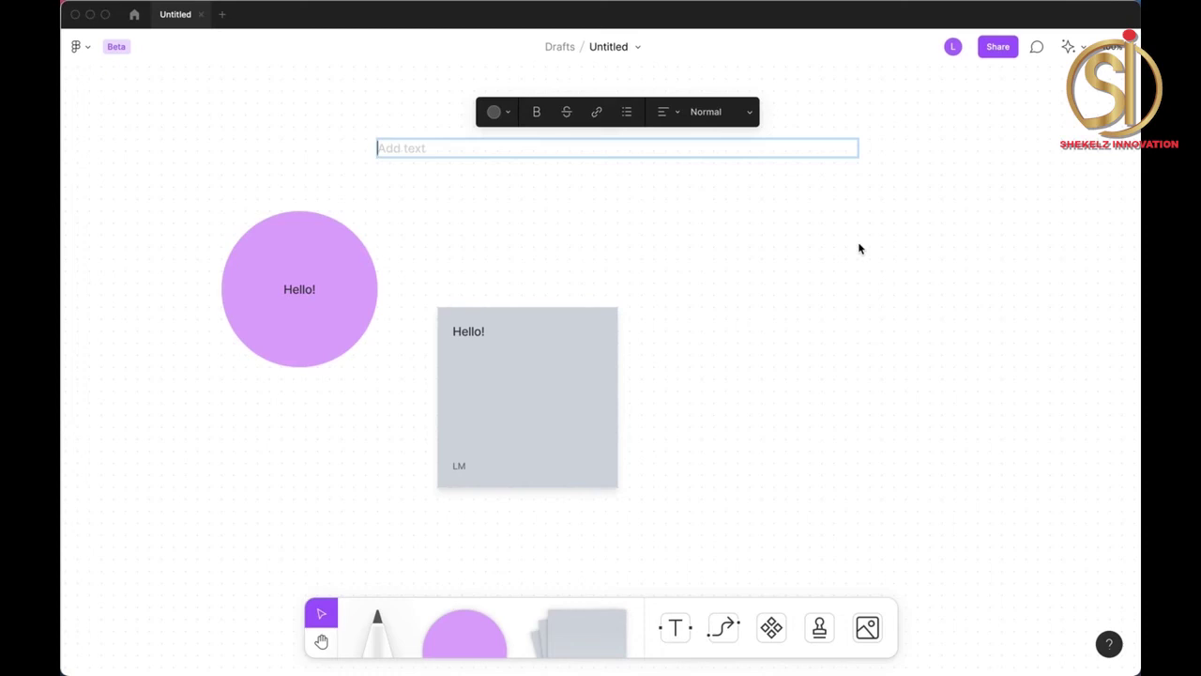
text(Hello!)
key(Escape)
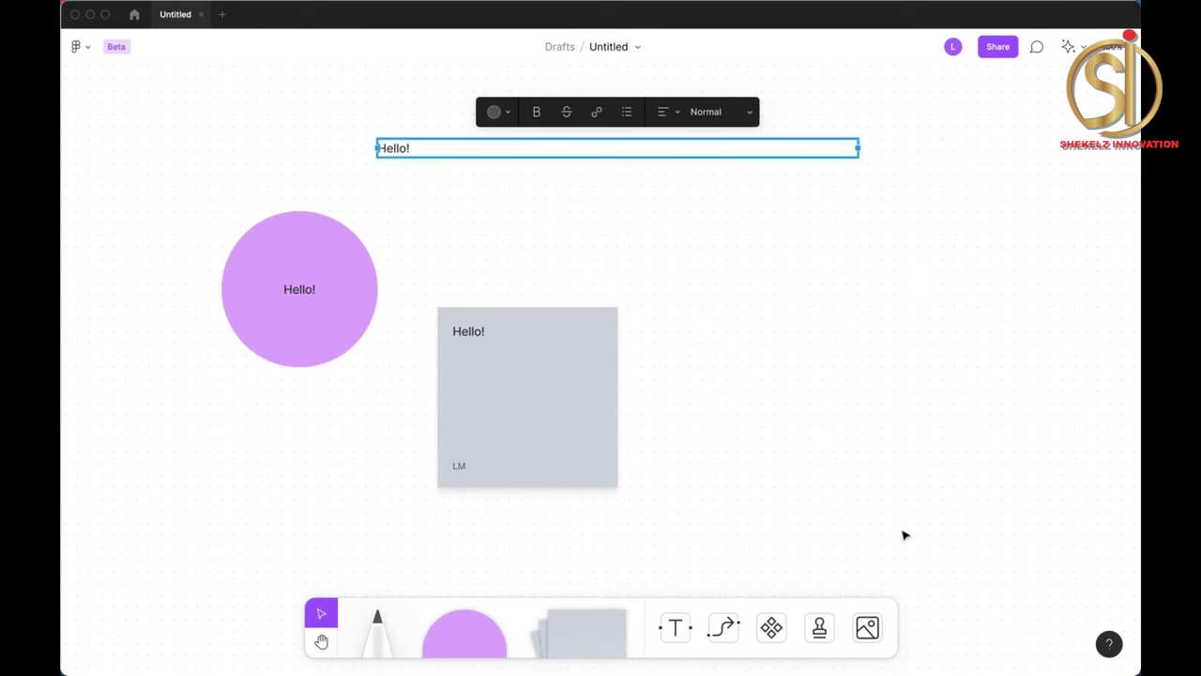
Connect the circle to the sticky note with a connector arrow.
click(722, 629)
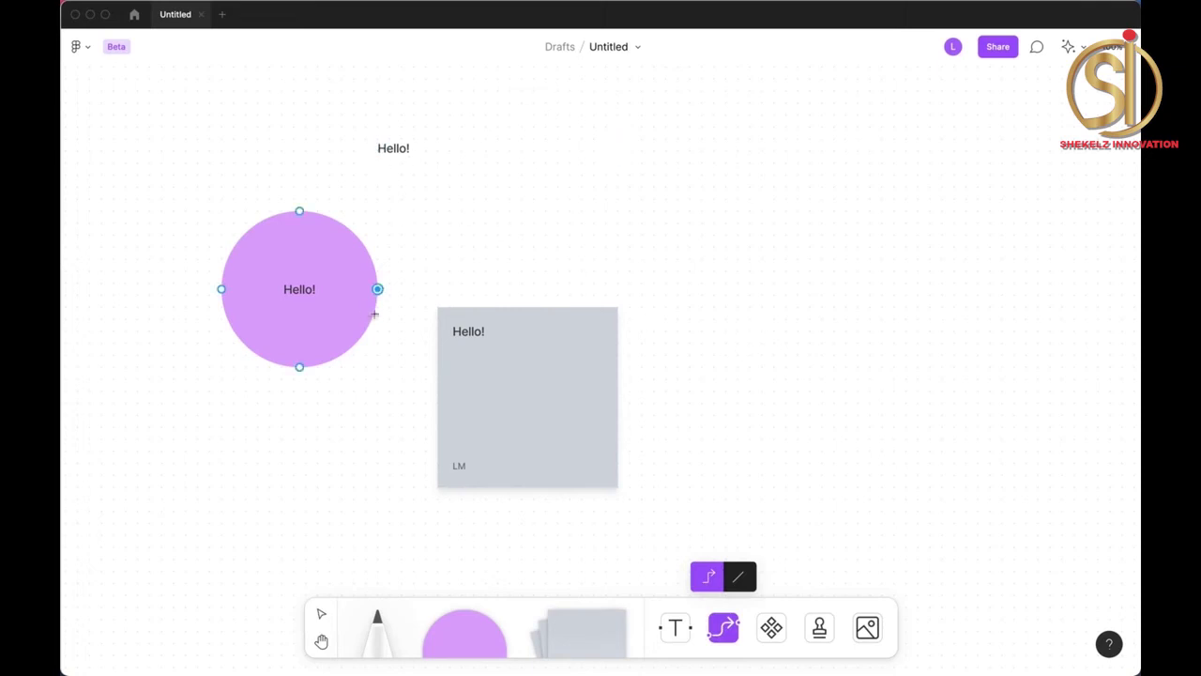
drag(375, 314, 445, 371)
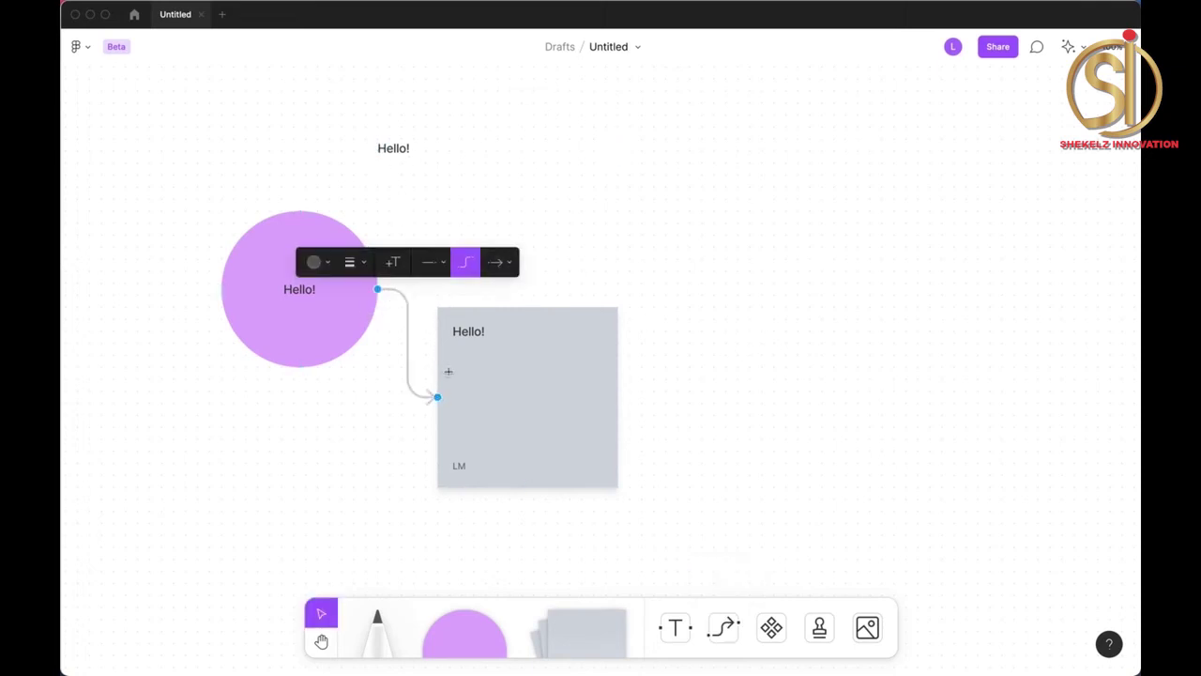
click(824, 335)
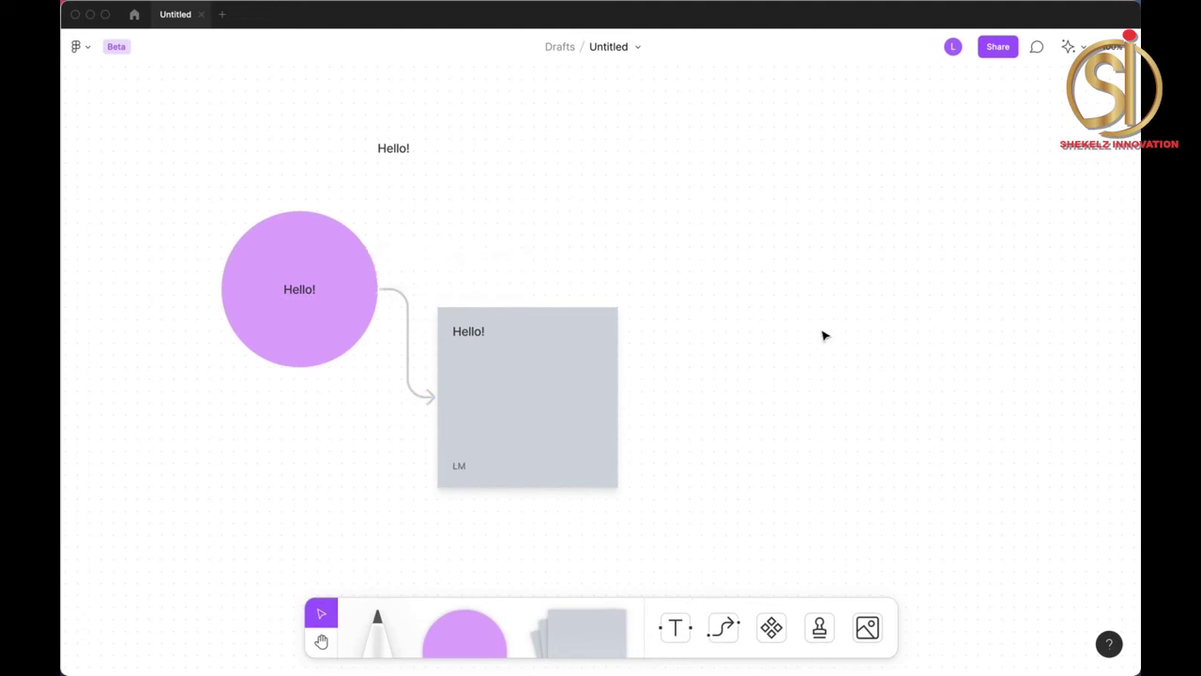
Place a blue trophy sticker from the library at the upper right and label it 'Hello!'.
click(772, 628)
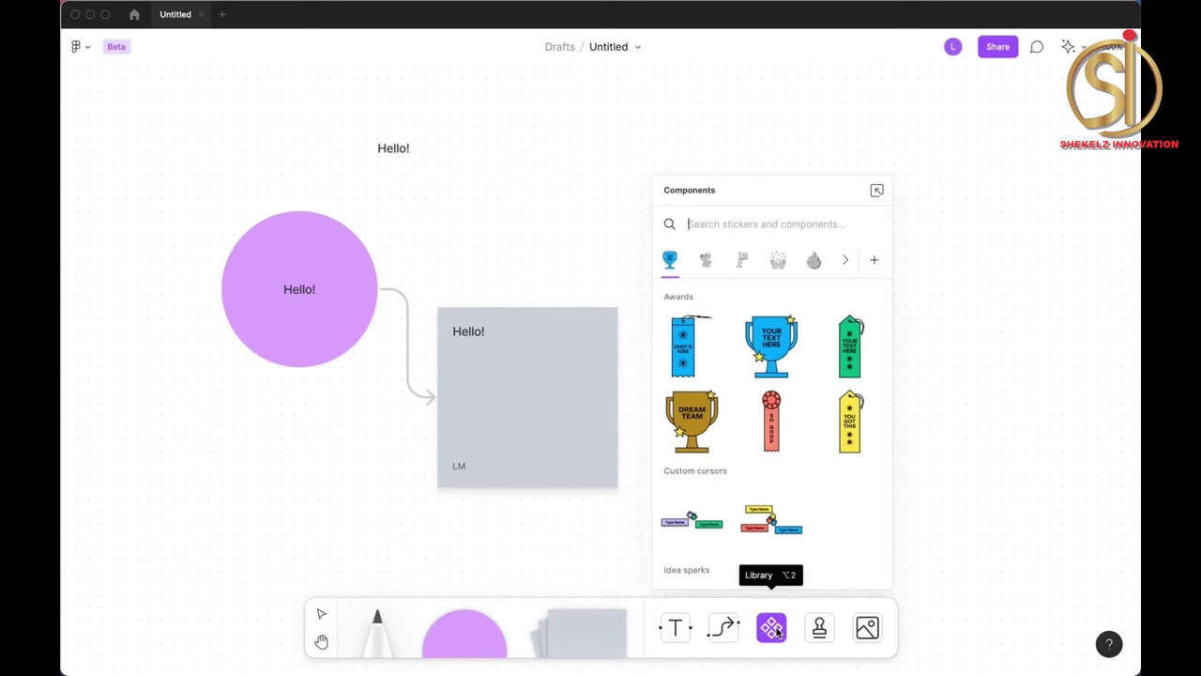
scroll(757, 434, down, 5)
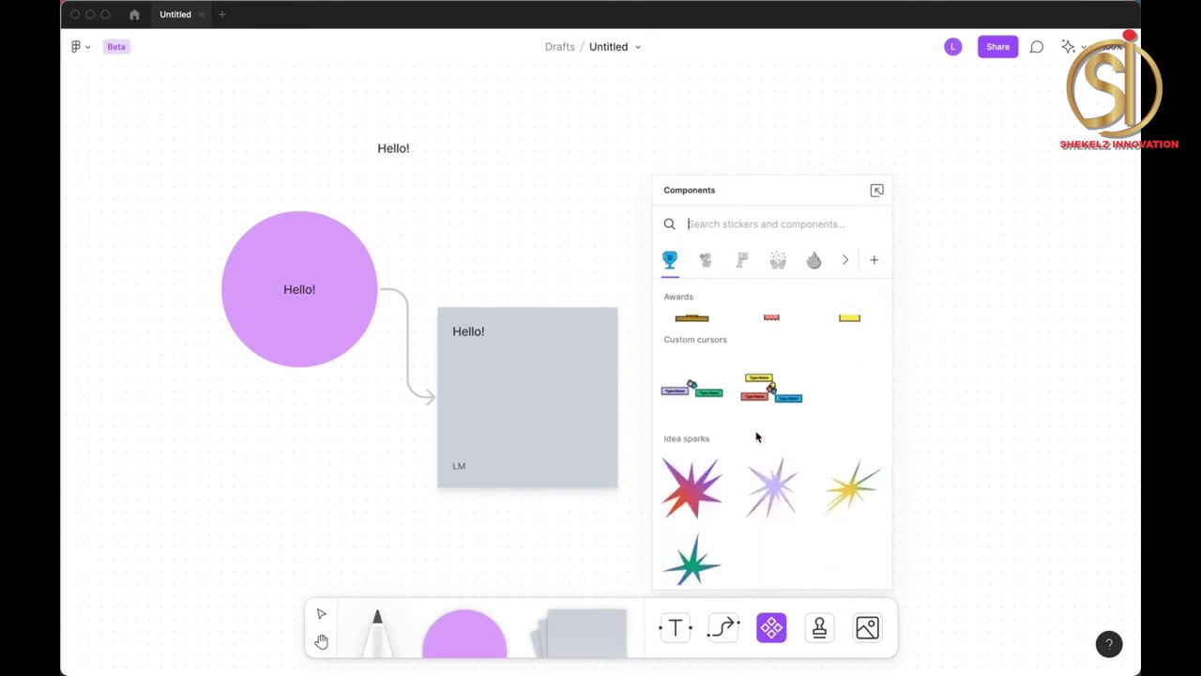
scroll(757, 434, down, 4)
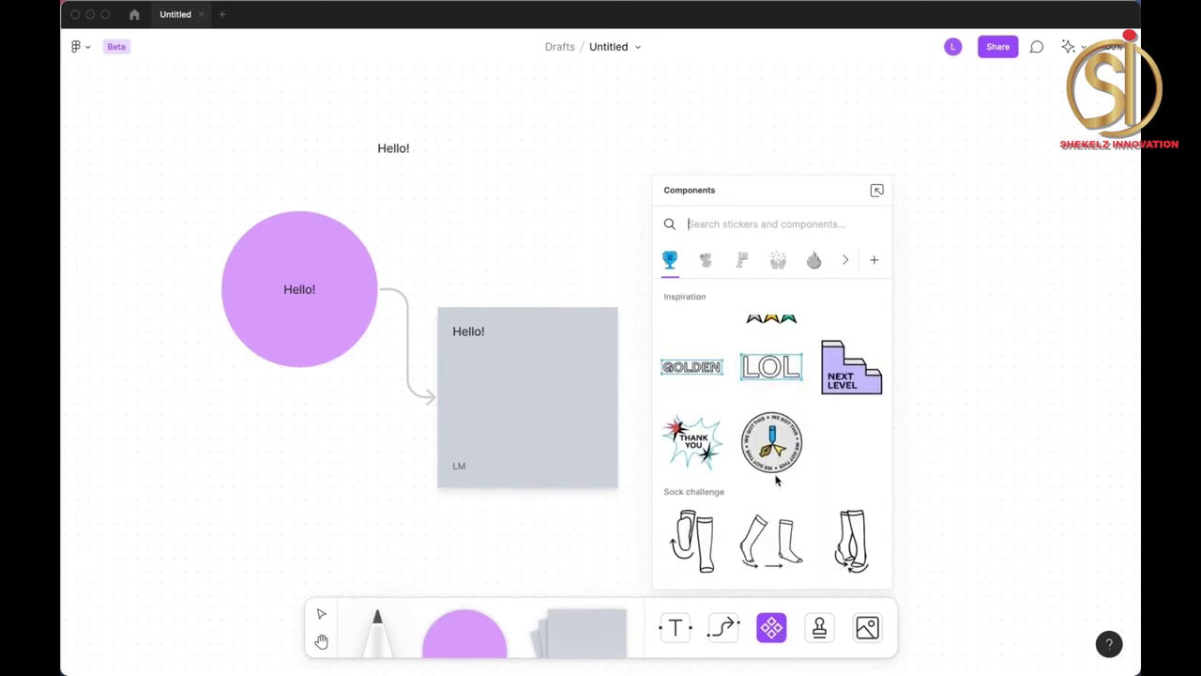
scroll(816, 392, up, 2)
scroll(816, 392, up, 5)
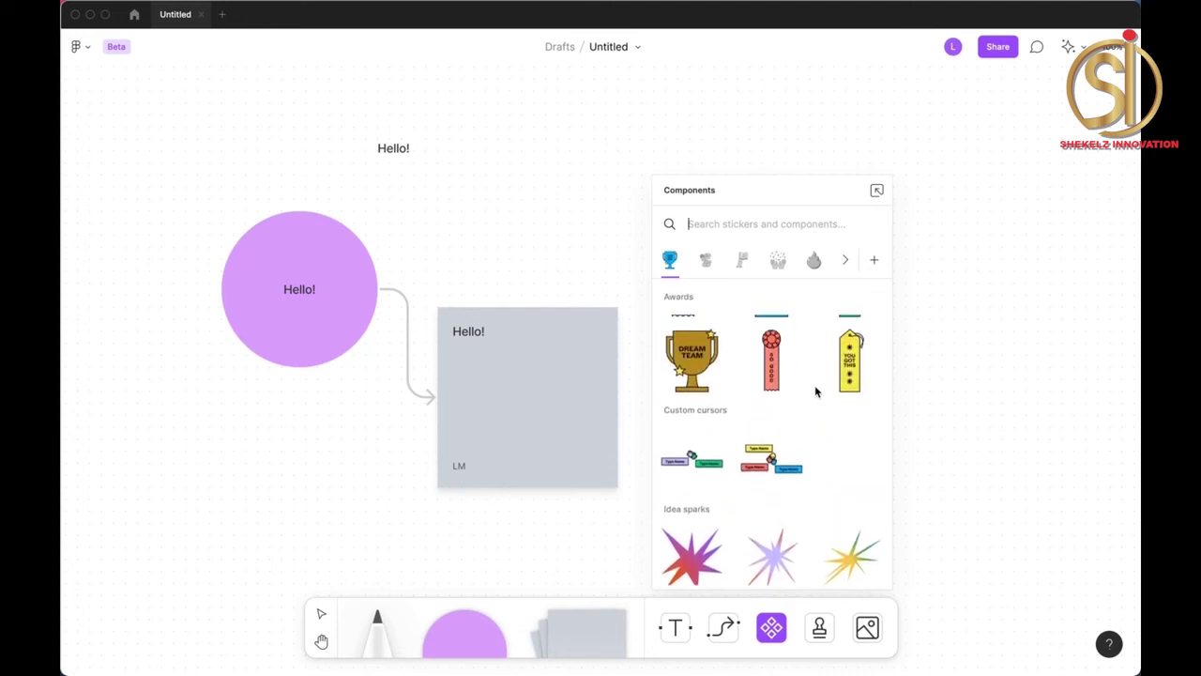
scroll(816, 392, up, 1)
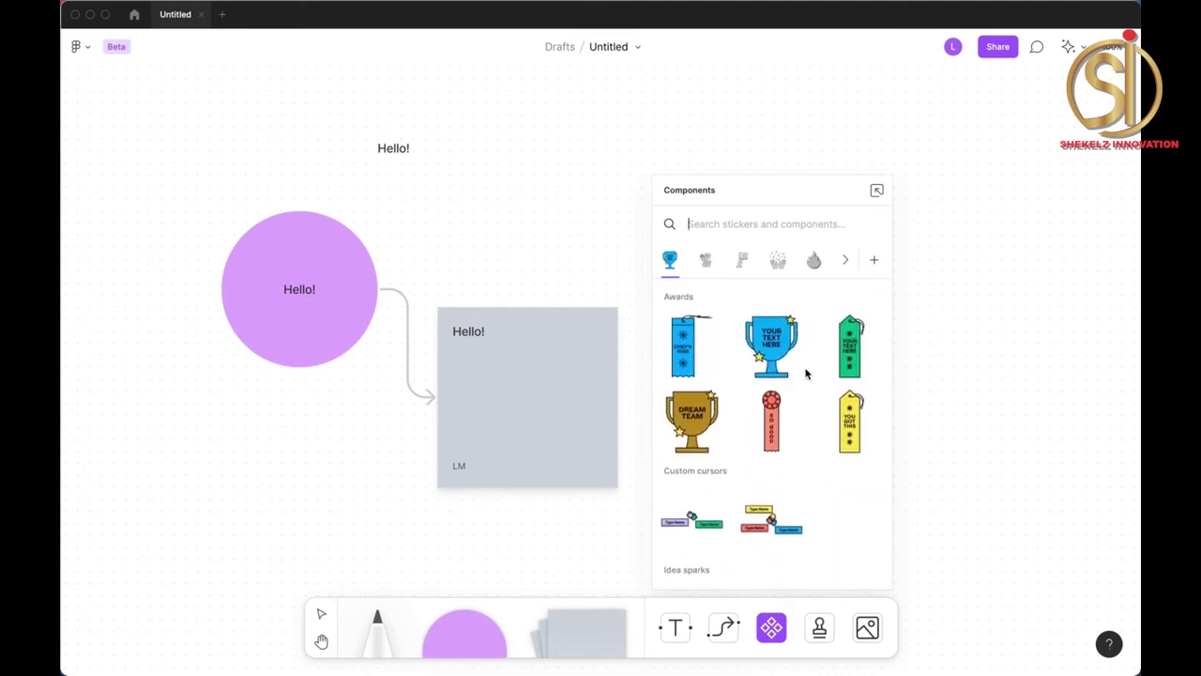
click(787, 352)
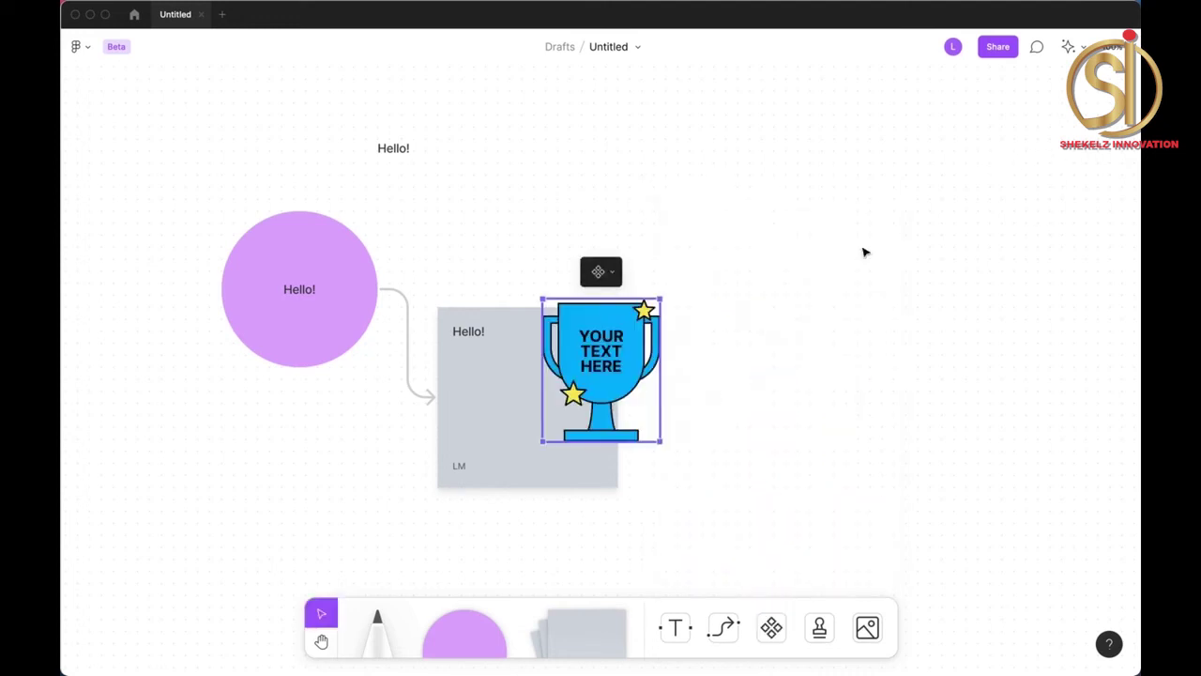
drag(596, 354, 900, 148)
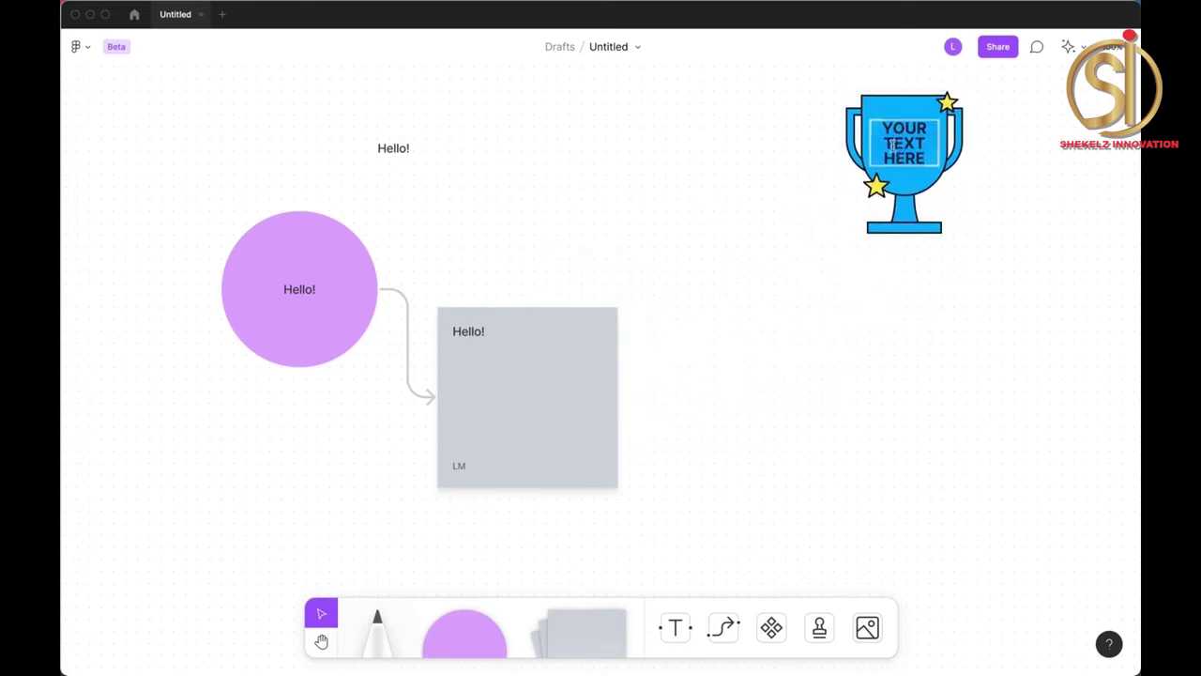
text(Hello)
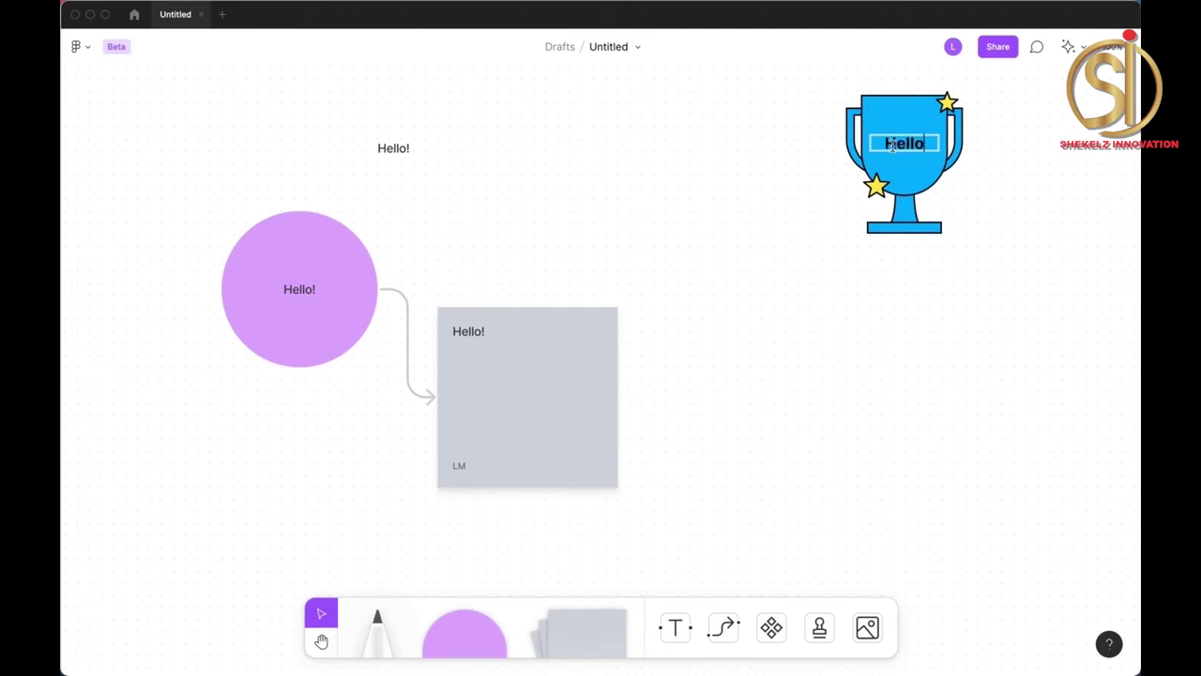
text(!)
Stamp a thumbs-up onto the sticky note.
click(1045, 312)
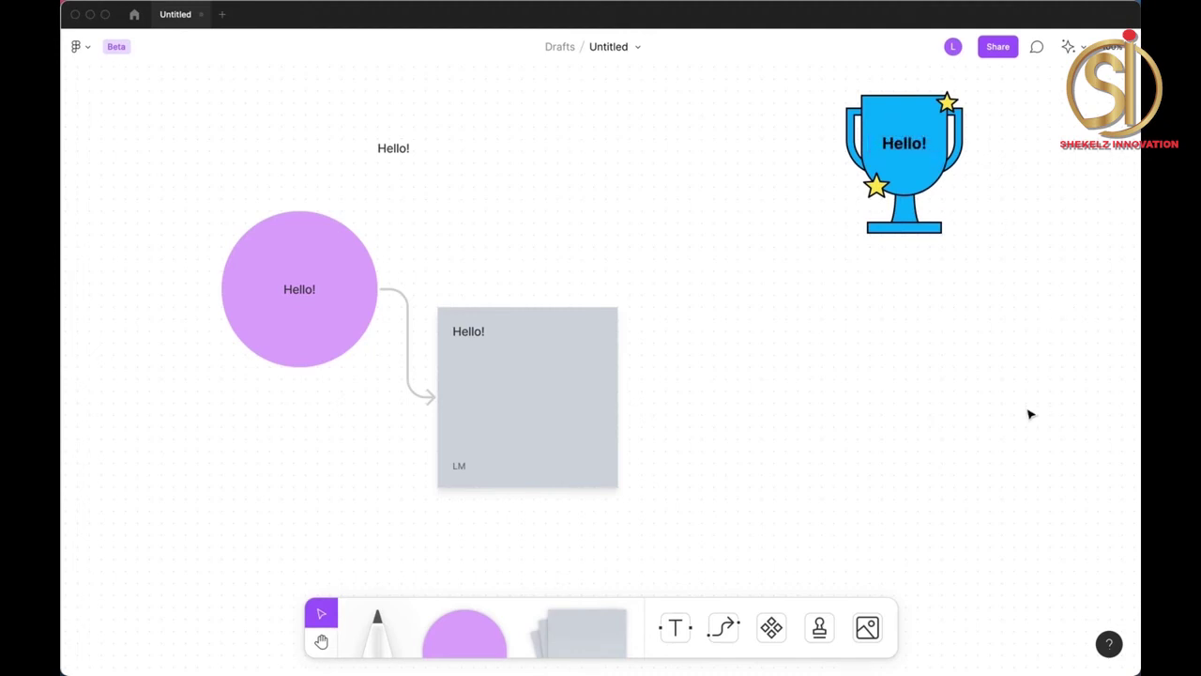
click(819, 629)
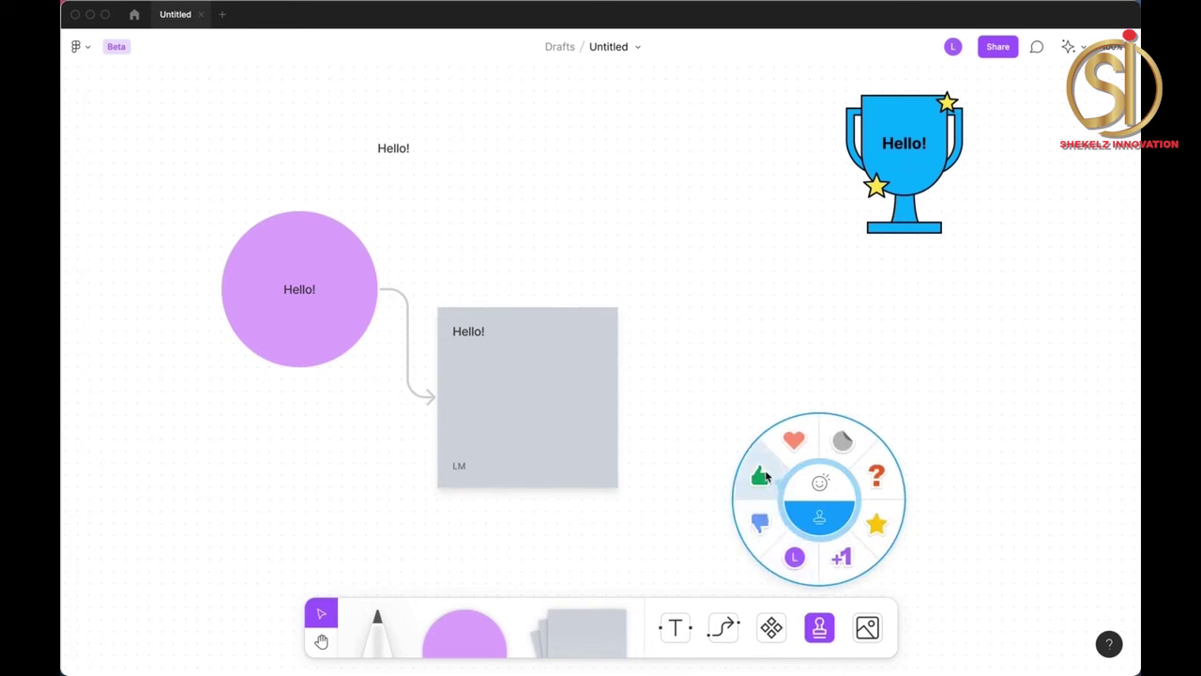
click(768, 480)
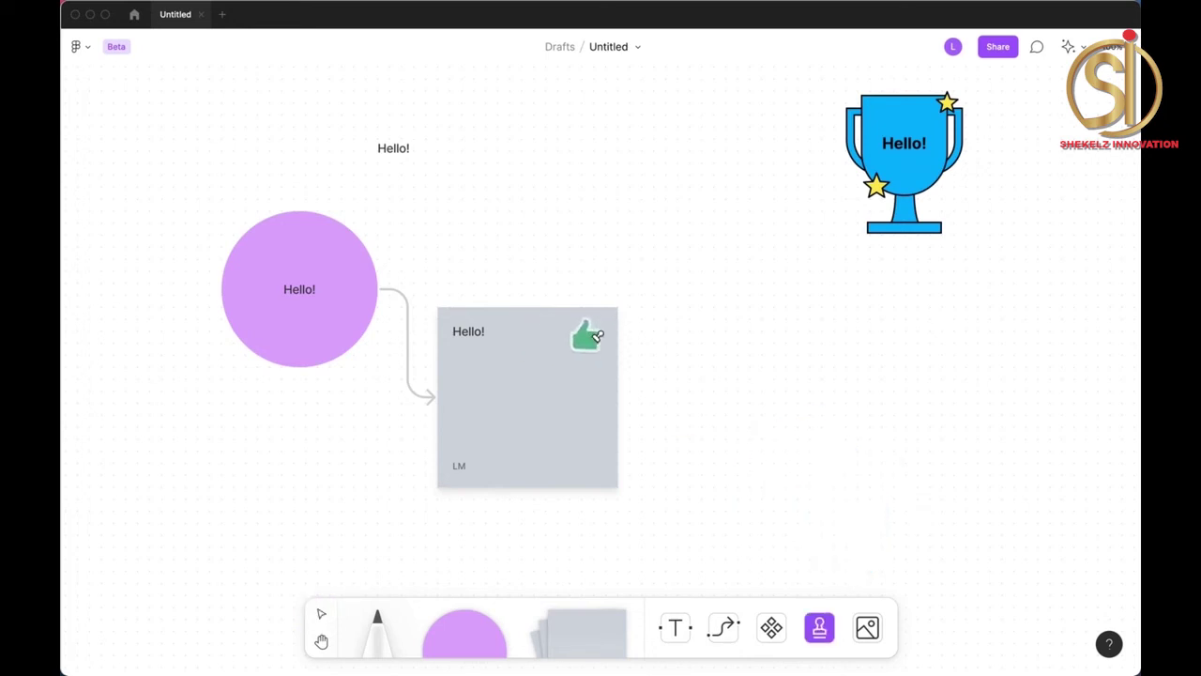
click(586, 336)
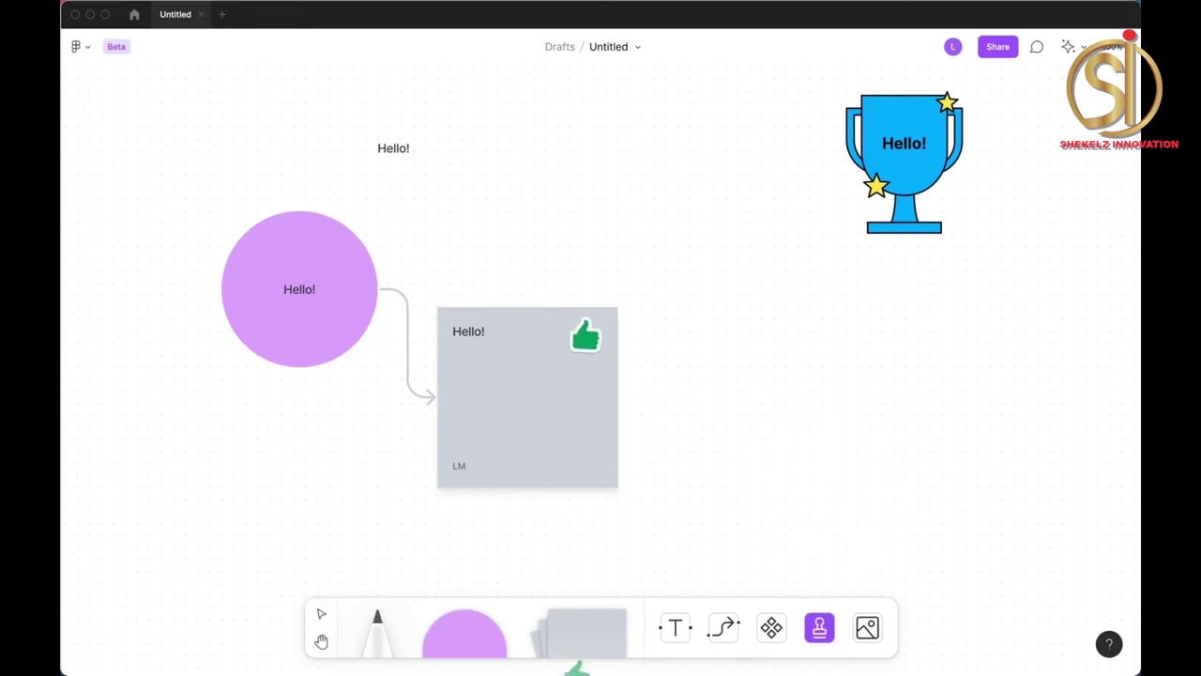
click(830, 629)
key(Escape)
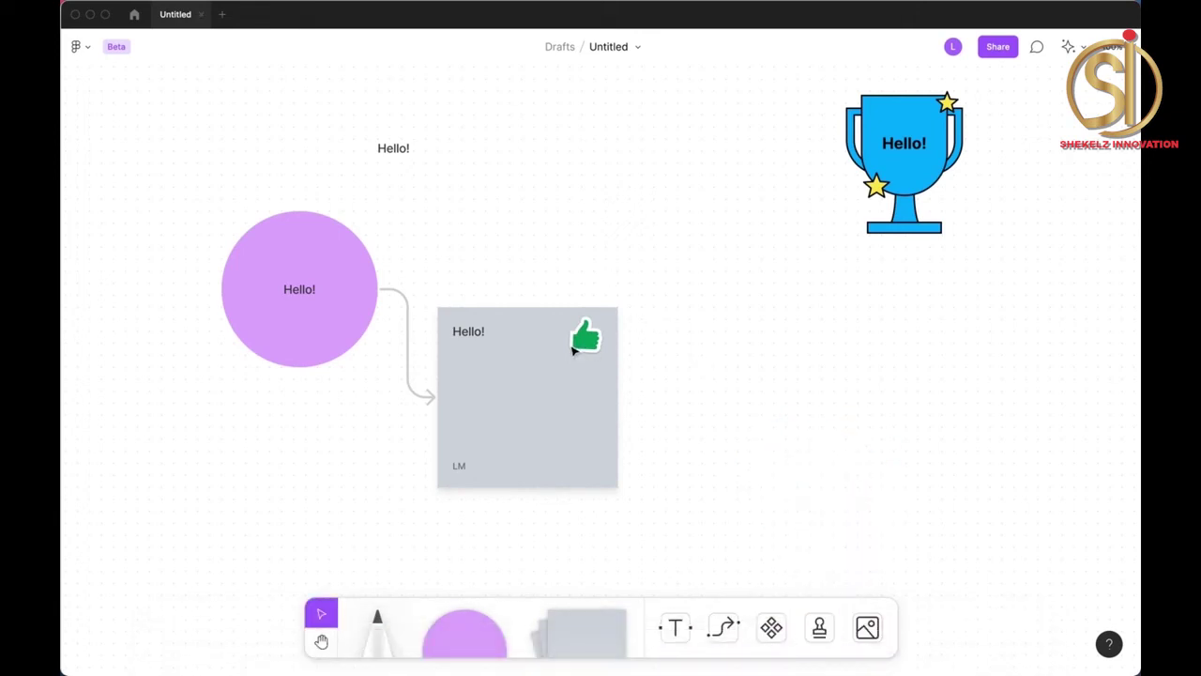
click(586, 343)
click(716, 389)
Cancel an image insert, then marquee-select everything on the board and delete it.
click(878, 631)
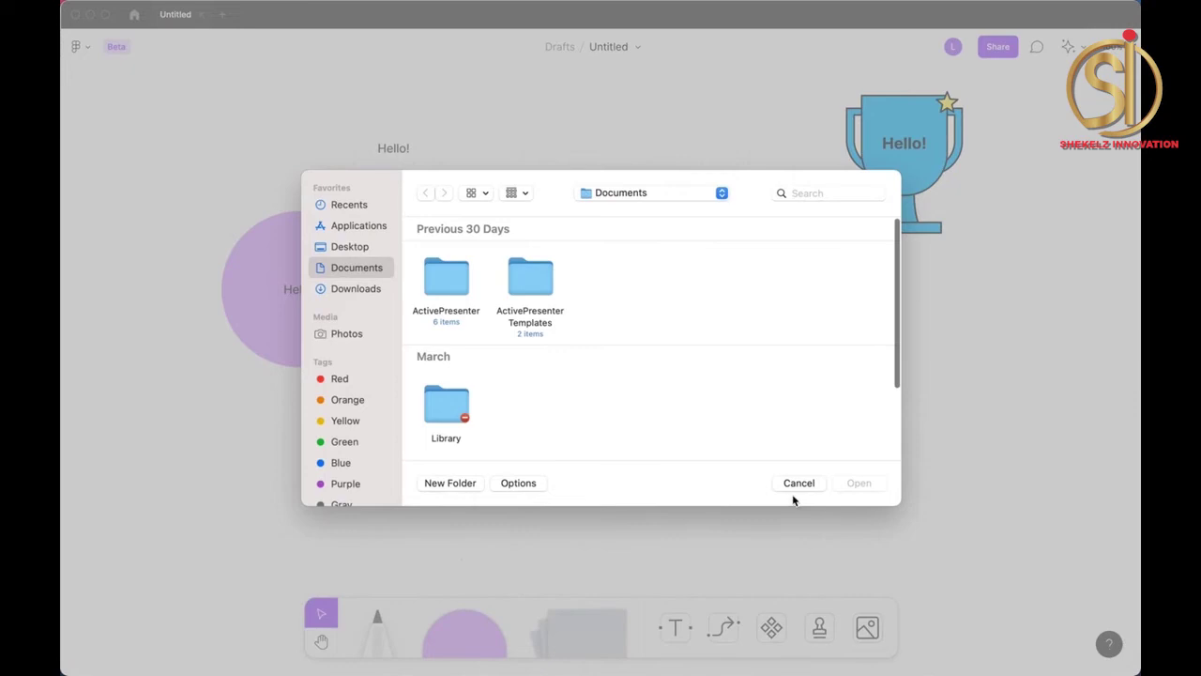
click(797, 488)
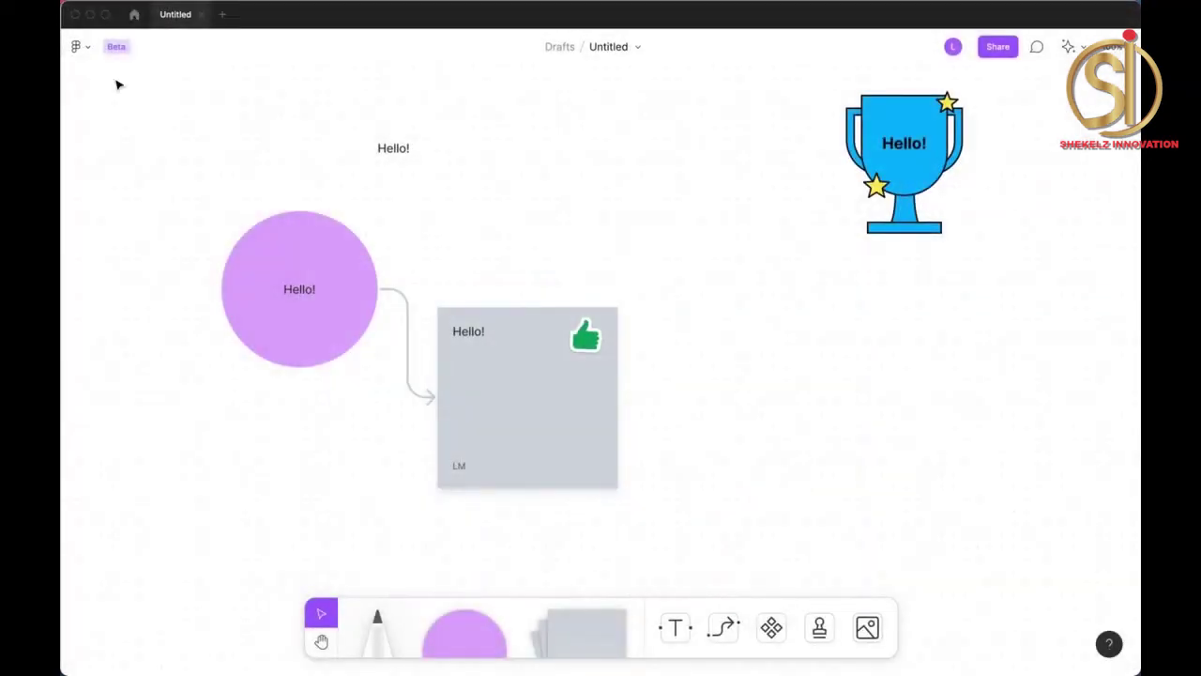
drag(113, 75, 1026, 600)
scroll(1027, 601, up, 3)
scroll(1026, 601, down, 1)
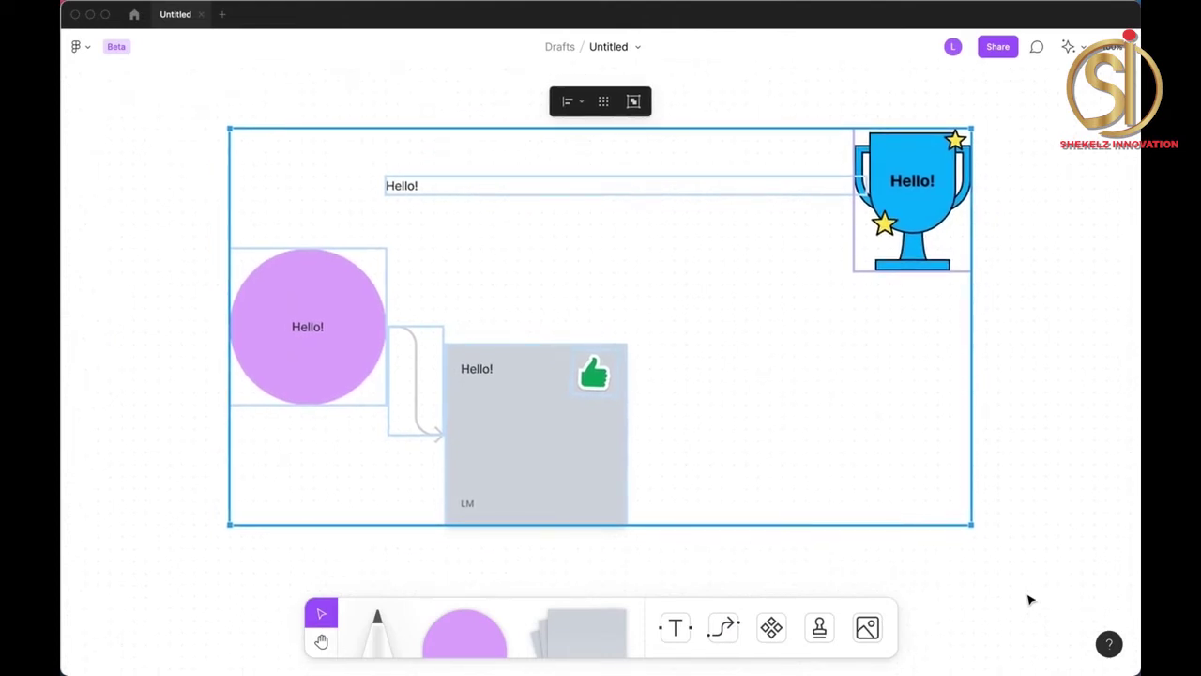
key(Delete)
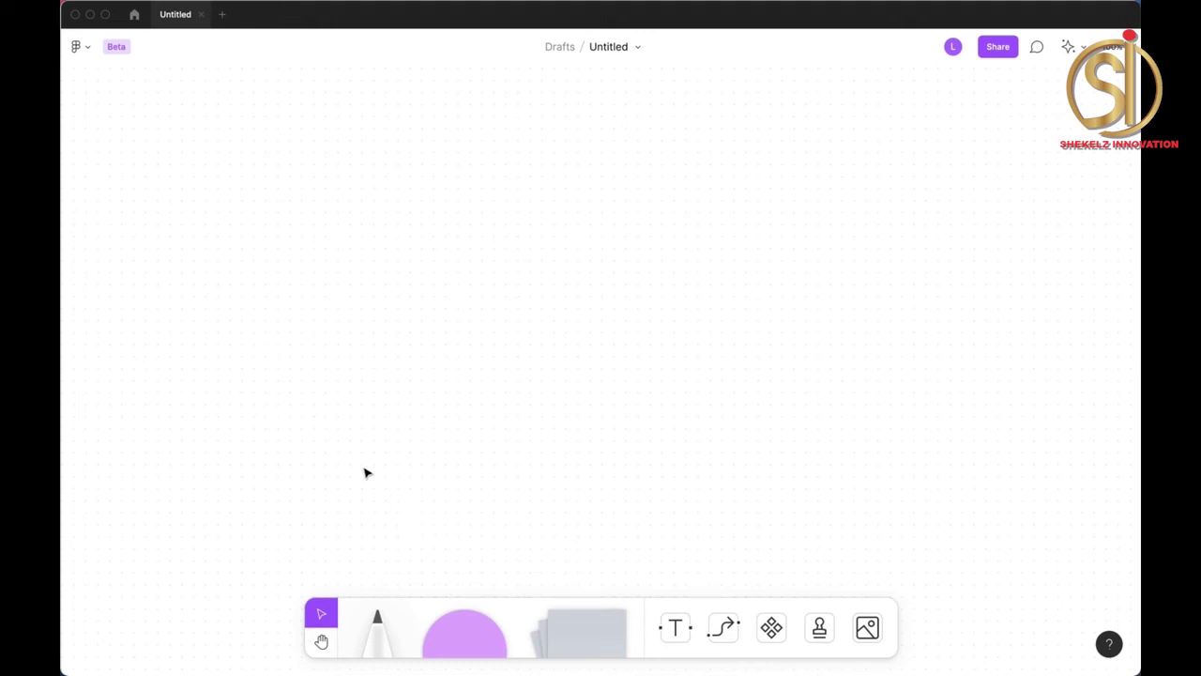
Turn off Show dot grid from the main menu's View options.
click(88, 48)
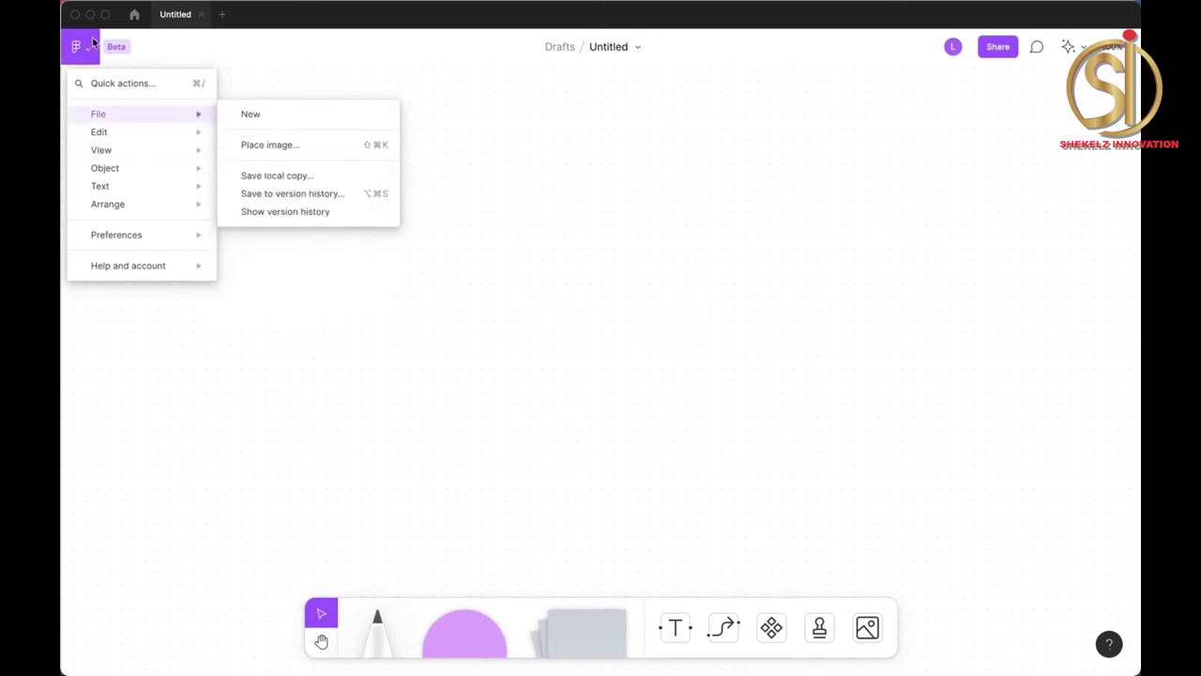
click(86, 49)
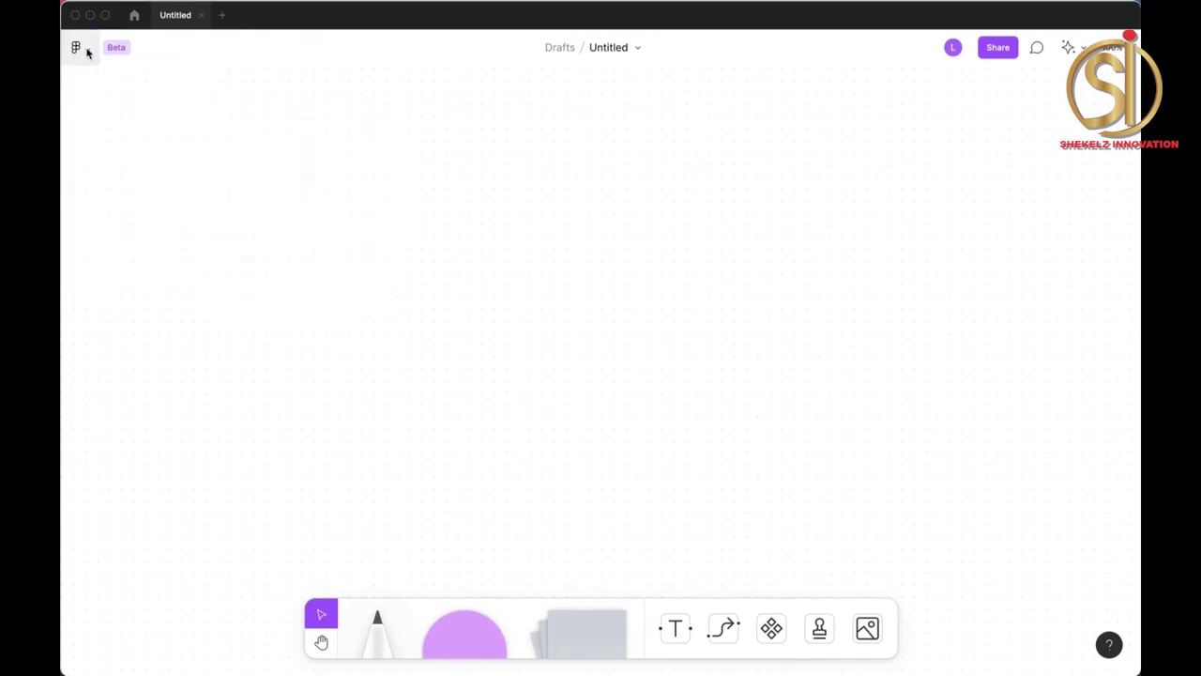
click(87, 51)
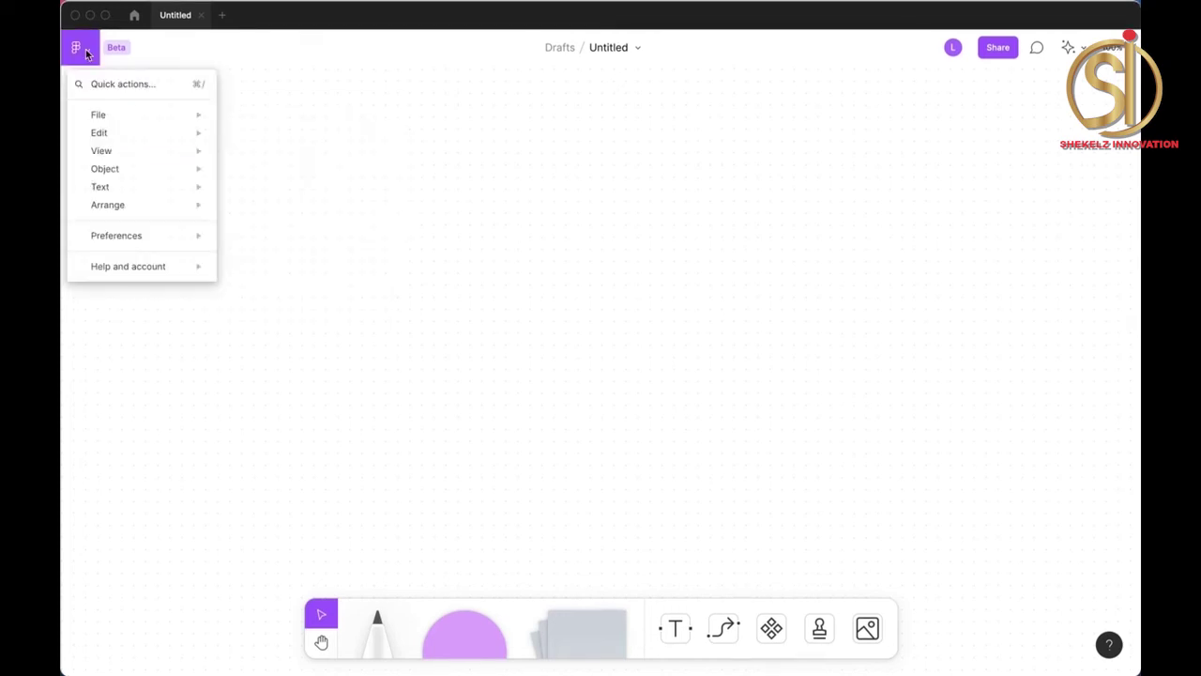
mouse_move(140, 155)
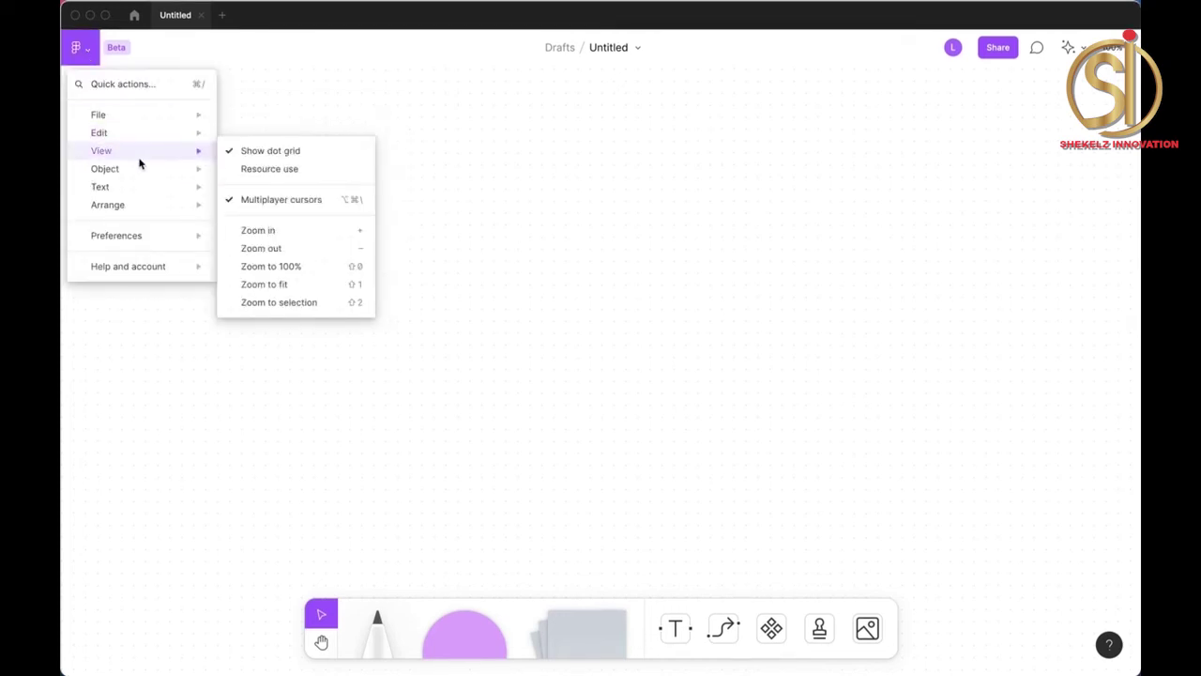
click(290, 154)
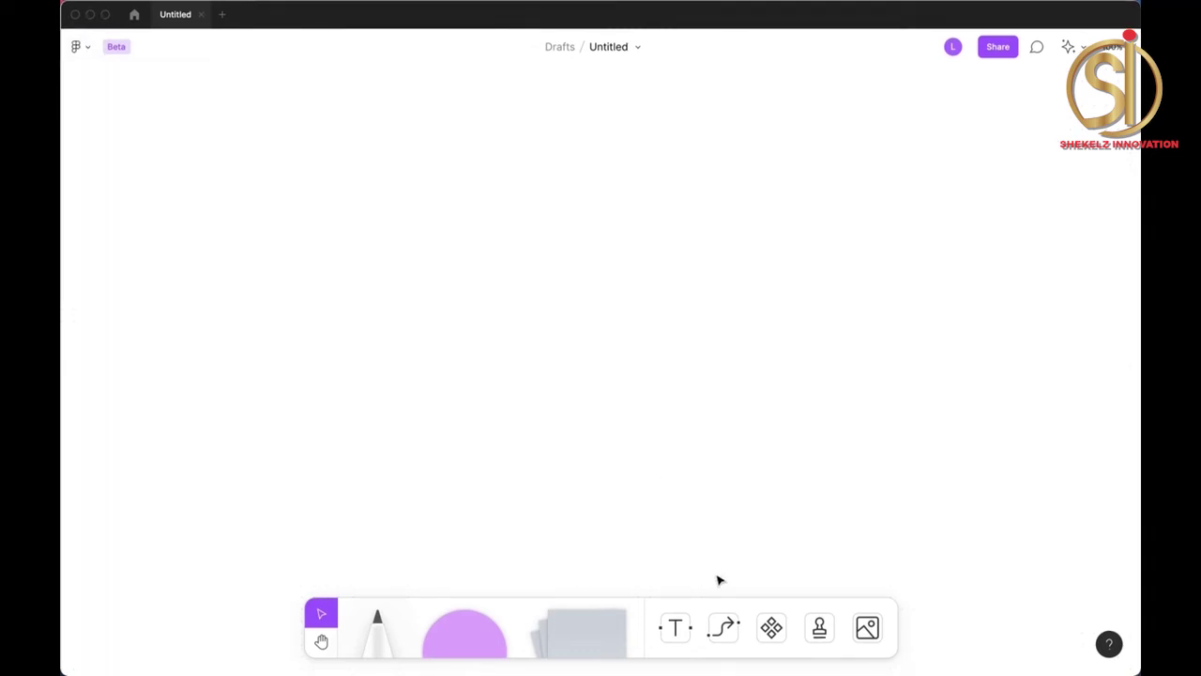
Sketch a small pencil face with two strokes and a smile, then undo it.
click(378, 645)
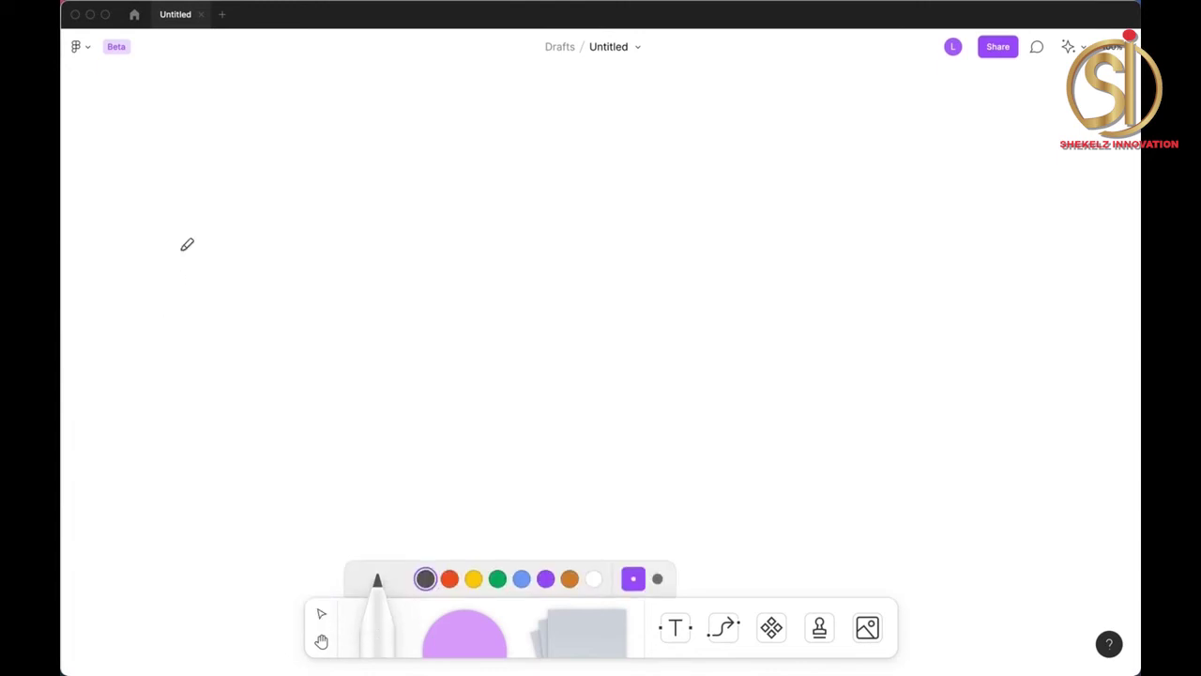
drag(153, 204, 159, 247)
drag(169, 201, 174, 240)
click(126, 245)
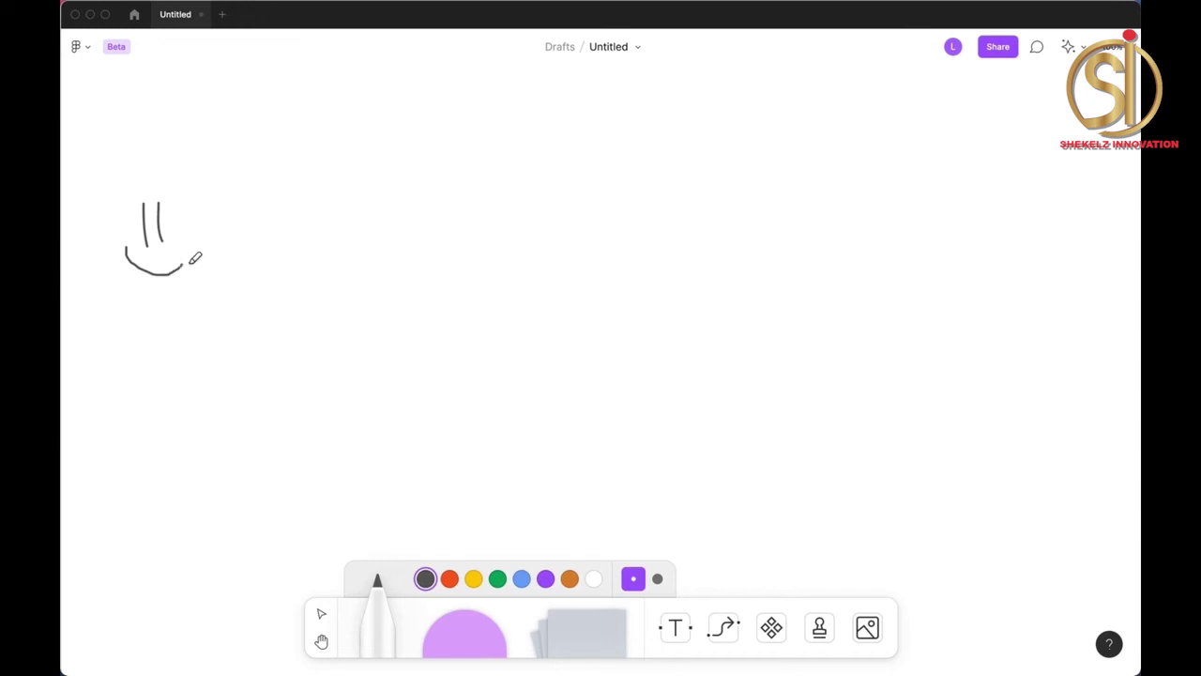
key(super+z)
key(super+z)
key(super+z)
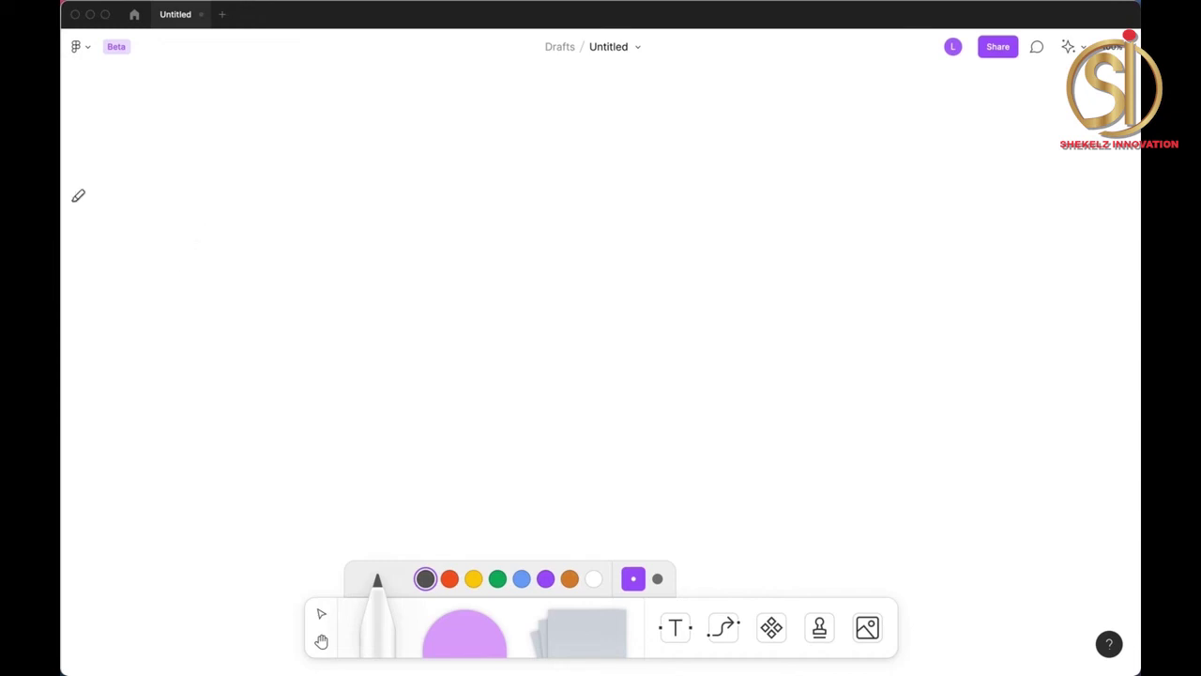
Disable Snap to dot grid in the main menu's Preferences.
click(80, 46)
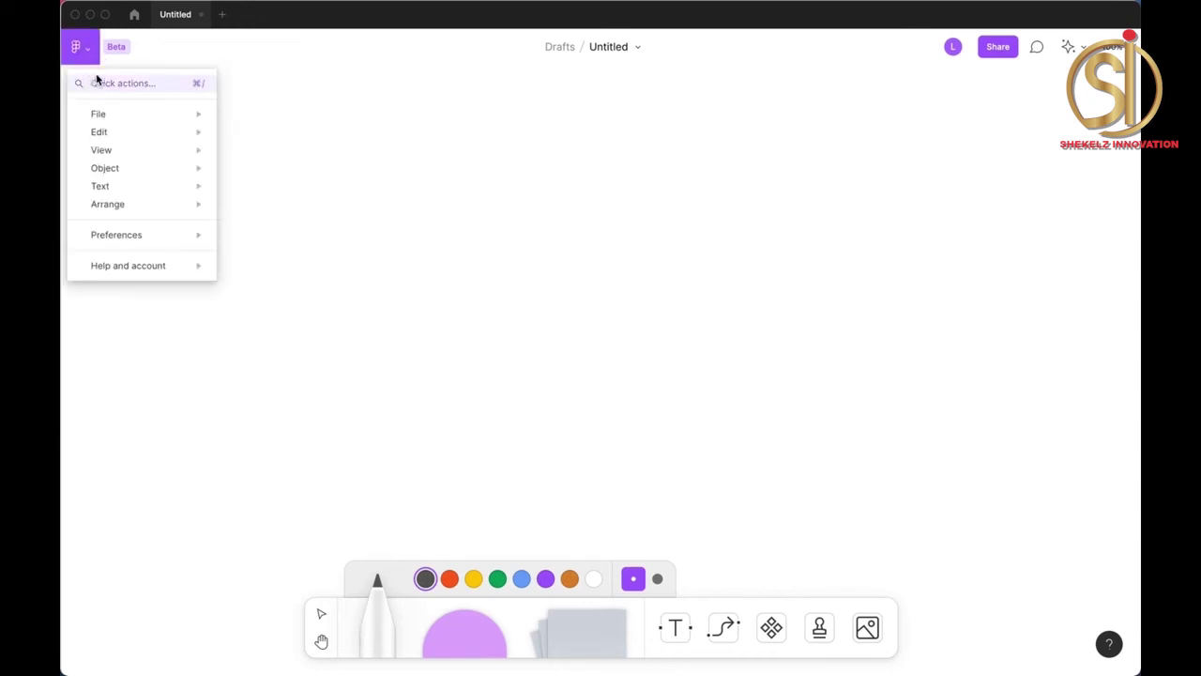
mouse_move(214, 266)
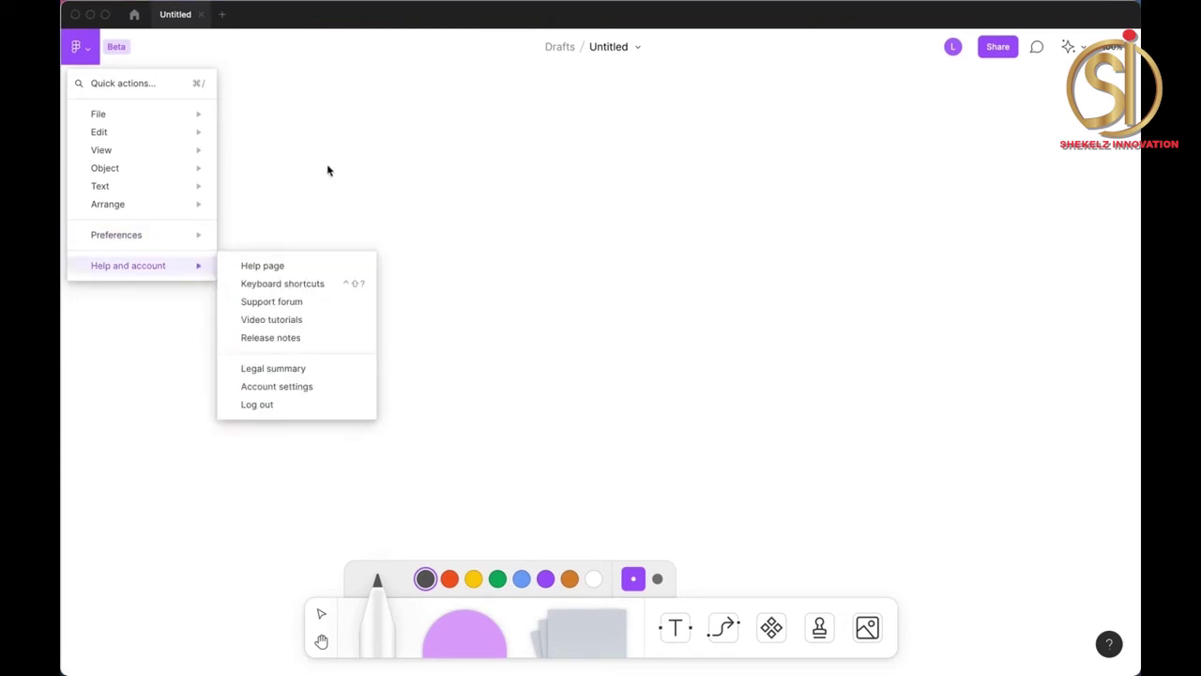
mouse_move(130, 242)
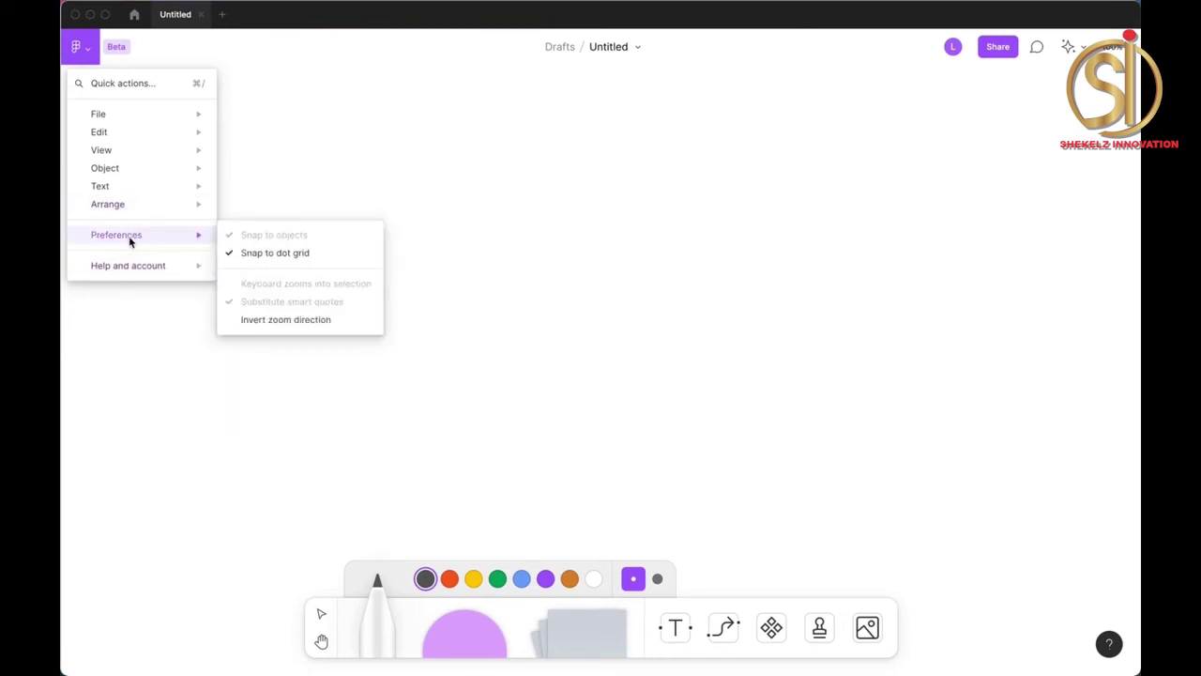
click(273, 255)
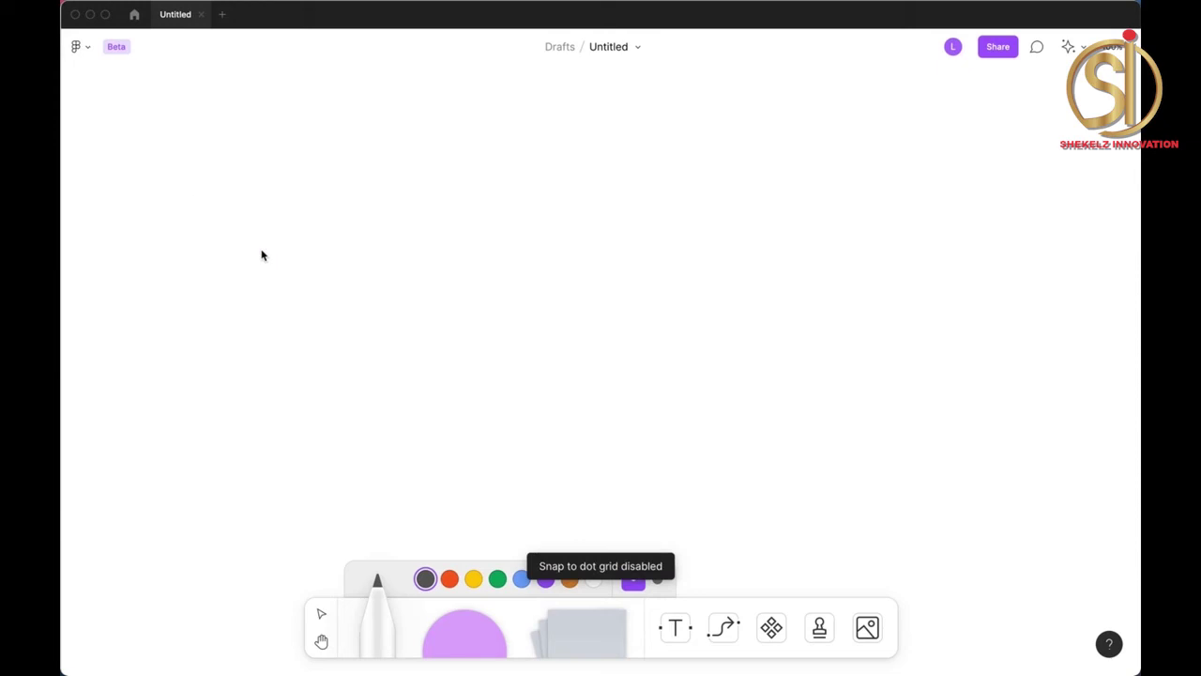
Draw a freehand test wave on the board and undo it.
mouse_move(263, 282)
mouse_down()
mouse_move(347, 300)
mouse_move(376, 250)
mouse_up()
key(super+z)
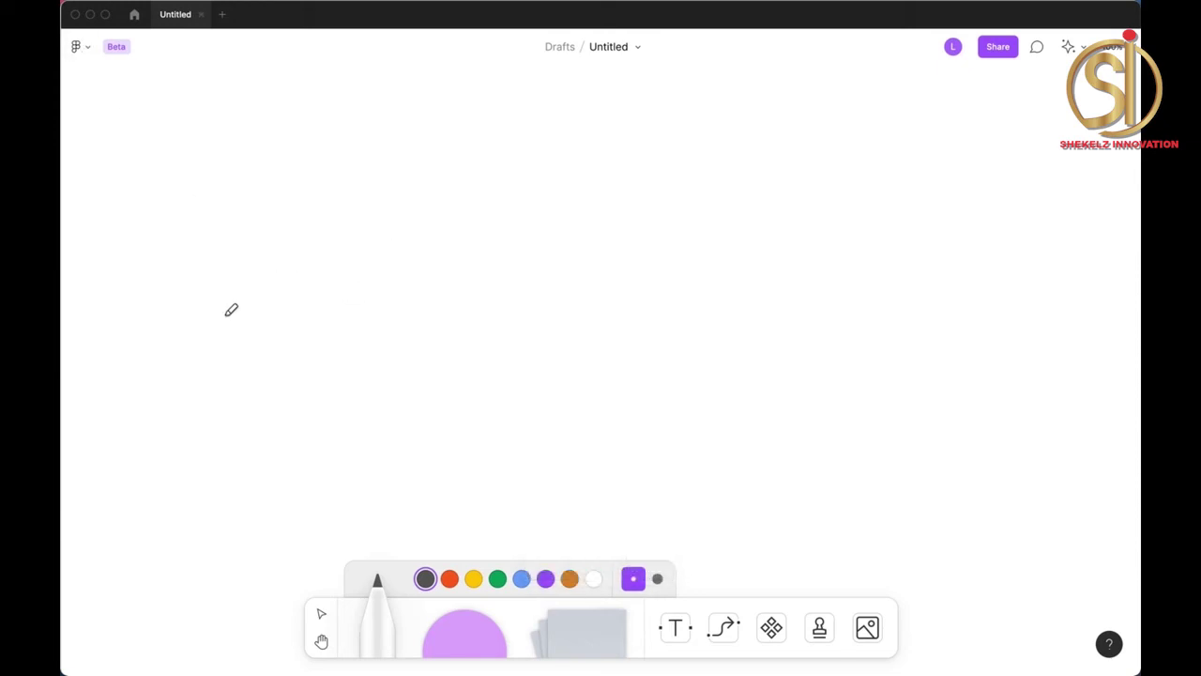
click(83, 57)
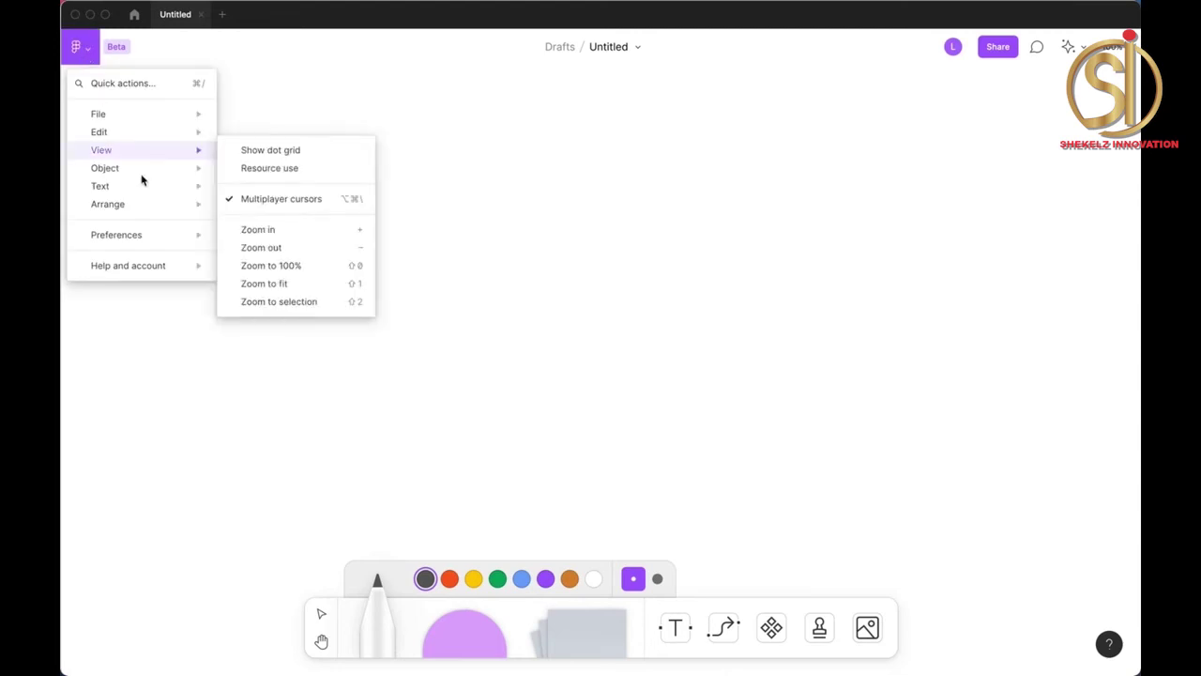
Show the dot grid again and place a grey sticky note on the board.
mouse_move(132, 139)
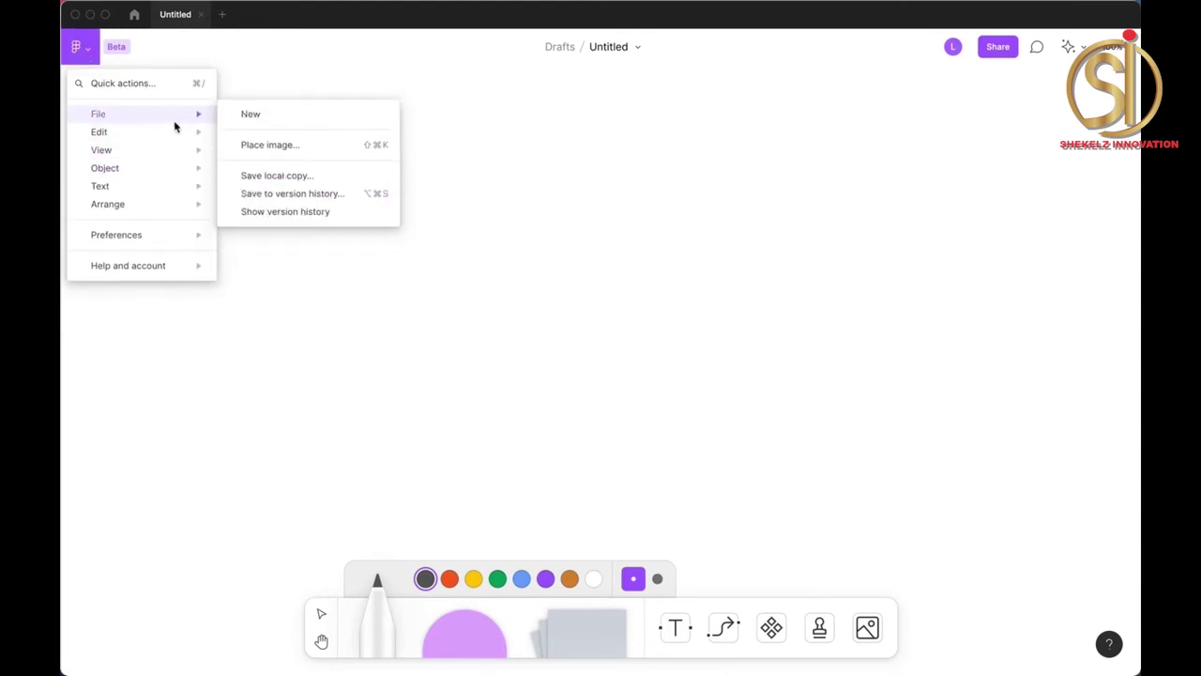
mouse_move(172, 156)
click(295, 157)
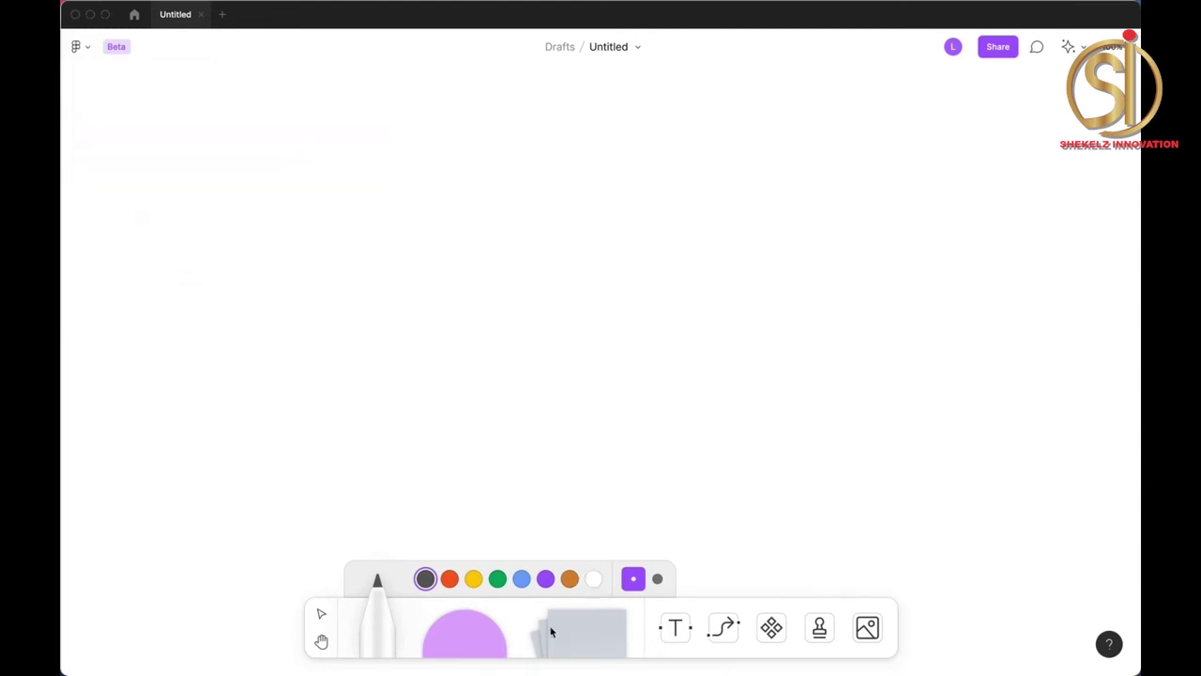
click(584, 641)
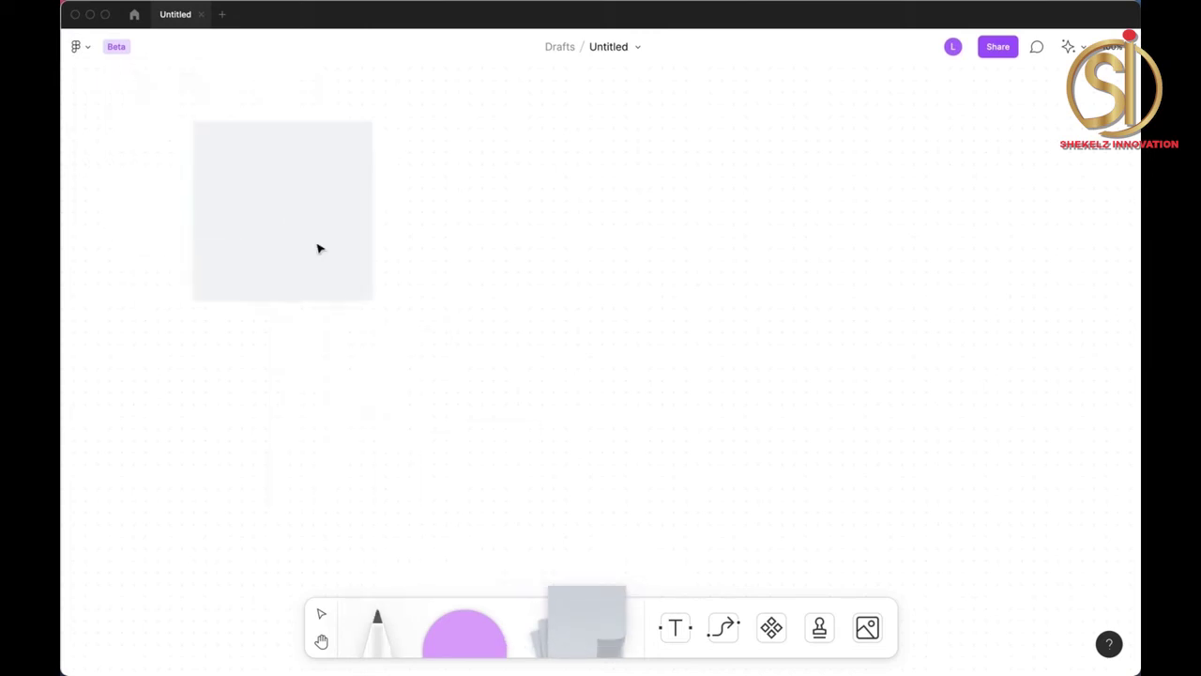
click(325, 287)
drag(342, 280, 433, 308)
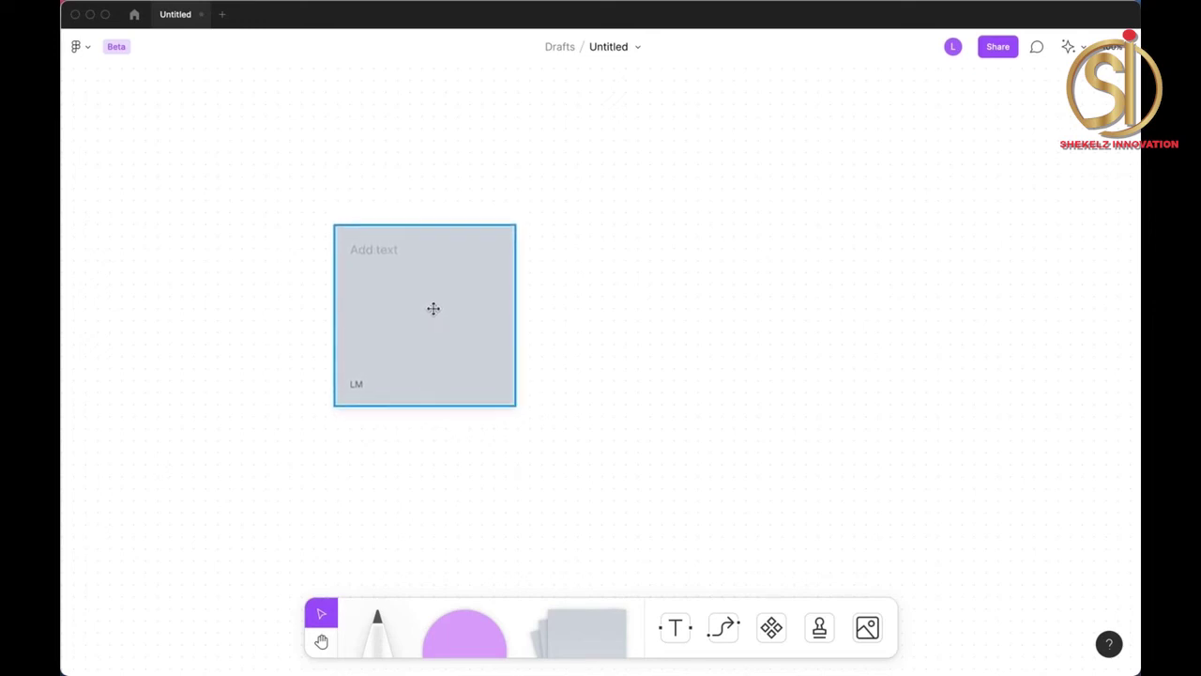
Re-enable Snap to dot grid in the main menu's Preferences.
click(86, 47)
mouse_move(120, 213)
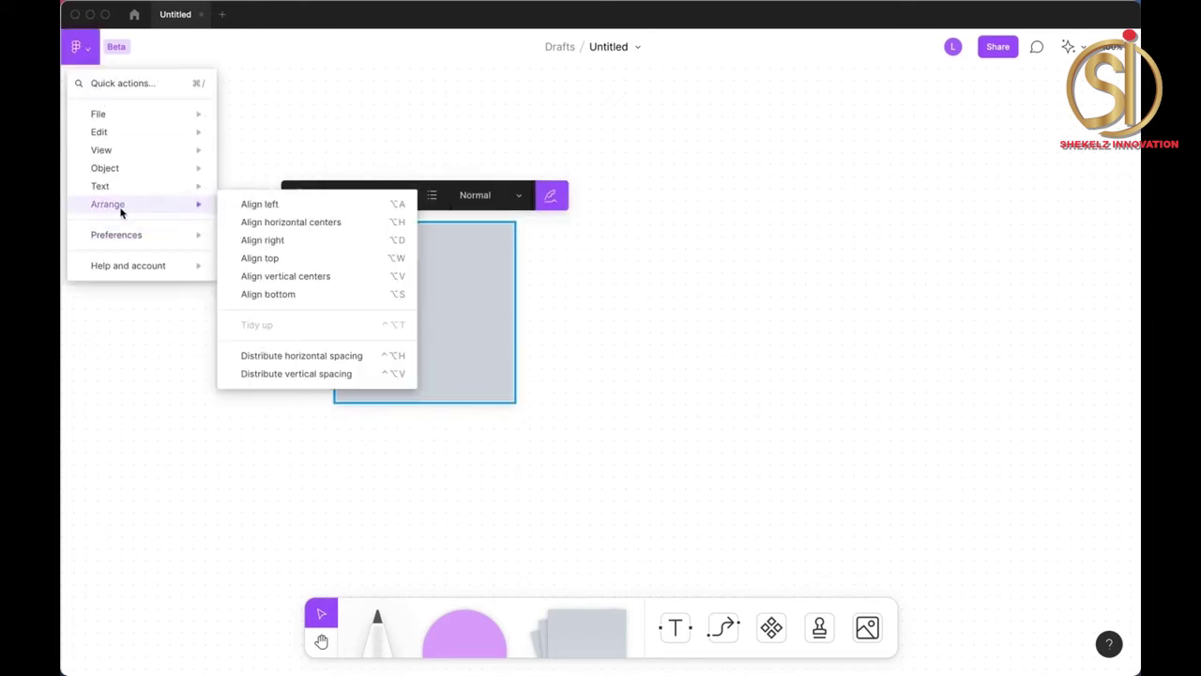
mouse_move(122, 239)
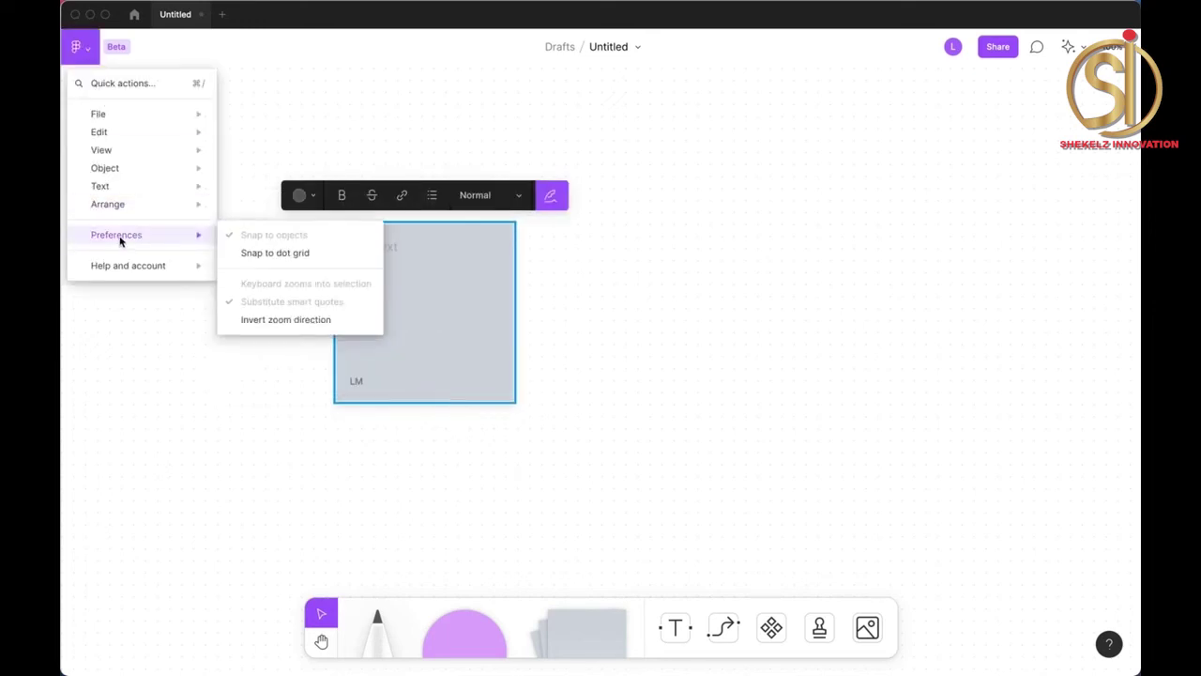
click(257, 268)
Drag the sticky note around the board to test grid snapping, ending left of centre.
drag(386, 282, 863, 169)
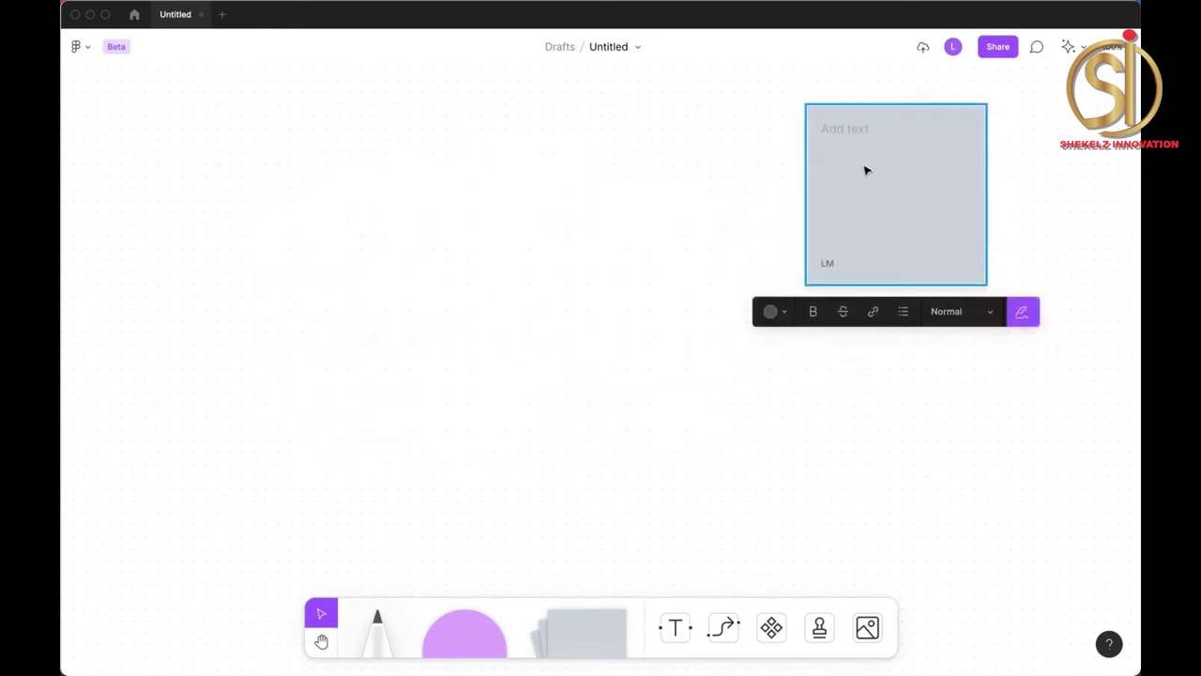
click(605, 192)
scroll(723, 244, up, 3)
click(824, 281)
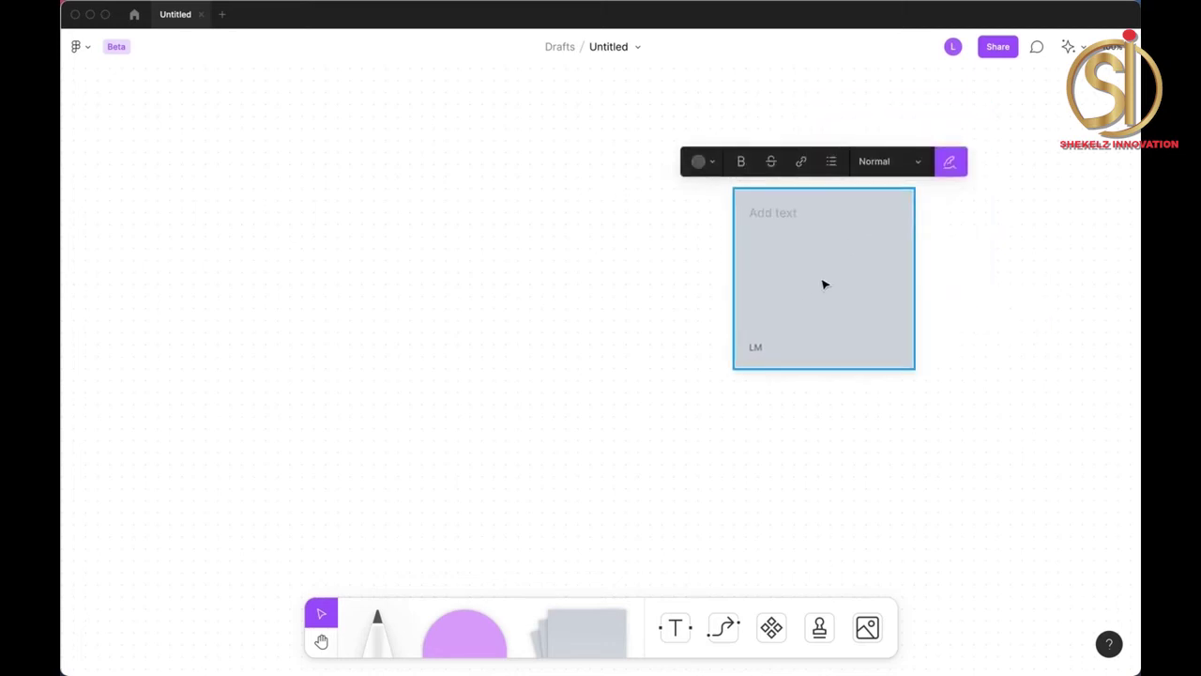
drag(821, 271, 898, 209)
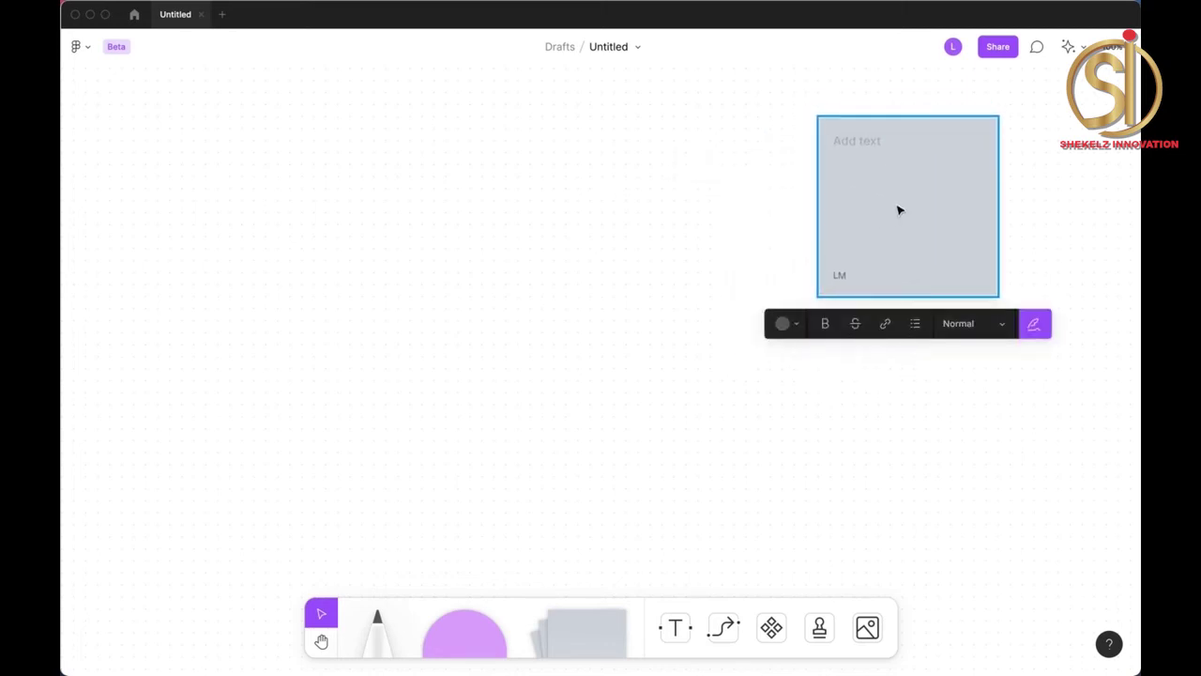
click(675, 234)
click(864, 257)
drag(863, 257, 377, 428)
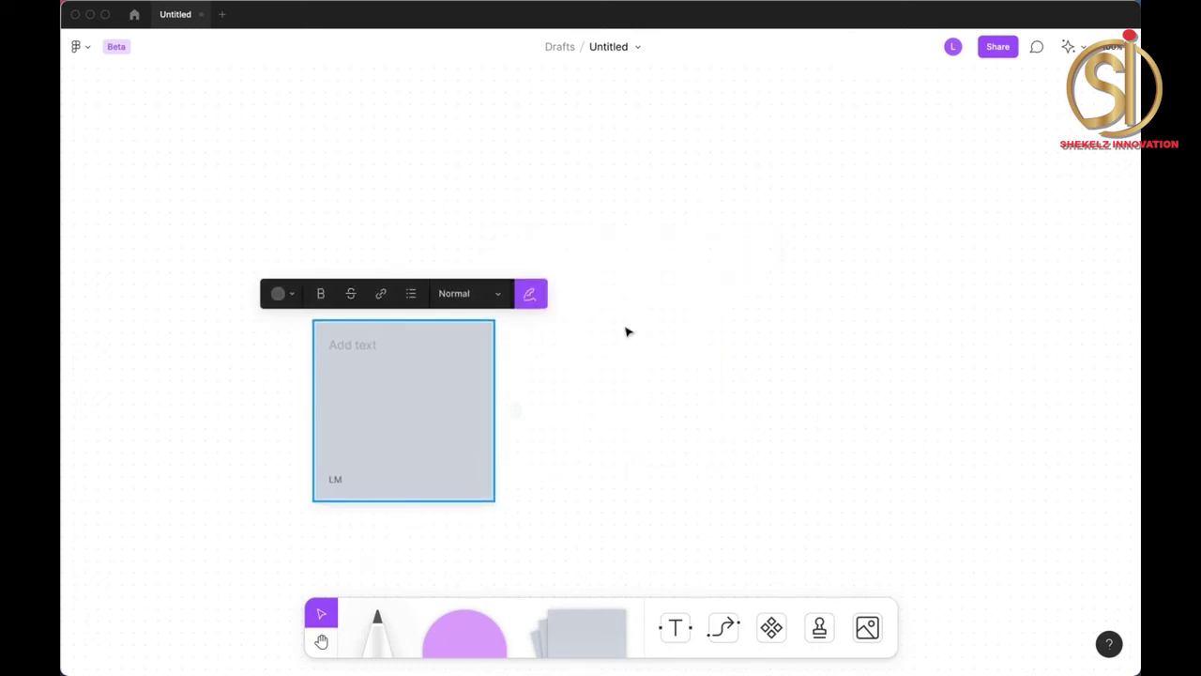
click(684, 458)
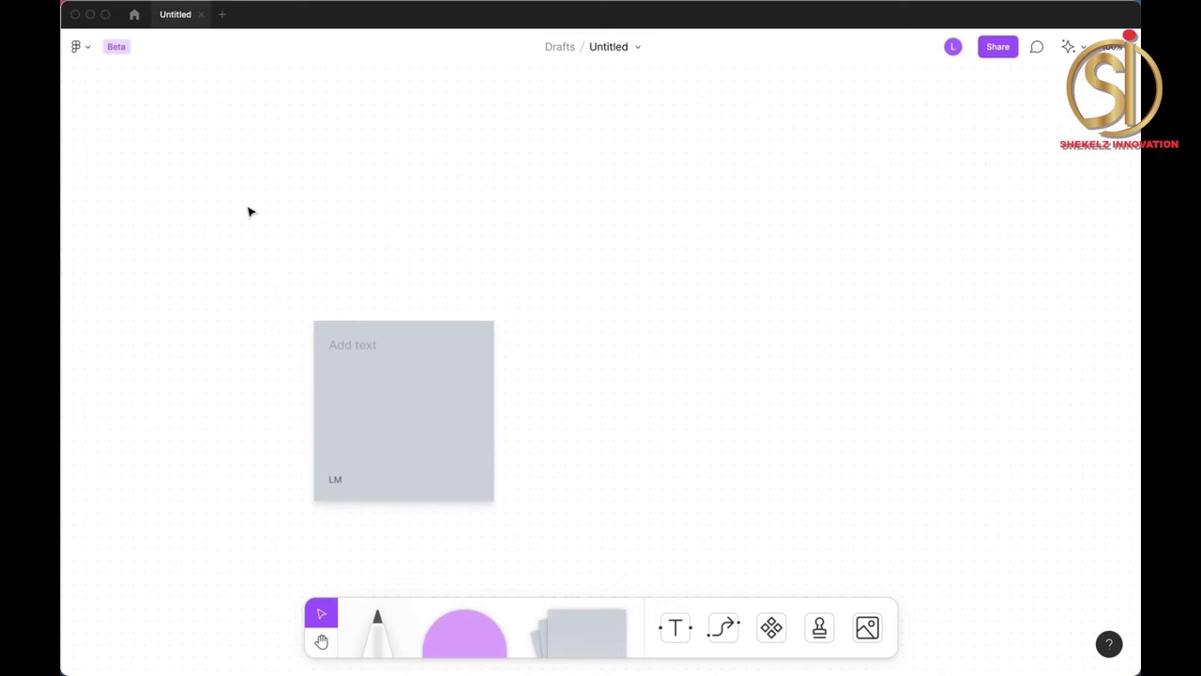
click(434, 348)
Delete the sticky note, then close the board and a design file after skipping its tour.
key(BackSpace)
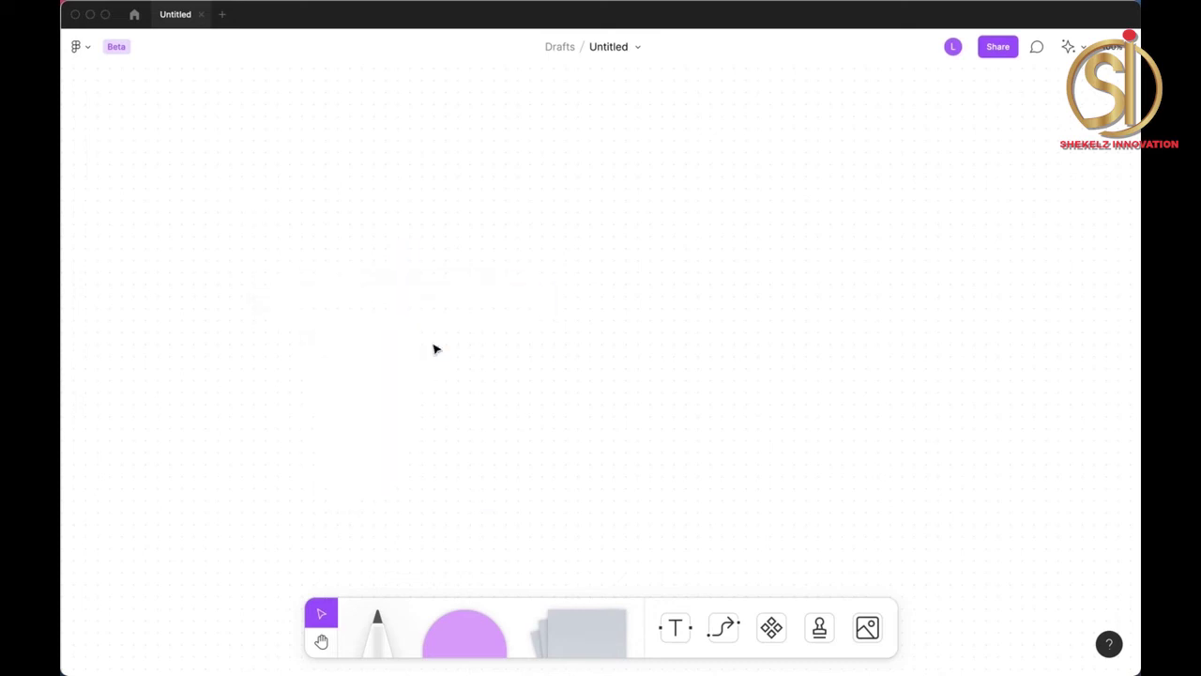
click(201, 14)
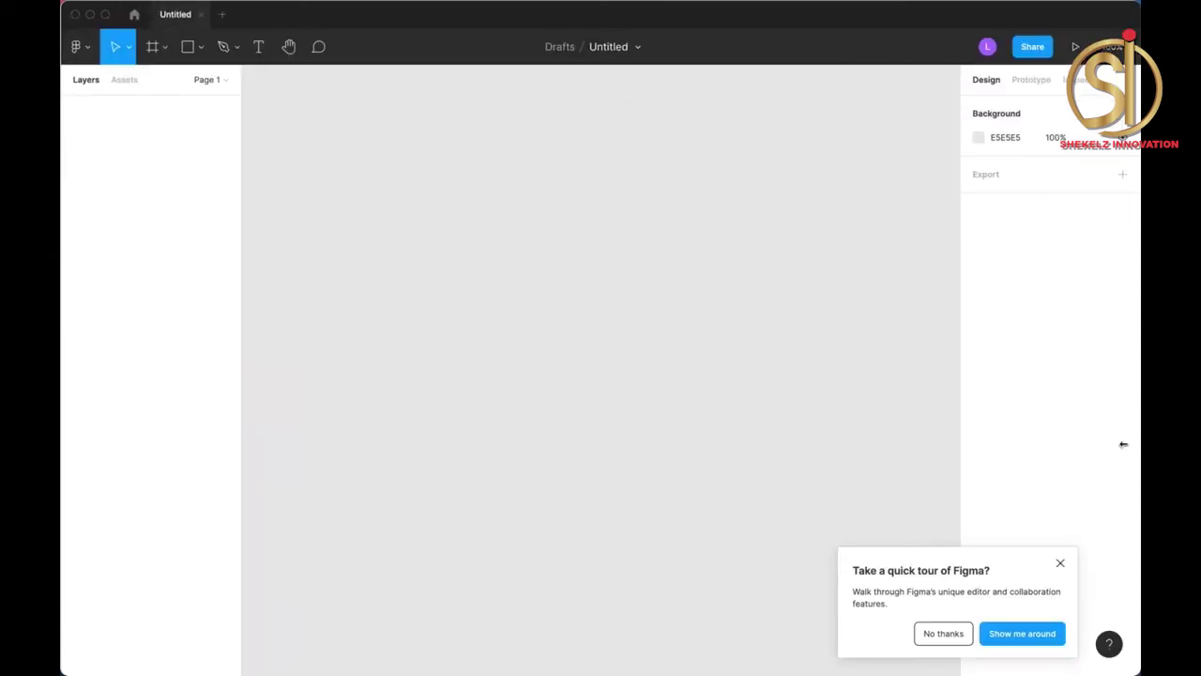
click(1061, 562)
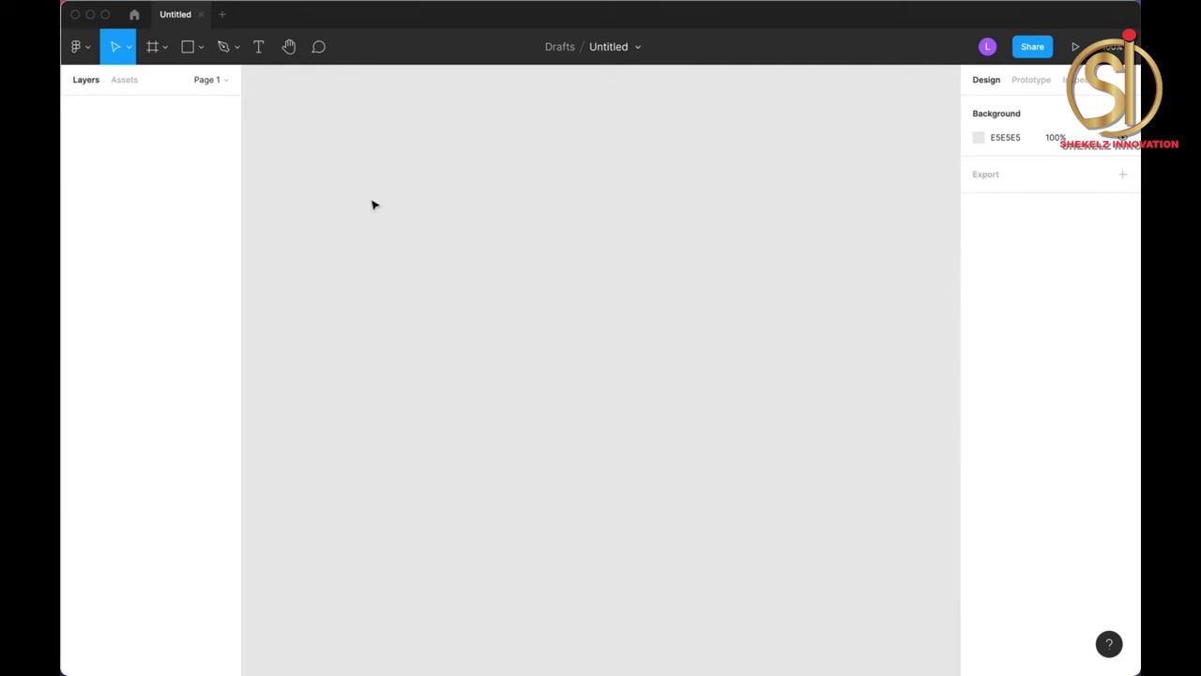
click(201, 15)
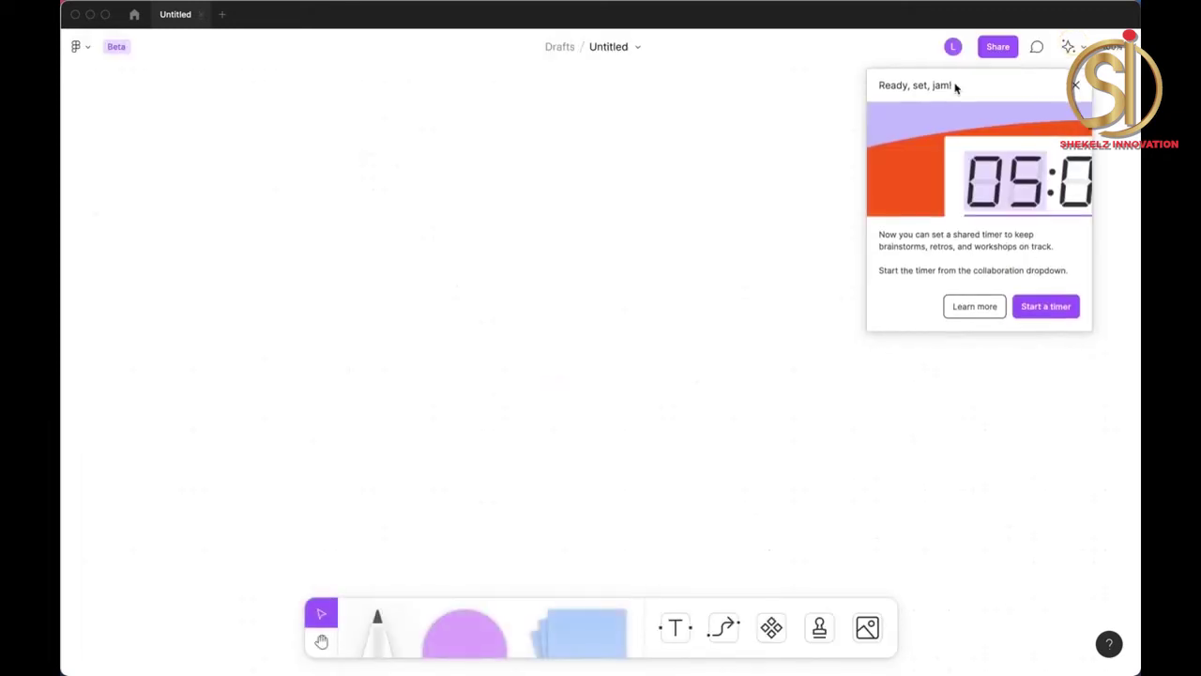
Dismiss the shared-timer announcement and rename the board from 'Untitled' to 'Project 1'.
click(1076, 86)
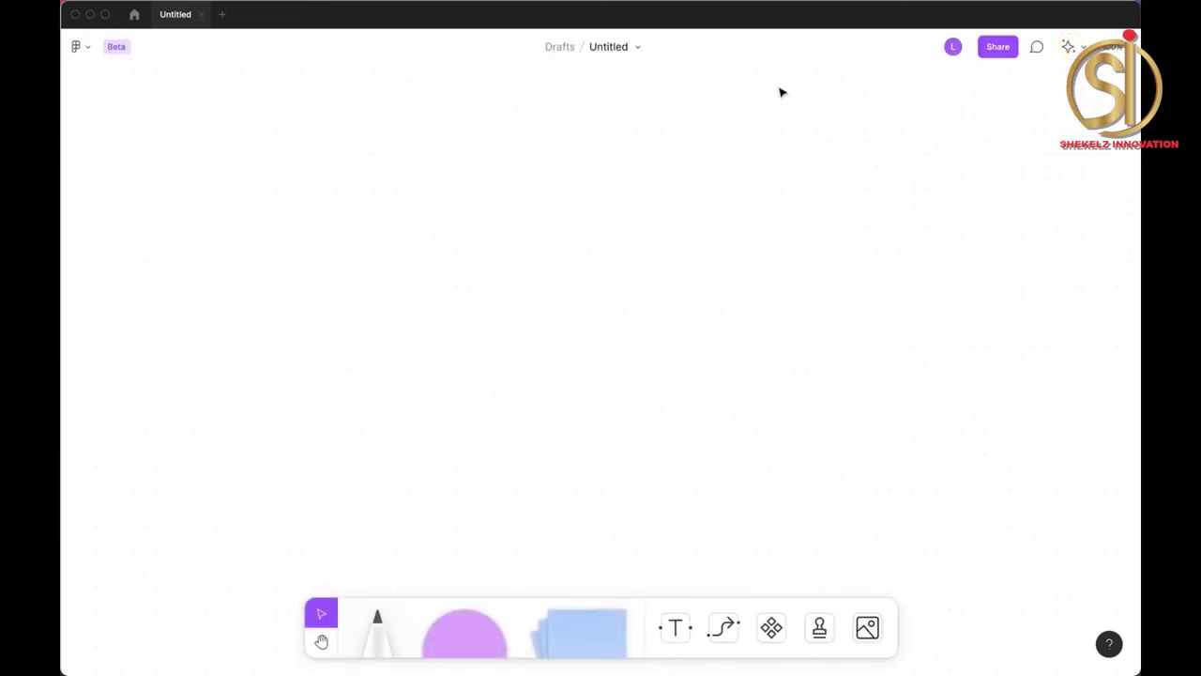
double_click(604, 47)
click(604, 121)
double_click(606, 48)
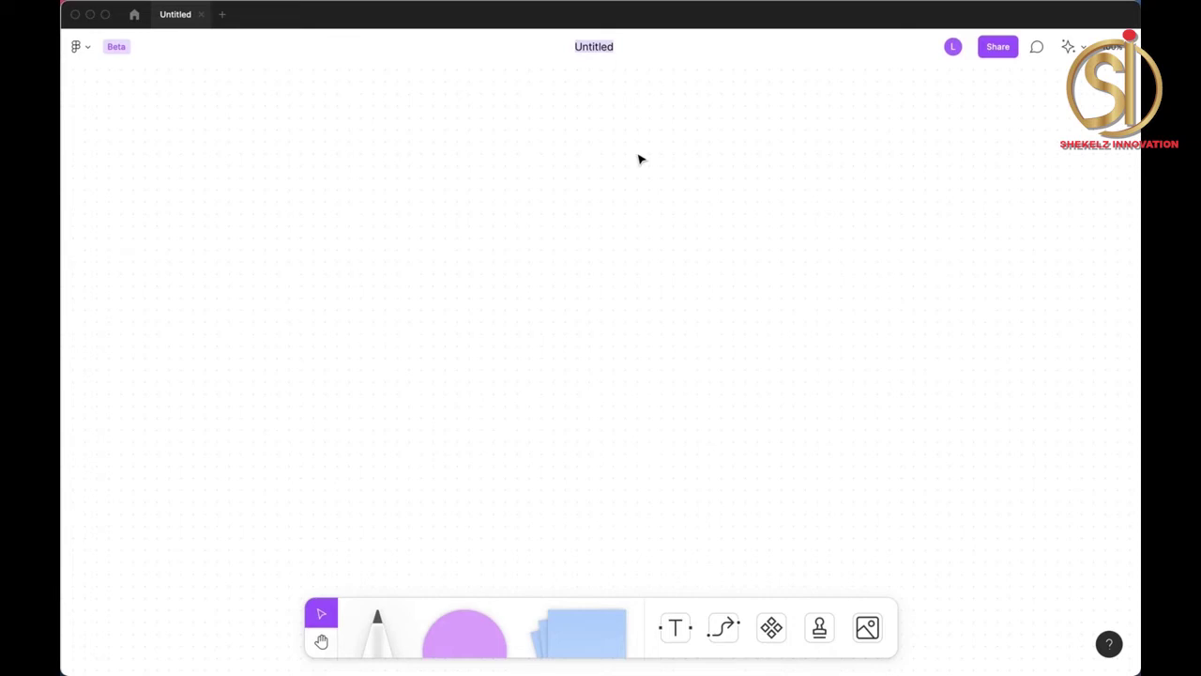
text(Prp)
key(BackSpace)
text(oject 1)
key(Return)
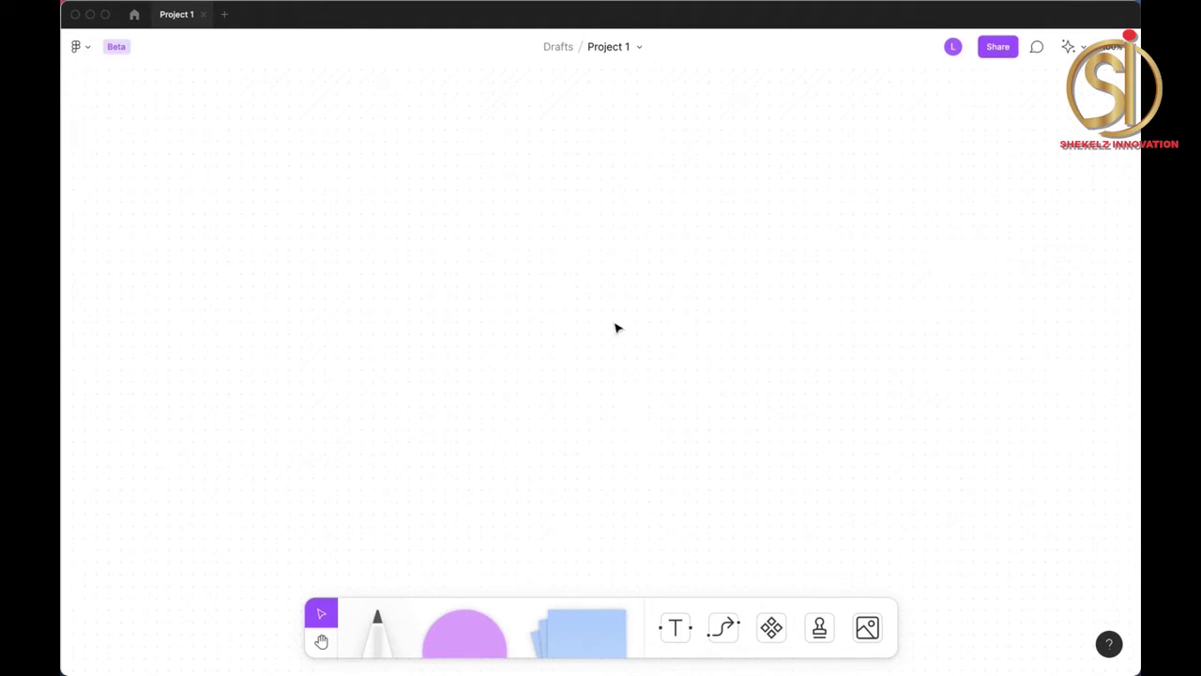
Send a 'Nice Job!' cursor chat message, then erase it.
click(1075, 49)
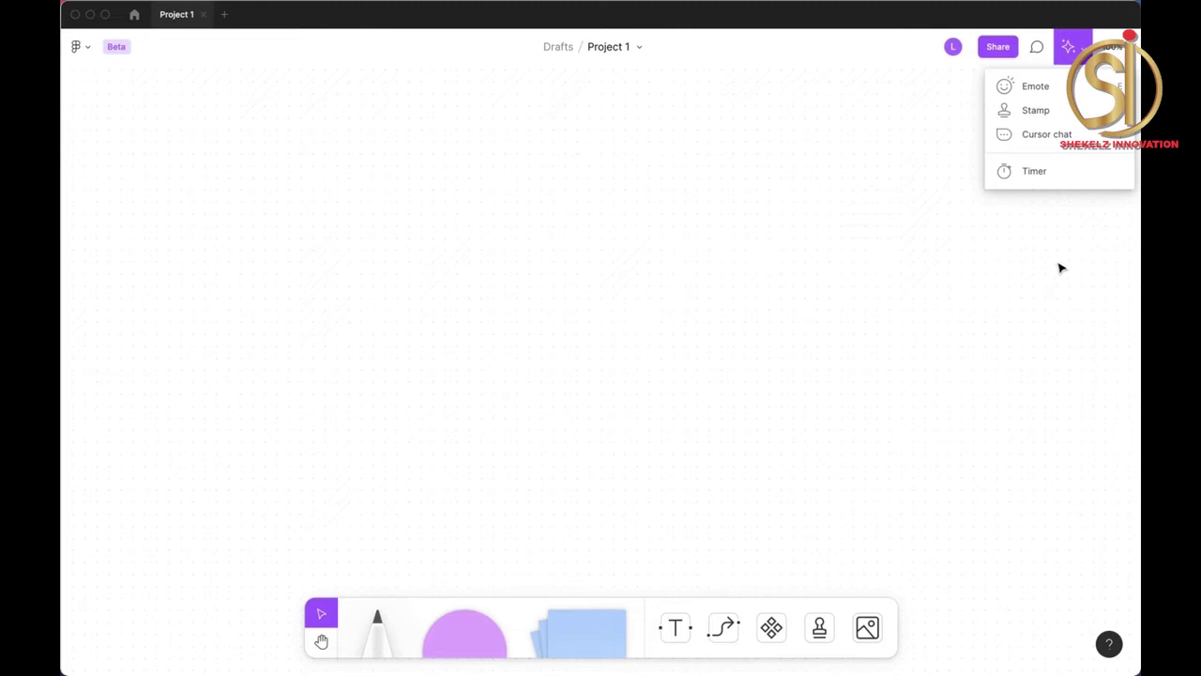
click(1033, 137)
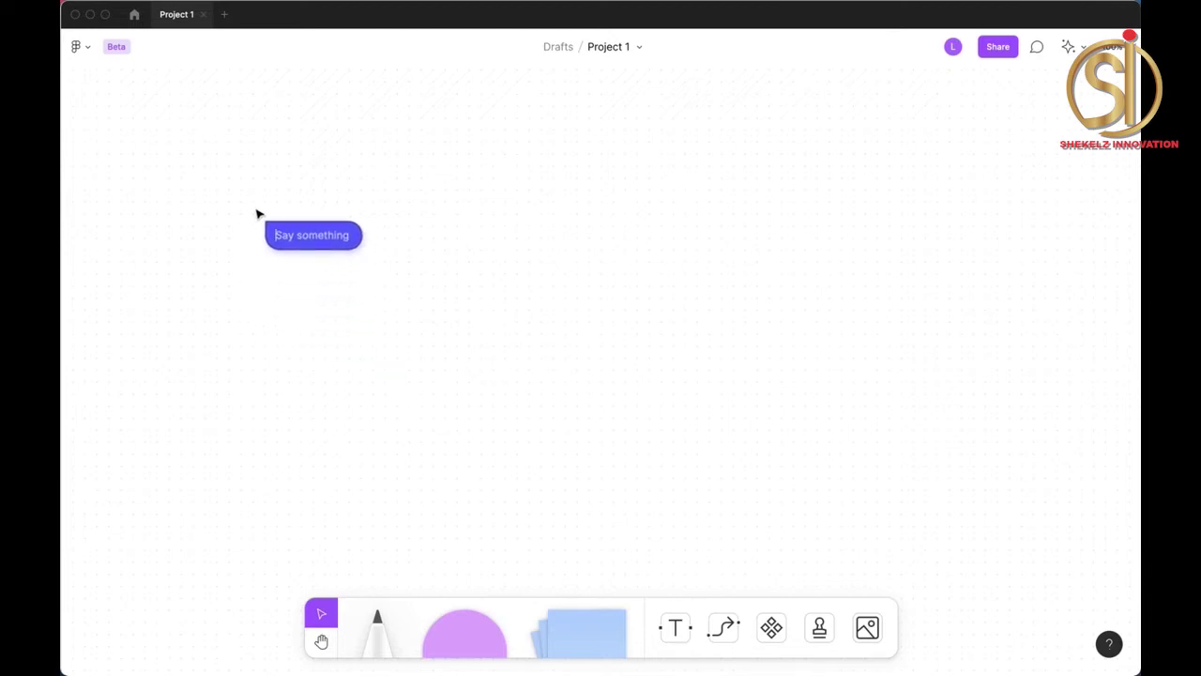
text(Nice J)
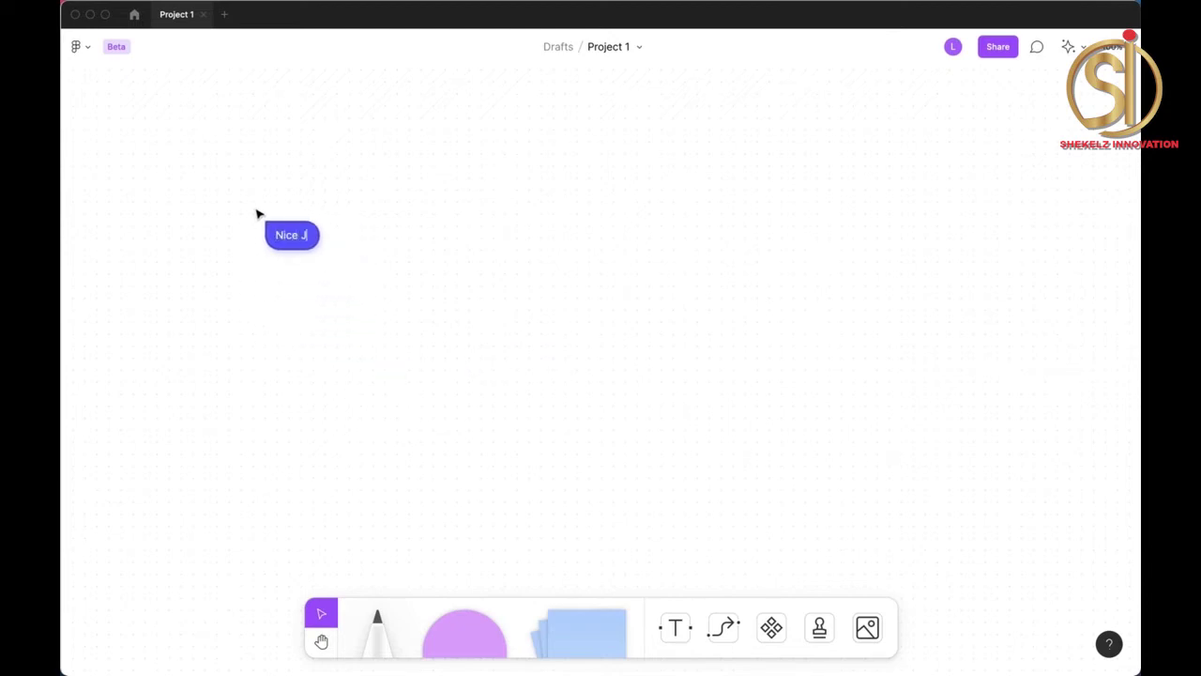
text(ob!)
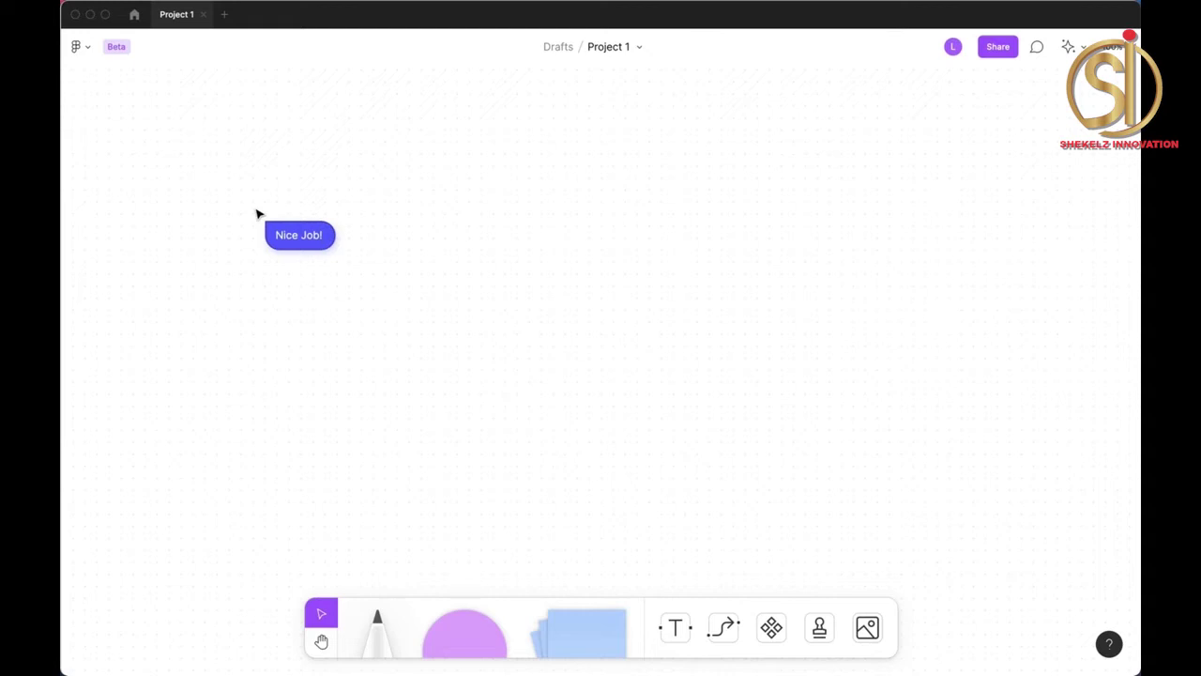
key(BackSpace)
key(BackSpace)
key(BackSpace)
key(BackSpace)
key(BackSpace)
key(BackSpace)
key(BackSpace)
key(BackSpace)
key(BackSpace)
key(Escape)
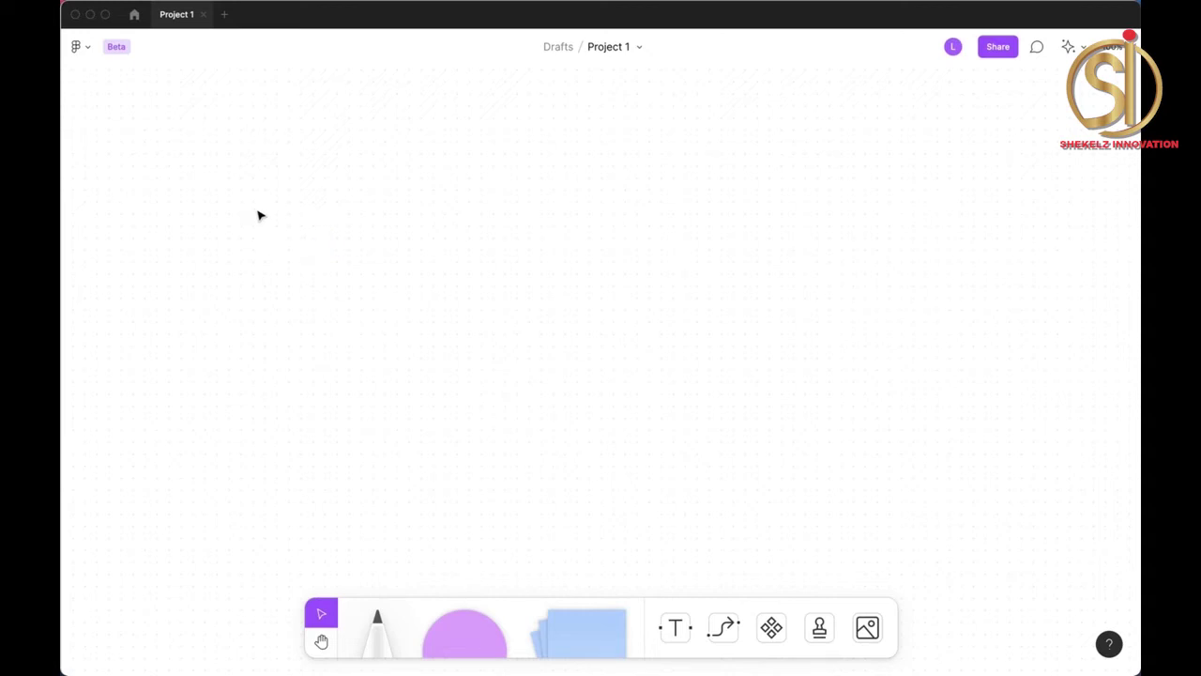
Set a shared timer to 00:02 and start it.
click(1068, 43)
click(1070, 171)
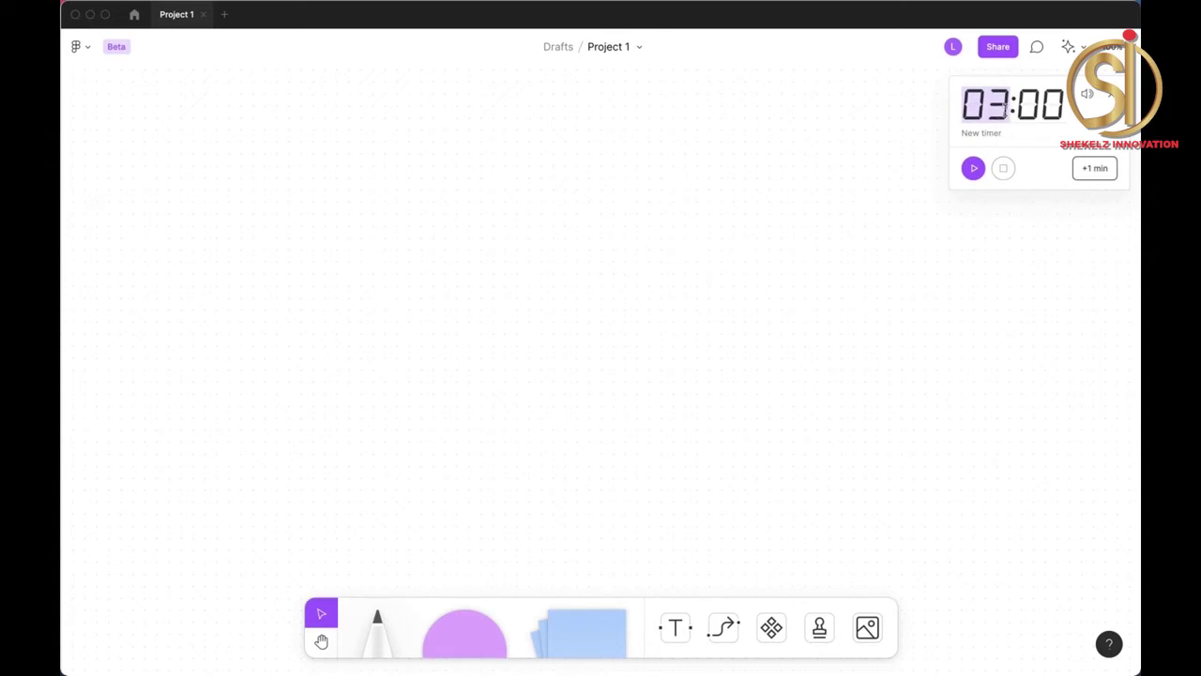
text(00)
click(1047, 120)
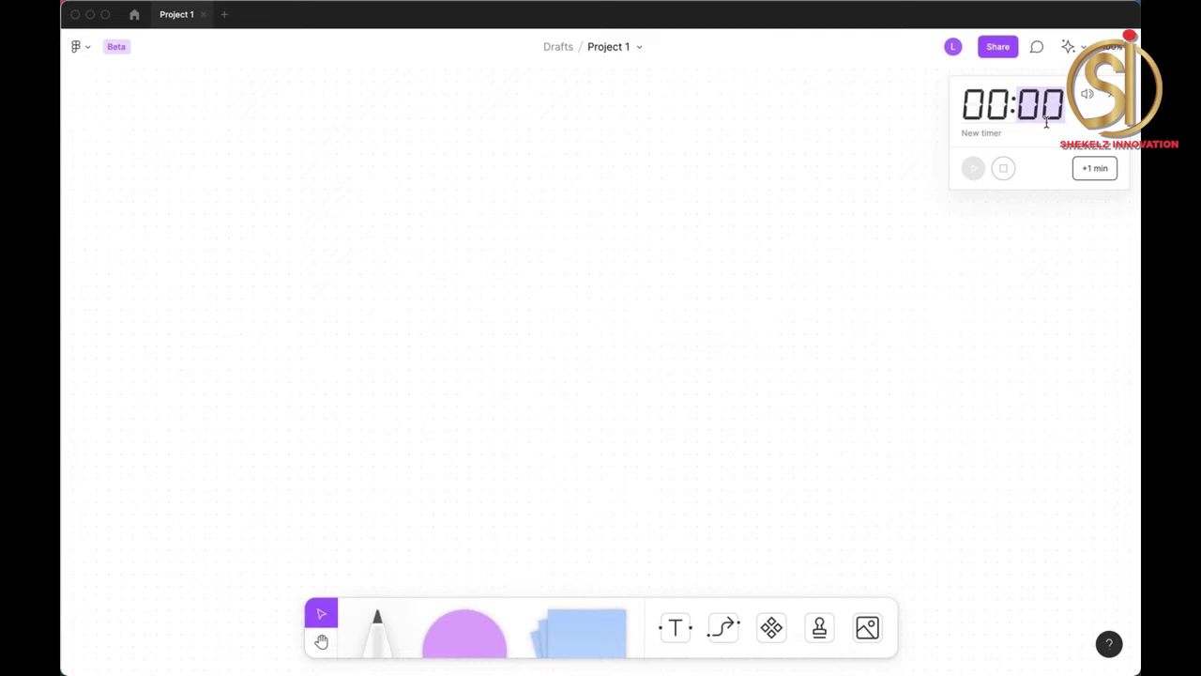
text(2)
click(974, 168)
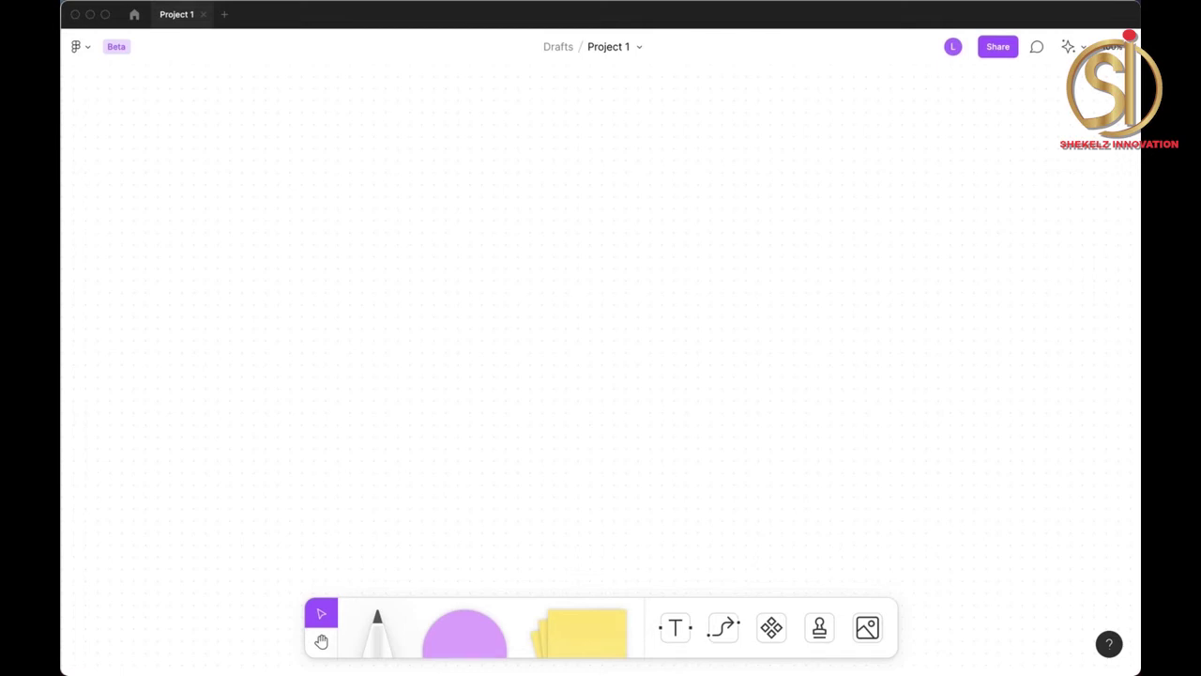
mouse_move(899, 664)
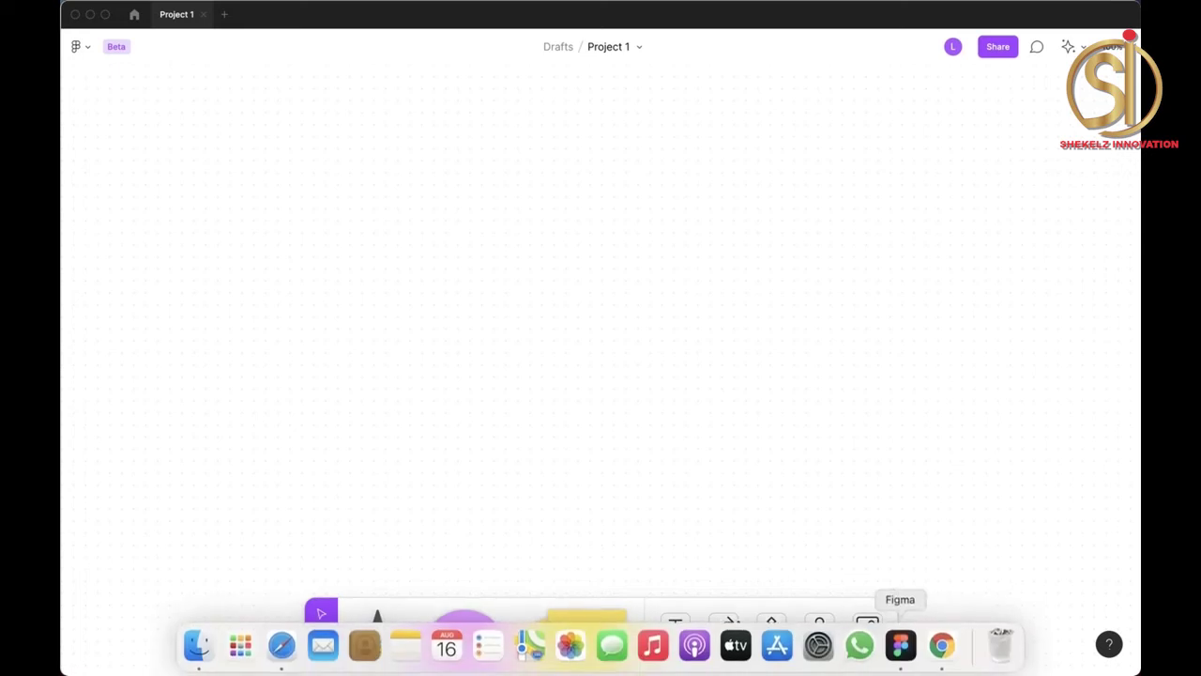
click(950, 656)
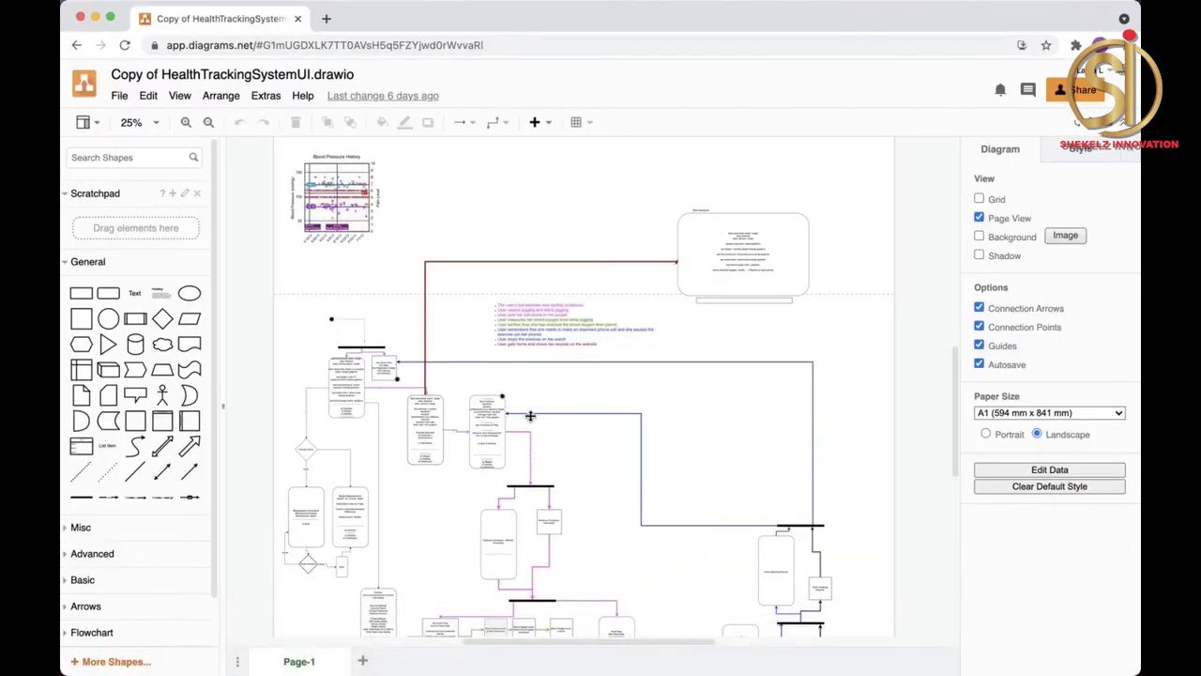
scroll(530, 416, down, 2)
scroll(530, 416, down, 5)
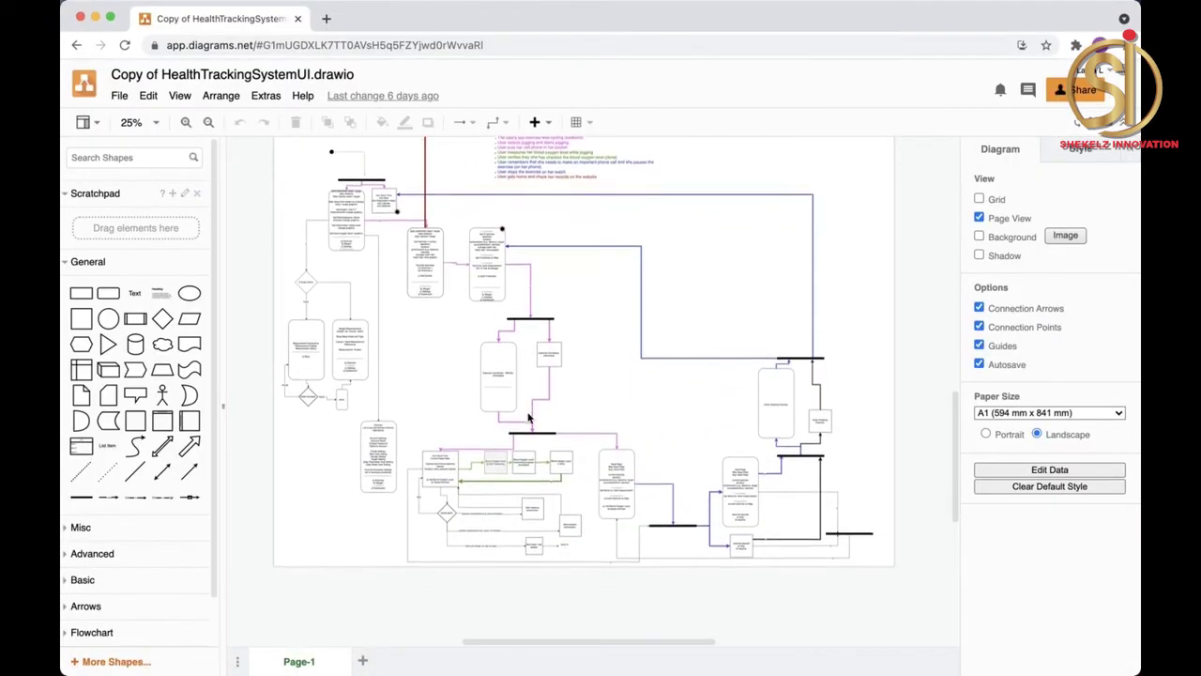
scroll(530, 417, up, 7)
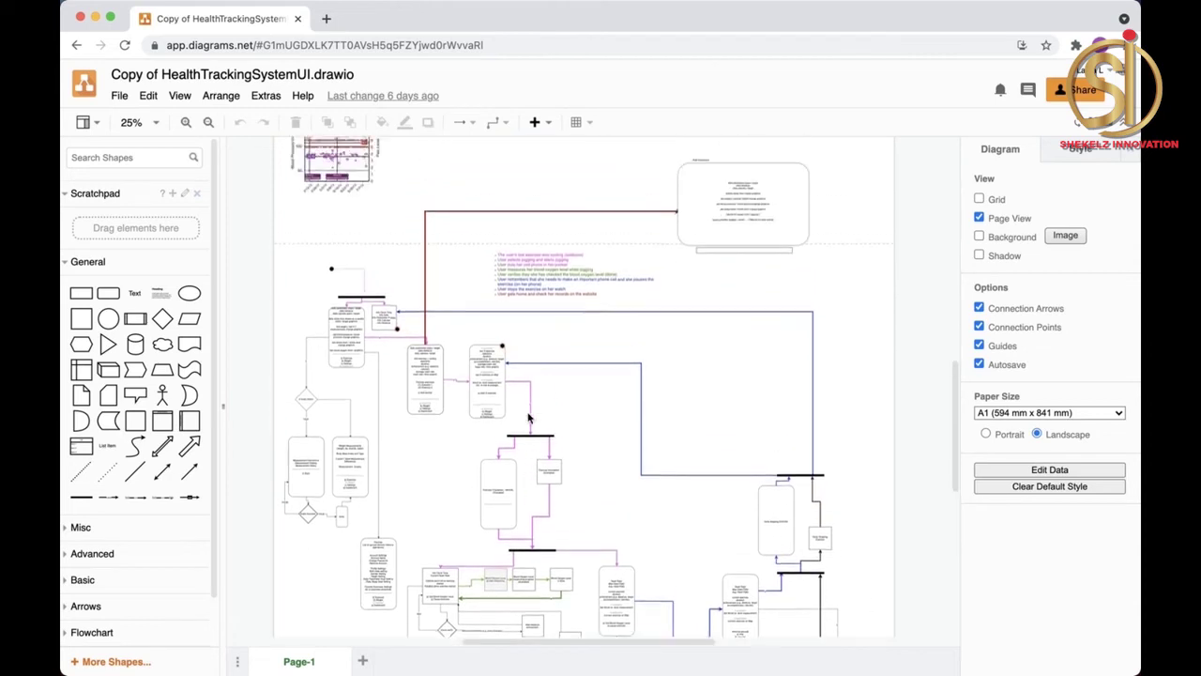
scroll(528, 418, up, 1)
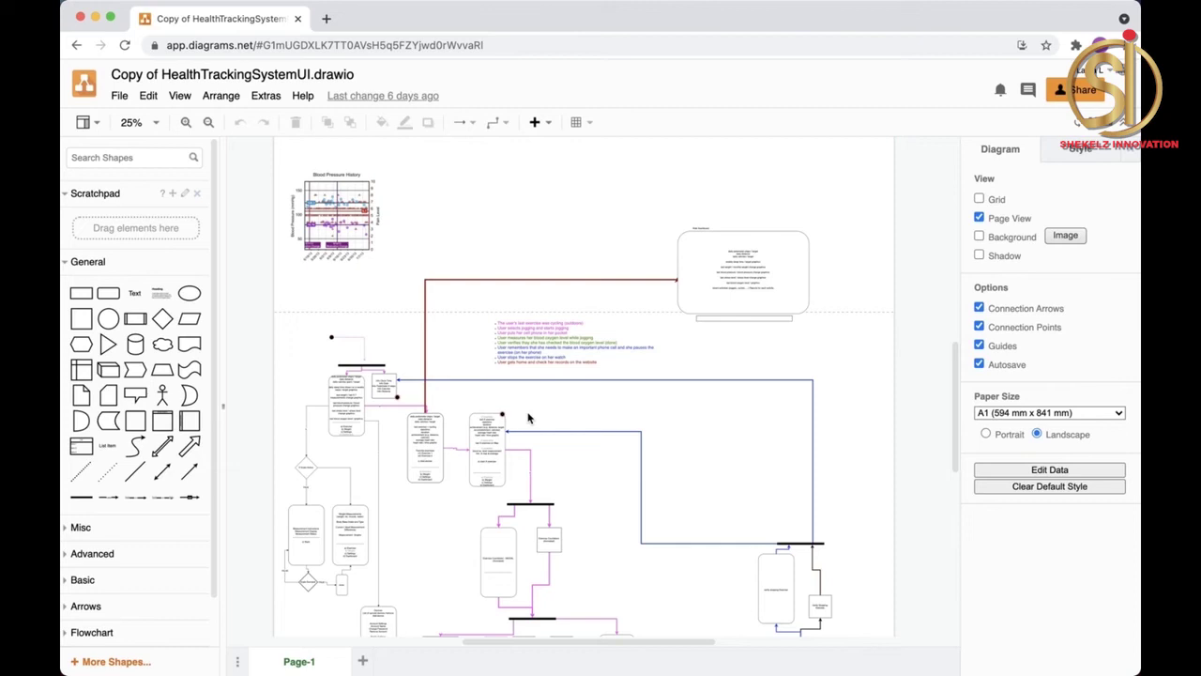
scroll(492, 278, up, 5)
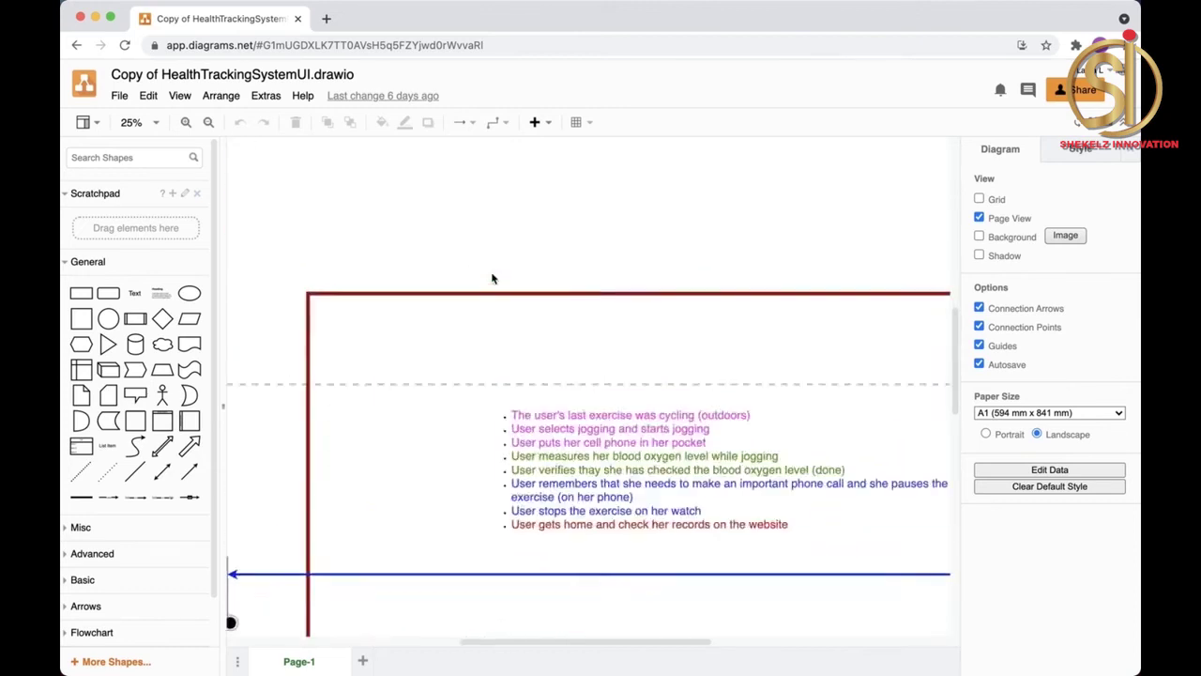
scroll(491, 278, down, 2)
scroll(492, 278, up, 3)
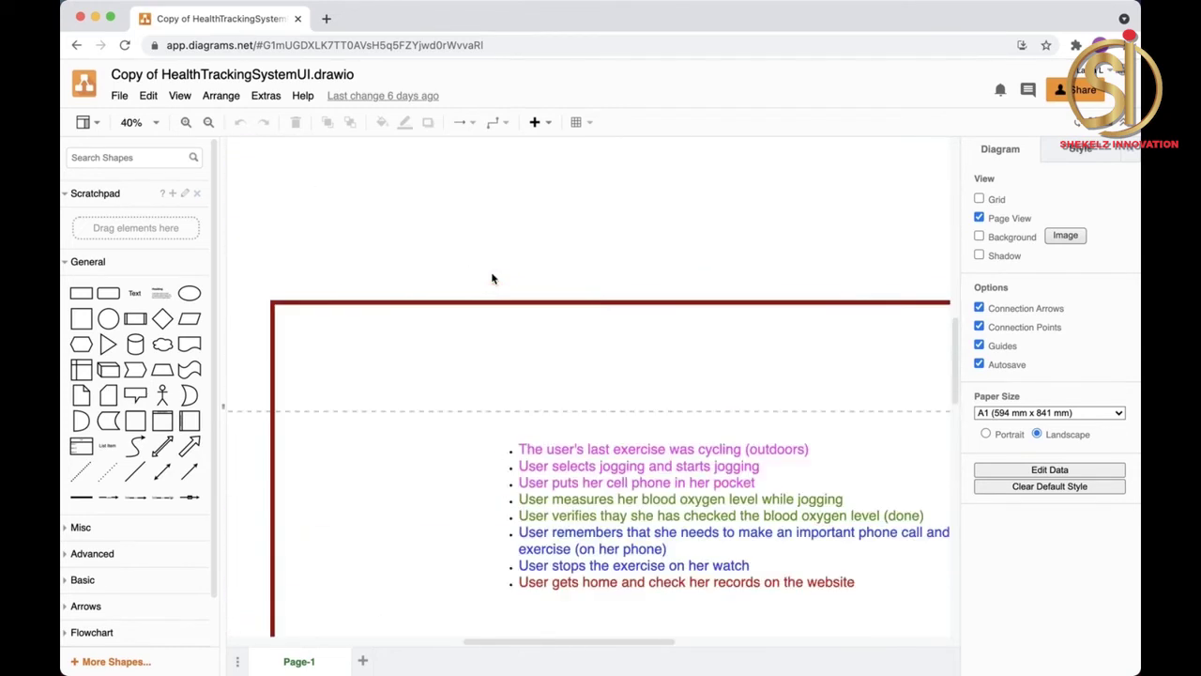
scroll(492, 277, down, 1)
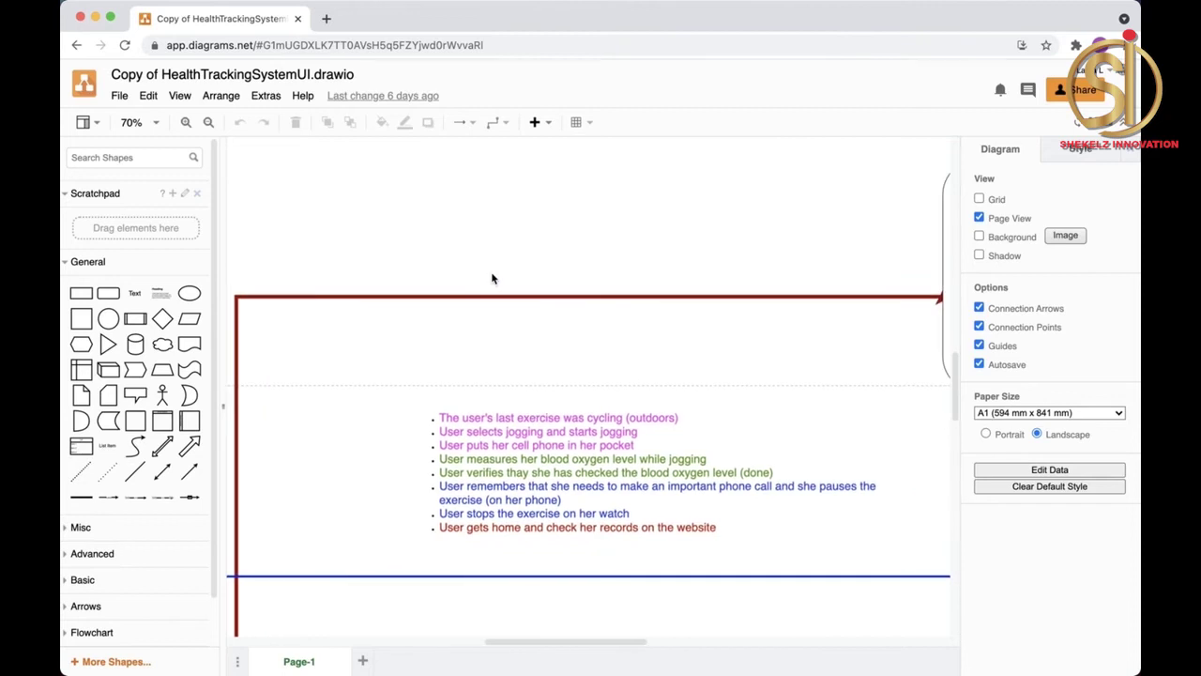
scroll(492, 278, down, 2)
scroll(492, 278, right, 2)
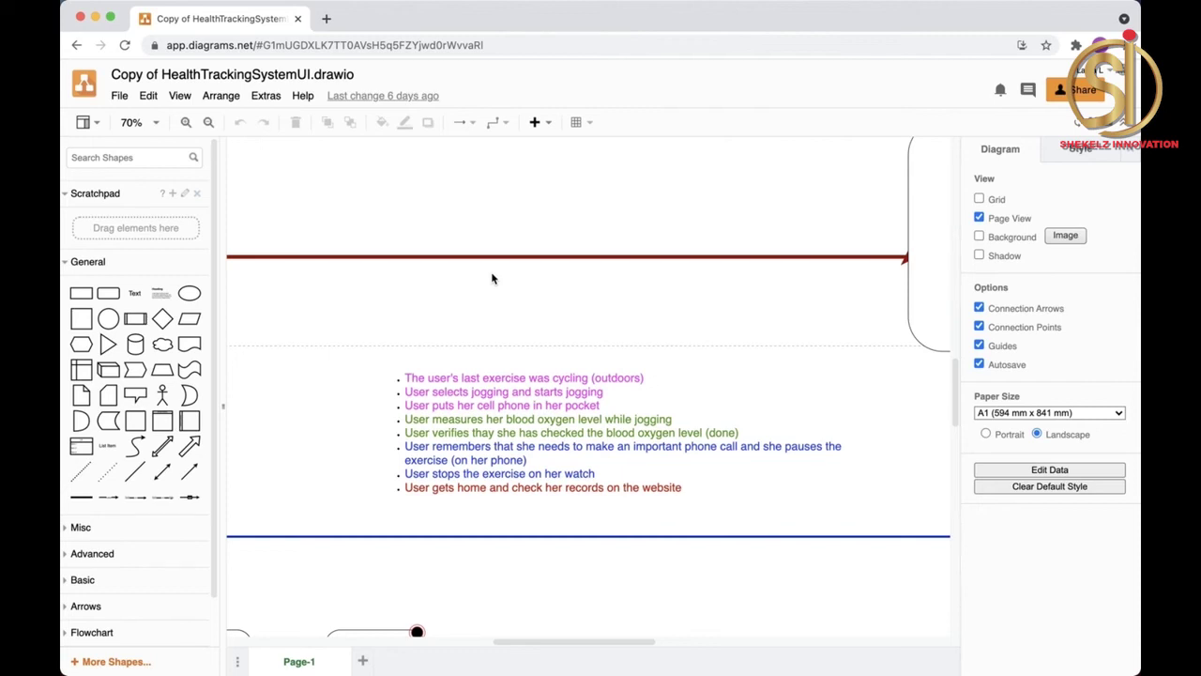
scroll(492, 277, down, 8)
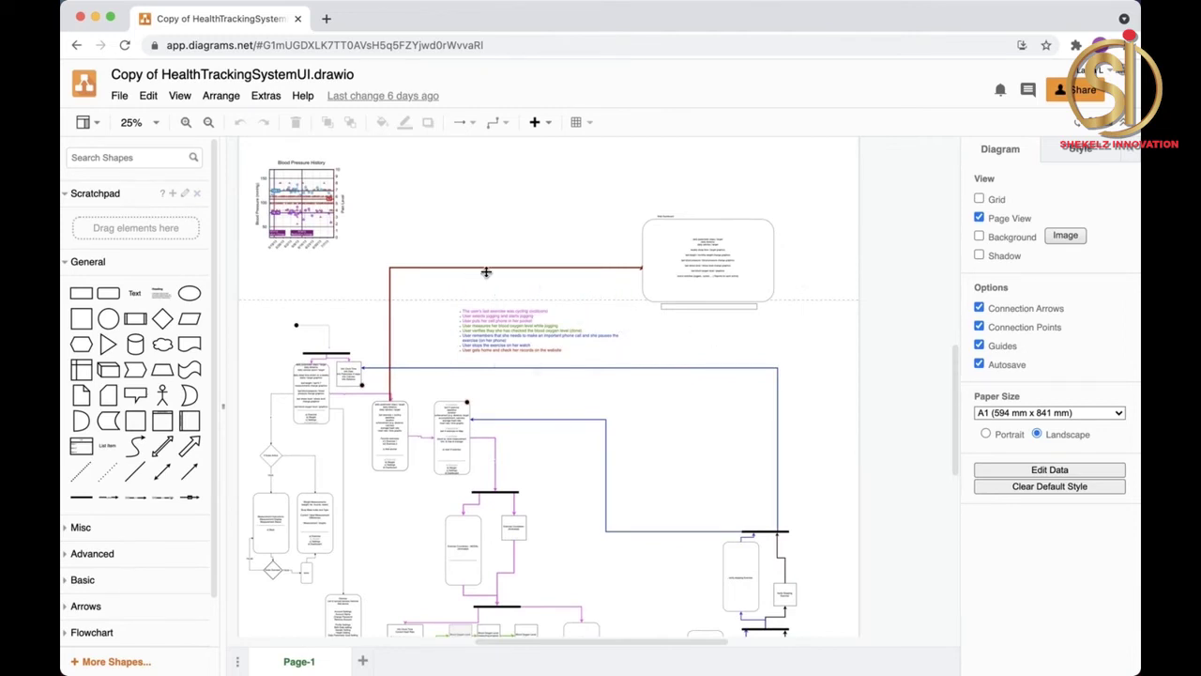
scroll(486, 272, up, 5)
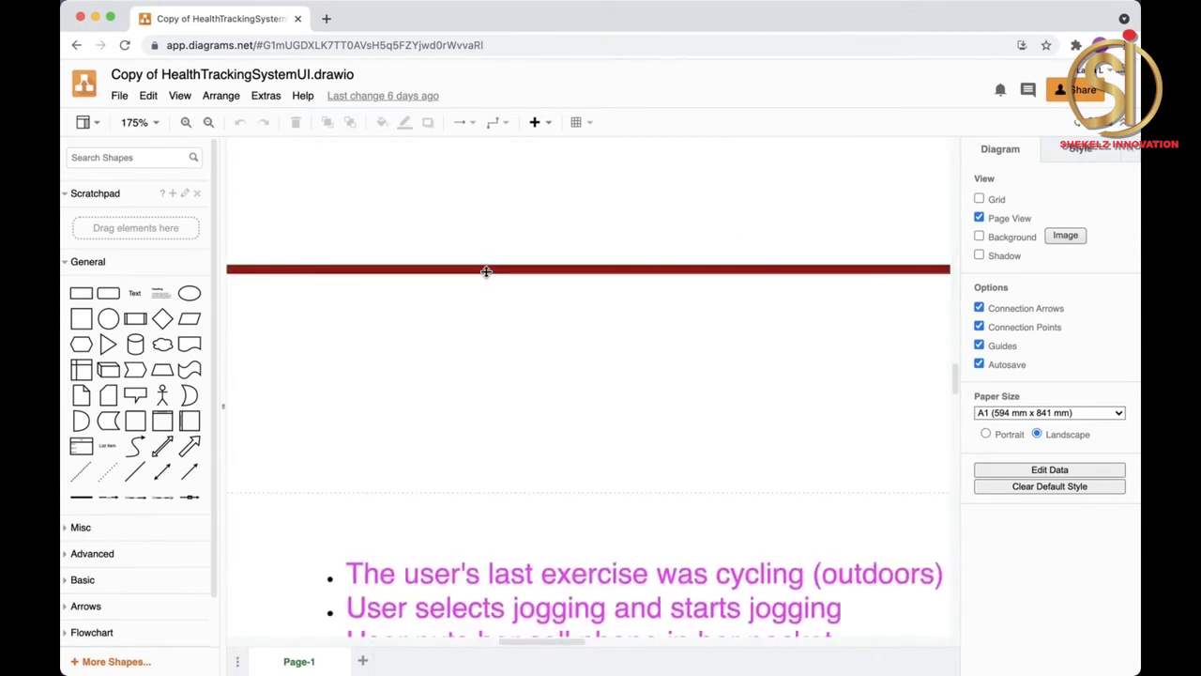
scroll(486, 271, down, 10)
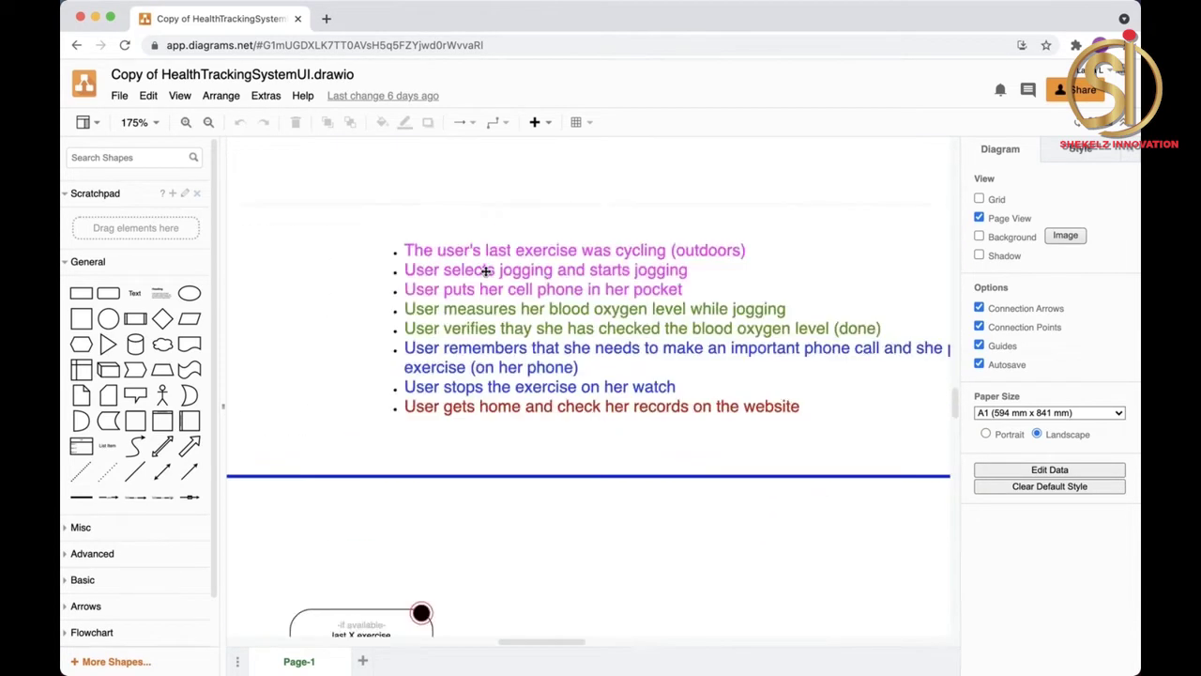
scroll(487, 271, down, 2)
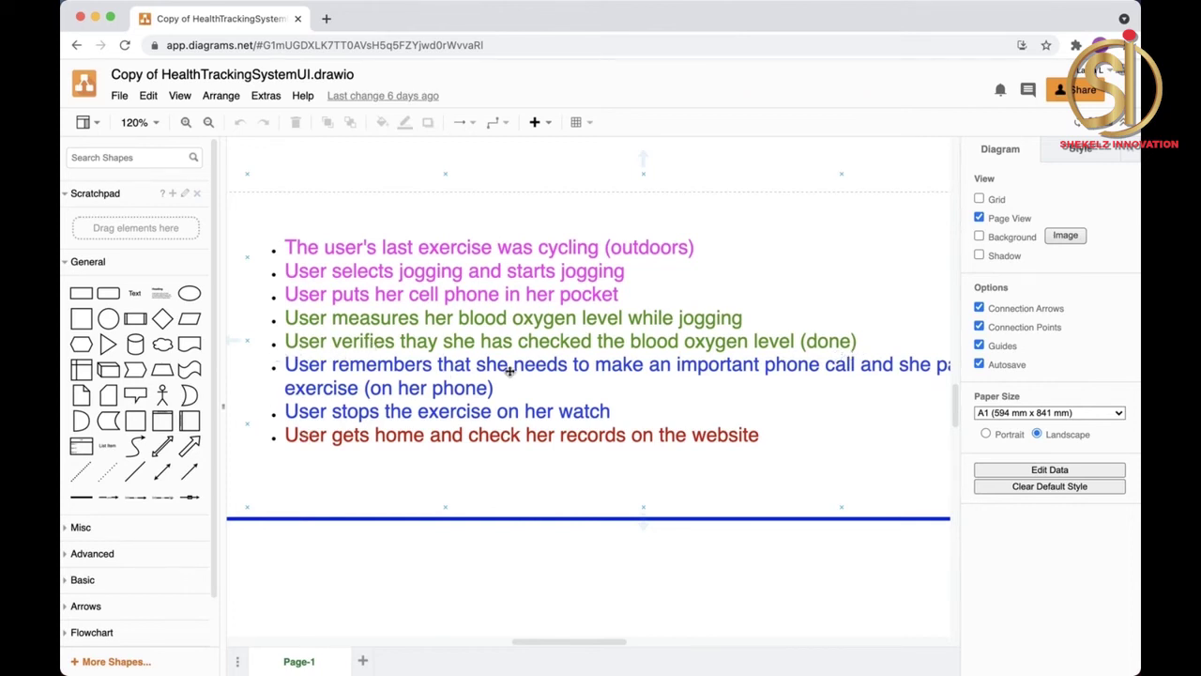
scroll(776, 396, right, 3)
scroll(777, 395, right, 1)
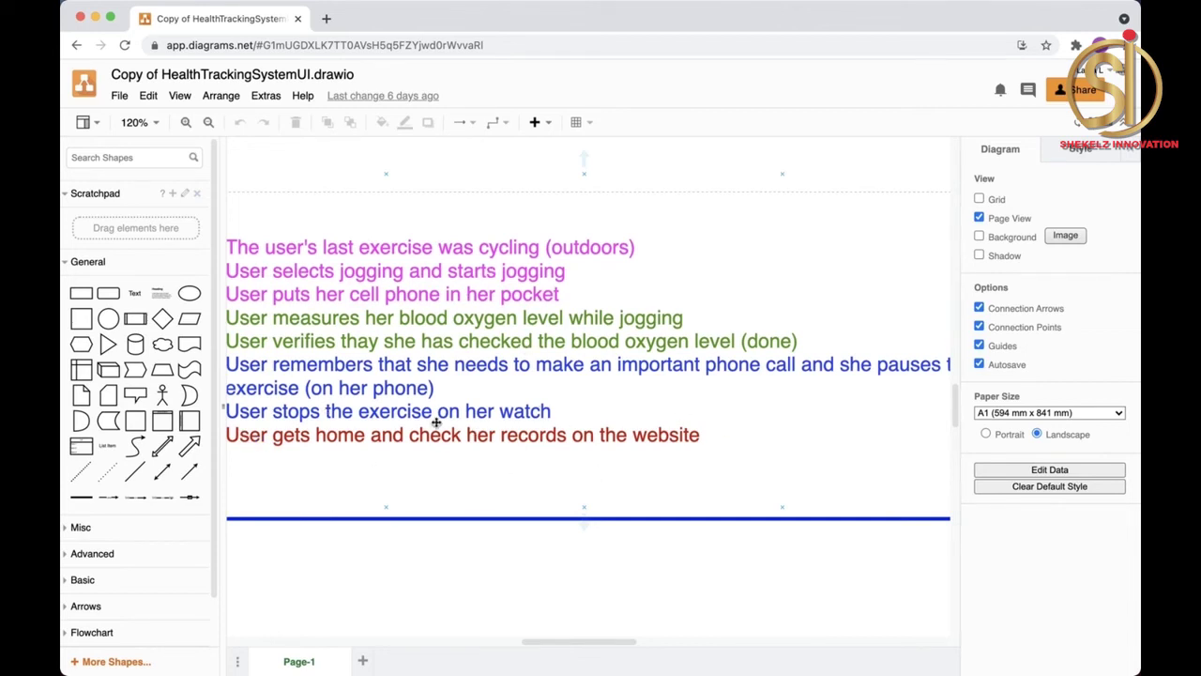
scroll(436, 422, down, 5)
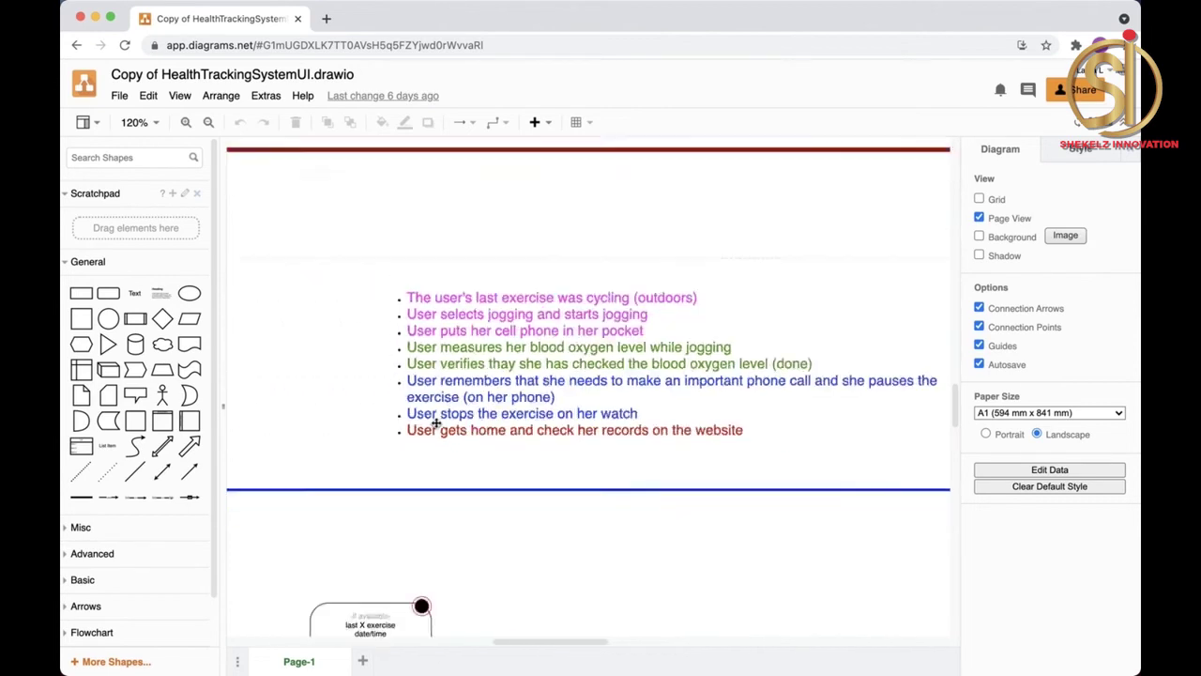
scroll(436, 422, up, 5)
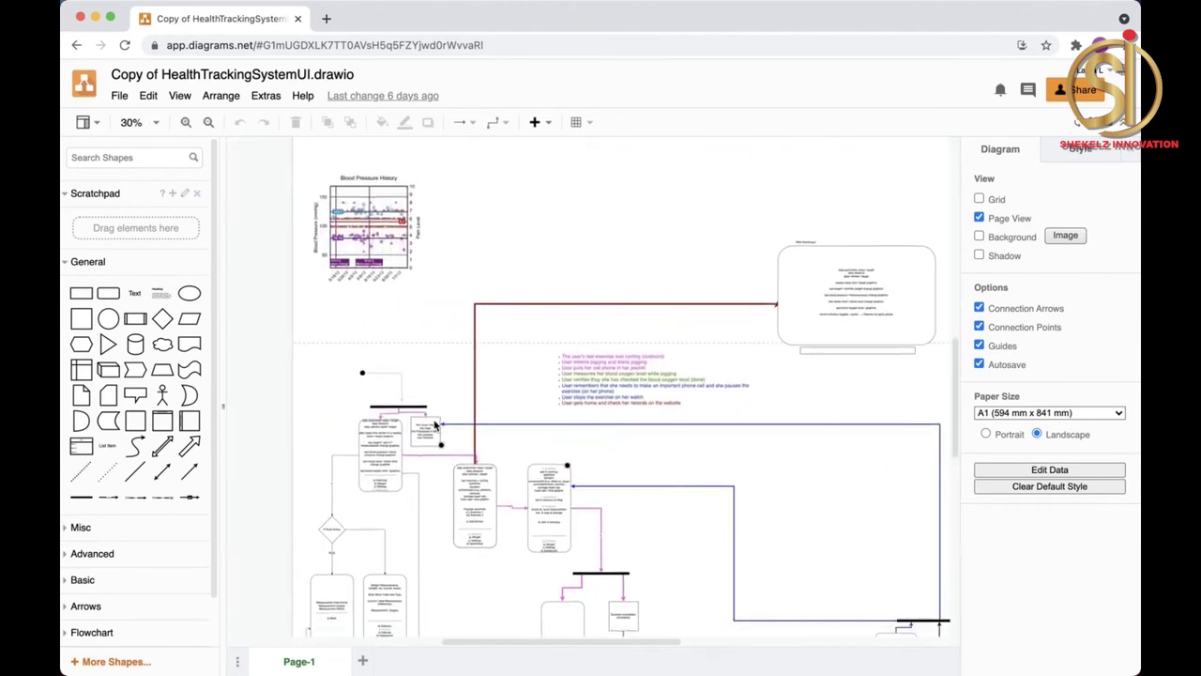
scroll(420, 418, up, 1)
scroll(315, 229, up, 5)
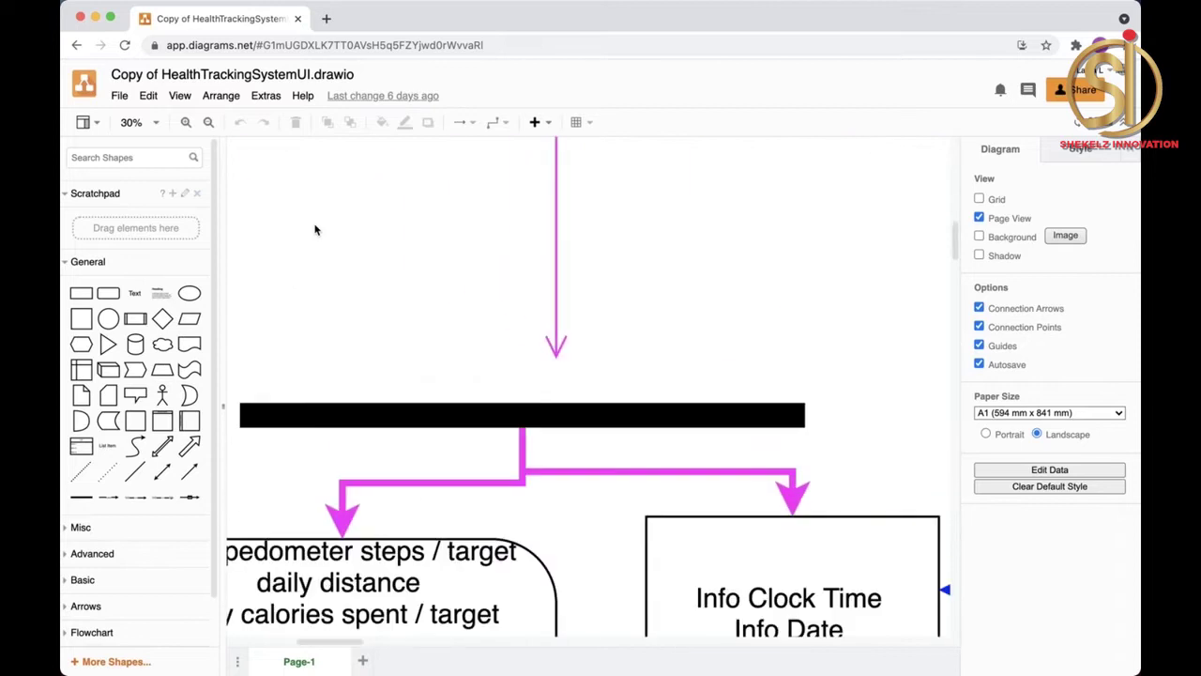
scroll(315, 229, down, 4)
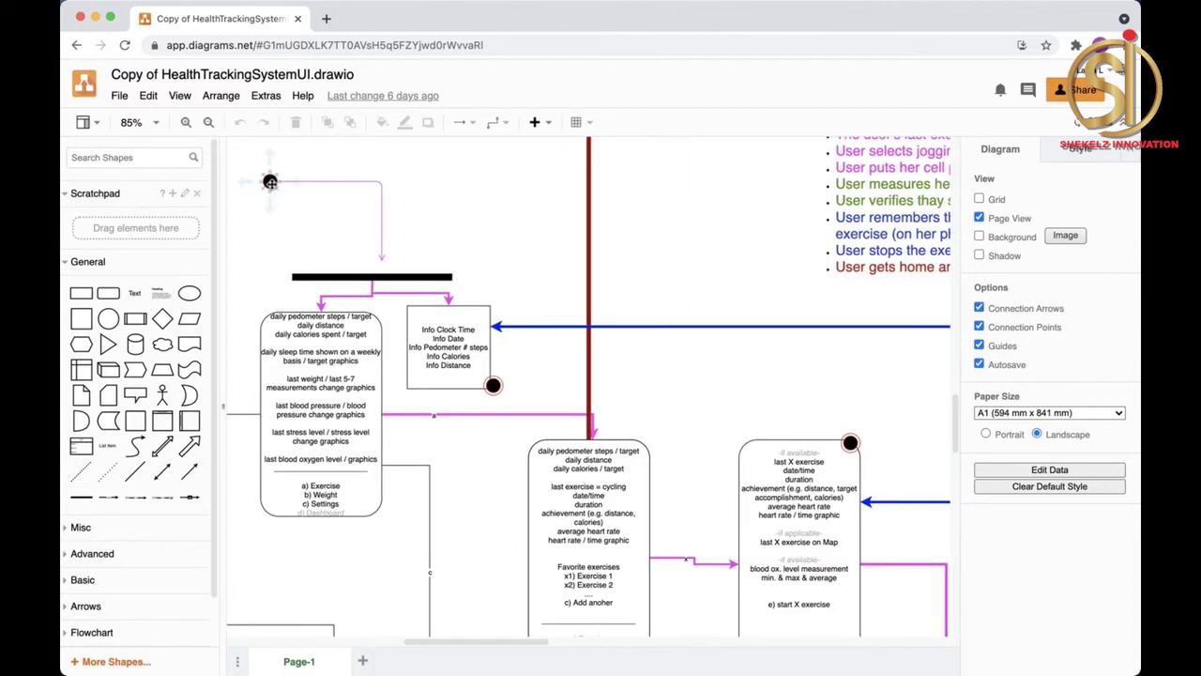
scroll(300, 193, up, 1)
scroll(298, 214, up, 1)
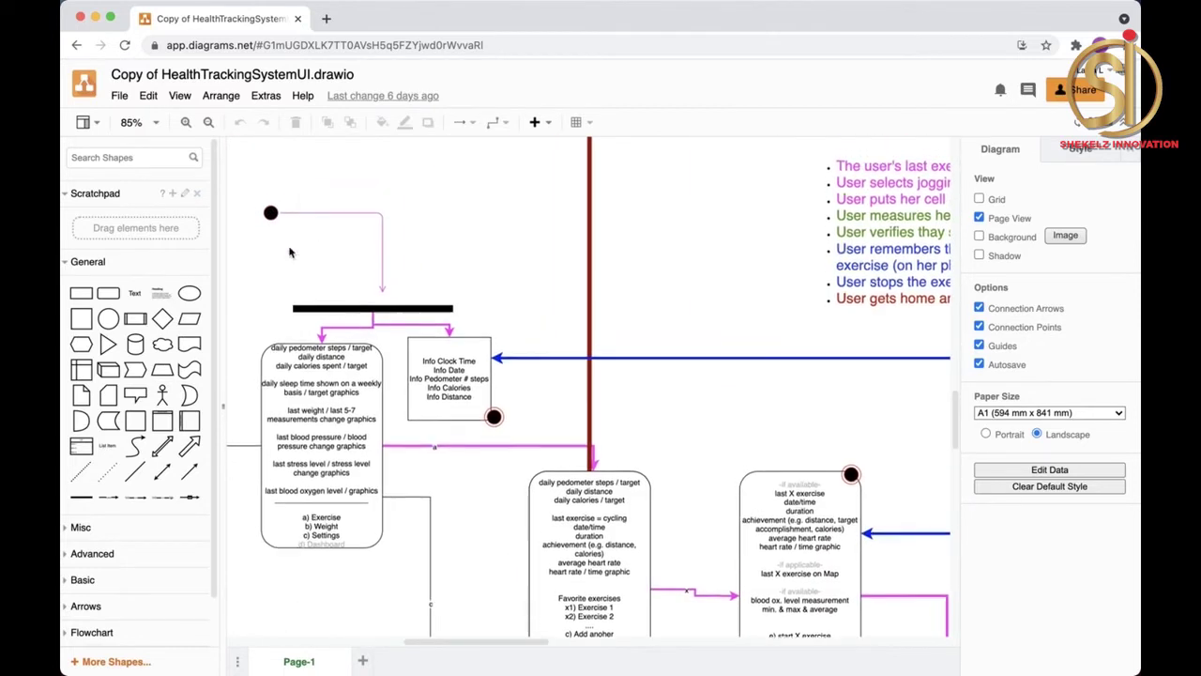
scroll(291, 252, left, 1)
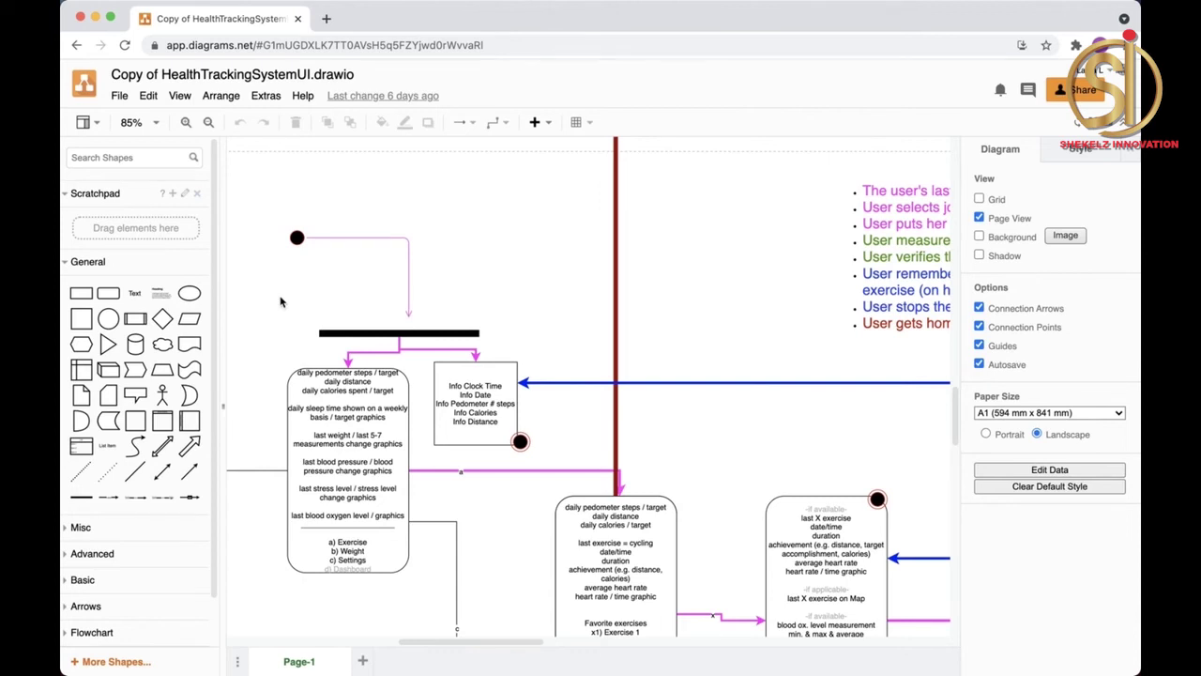
scroll(280, 301, down, 2)
ctrl+scroll(280, 302, up, 5)
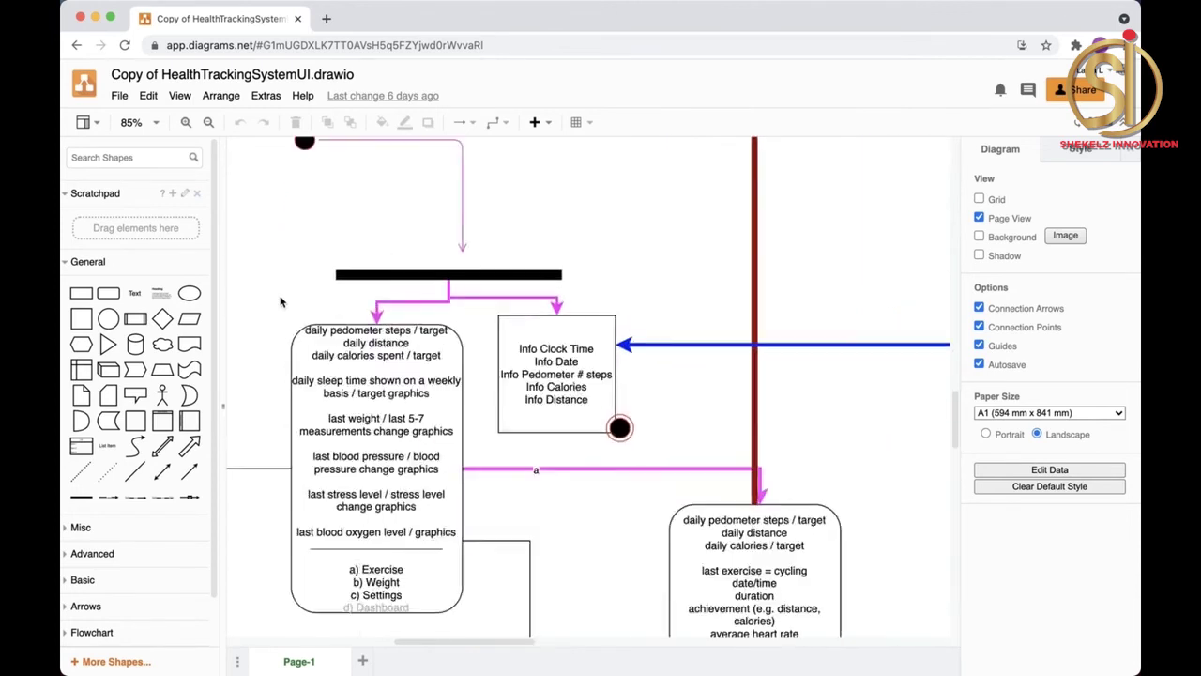
ctrl+scroll(279, 301, down, 5)
ctrl+scroll(280, 301, up, 7)
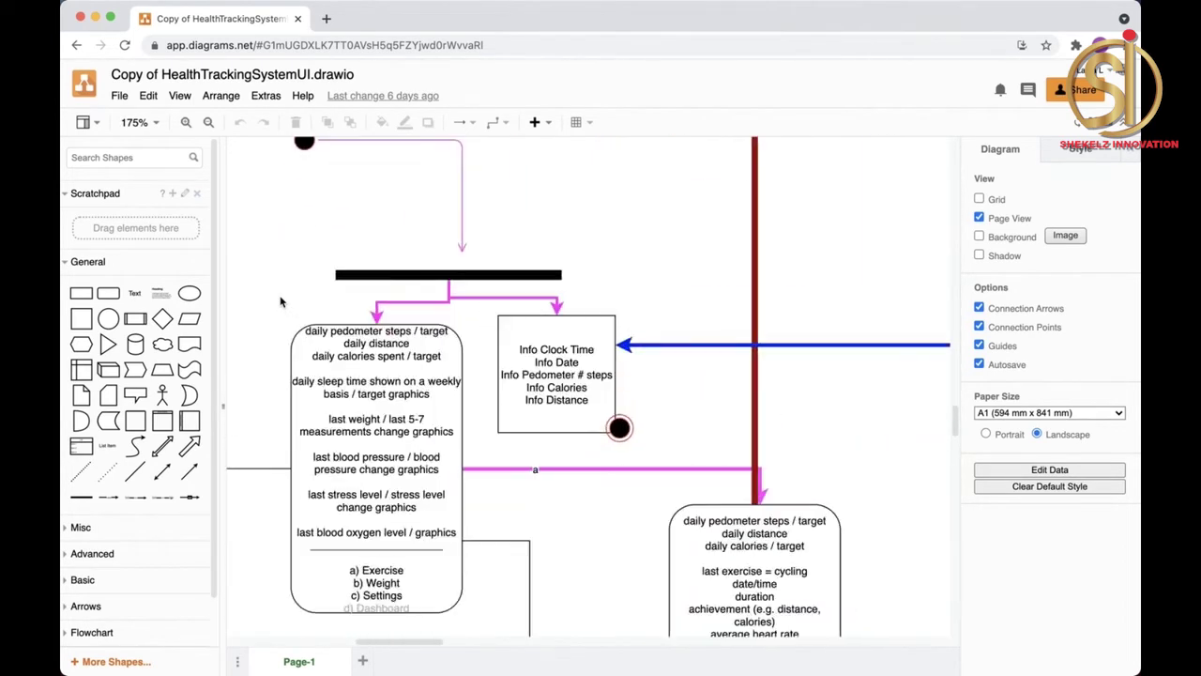
click(403, 336)
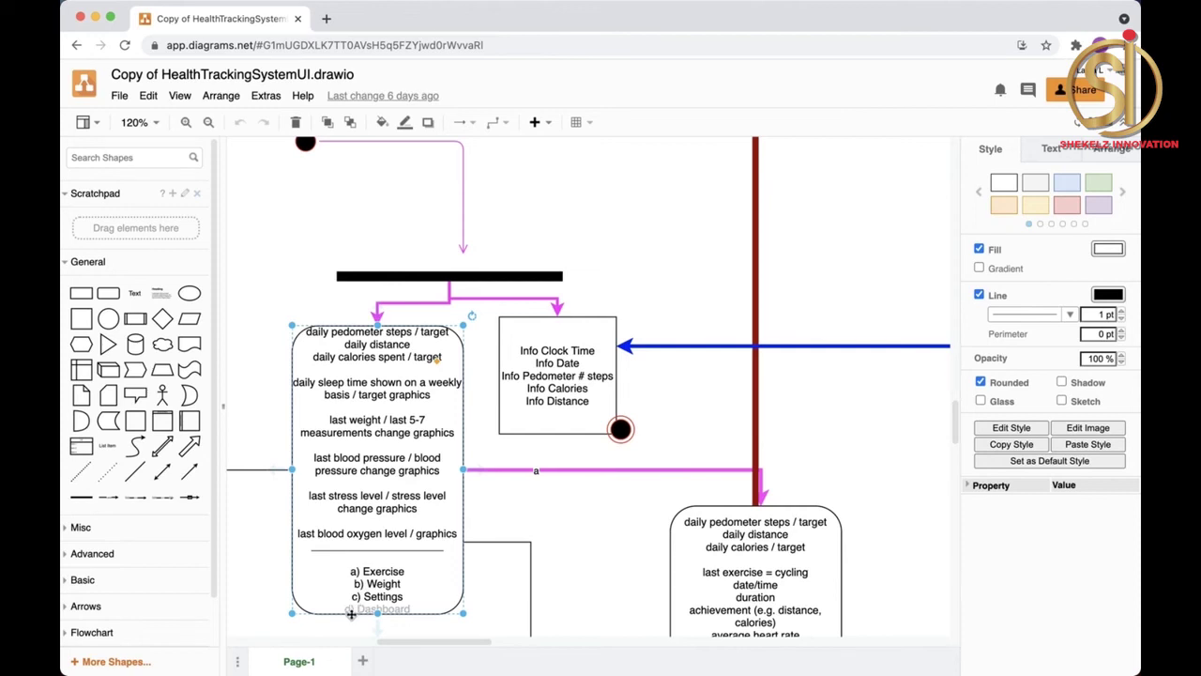
scroll(351, 610, down, 1)
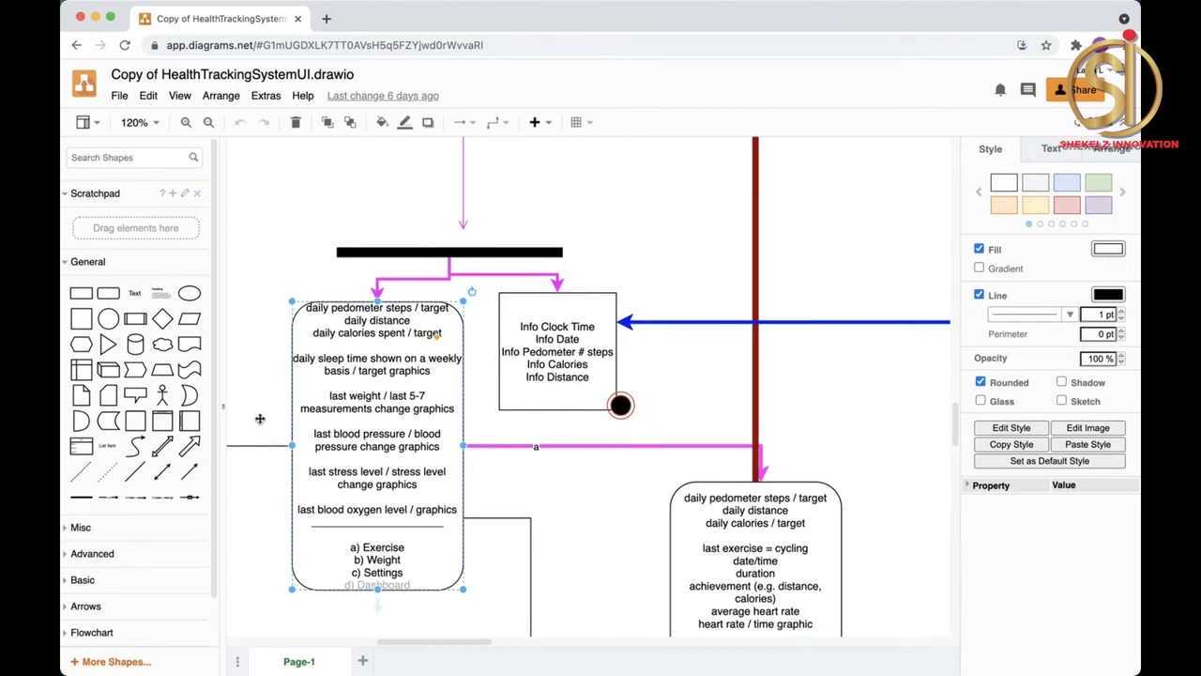
scroll(463, 601, right, 2)
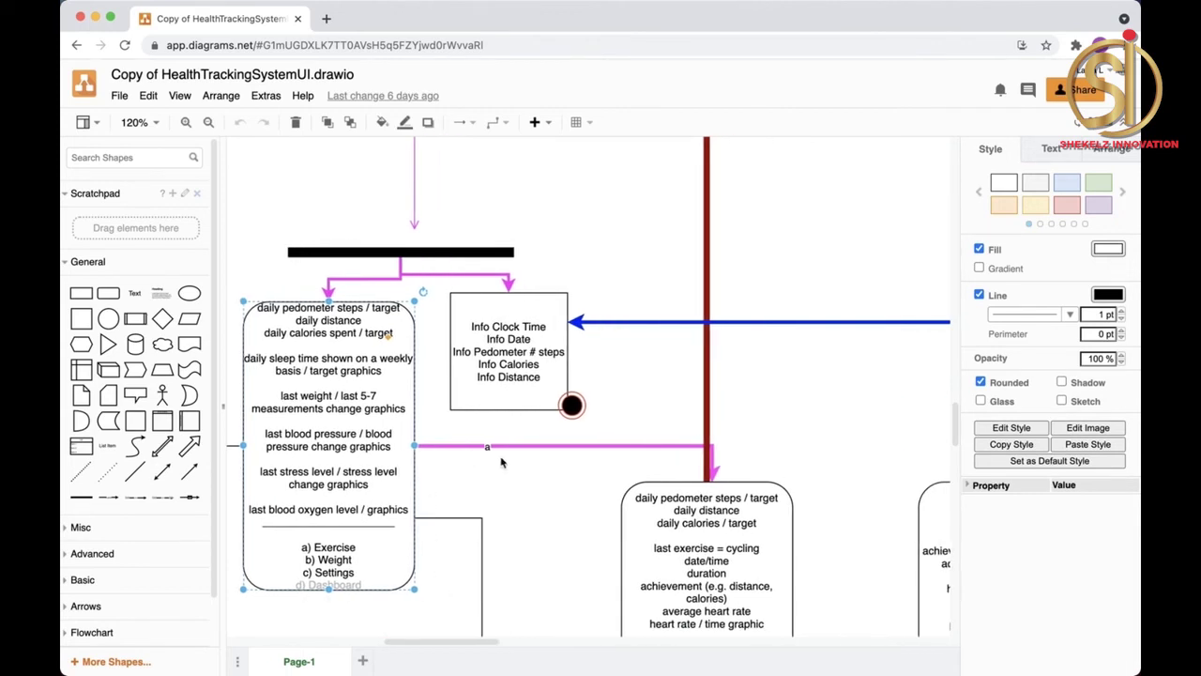
scroll(354, 497, left, 1)
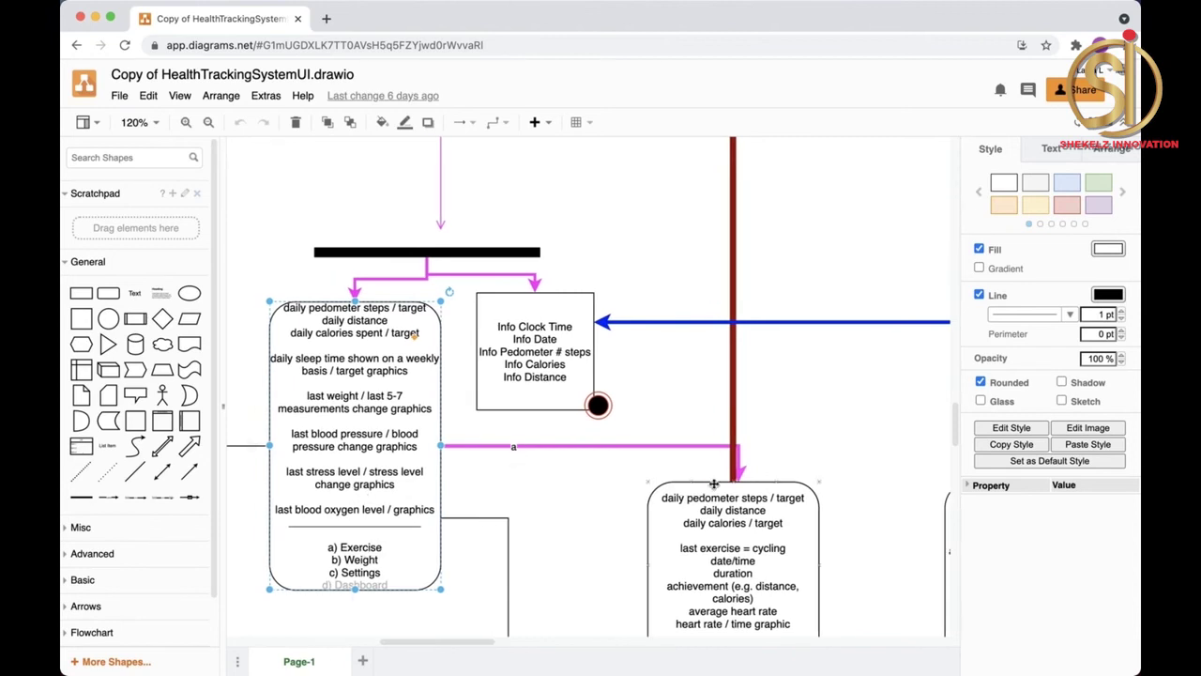
scroll(713, 485, down, 4)
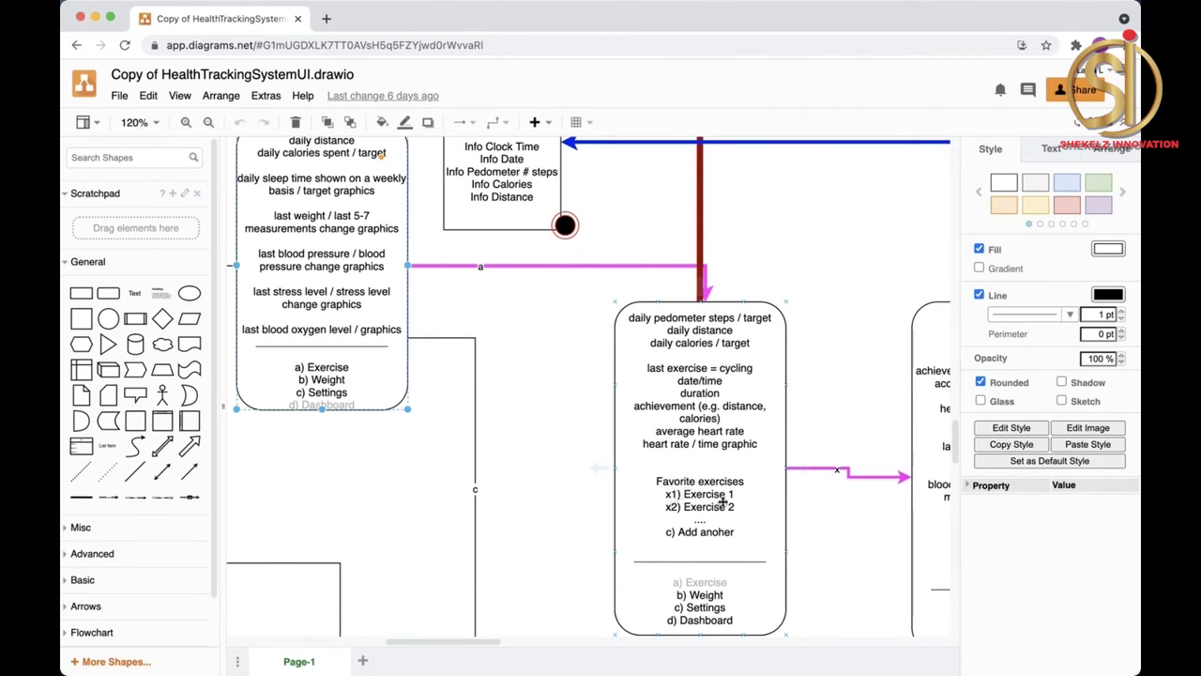
scroll(741, 504, right, 1)
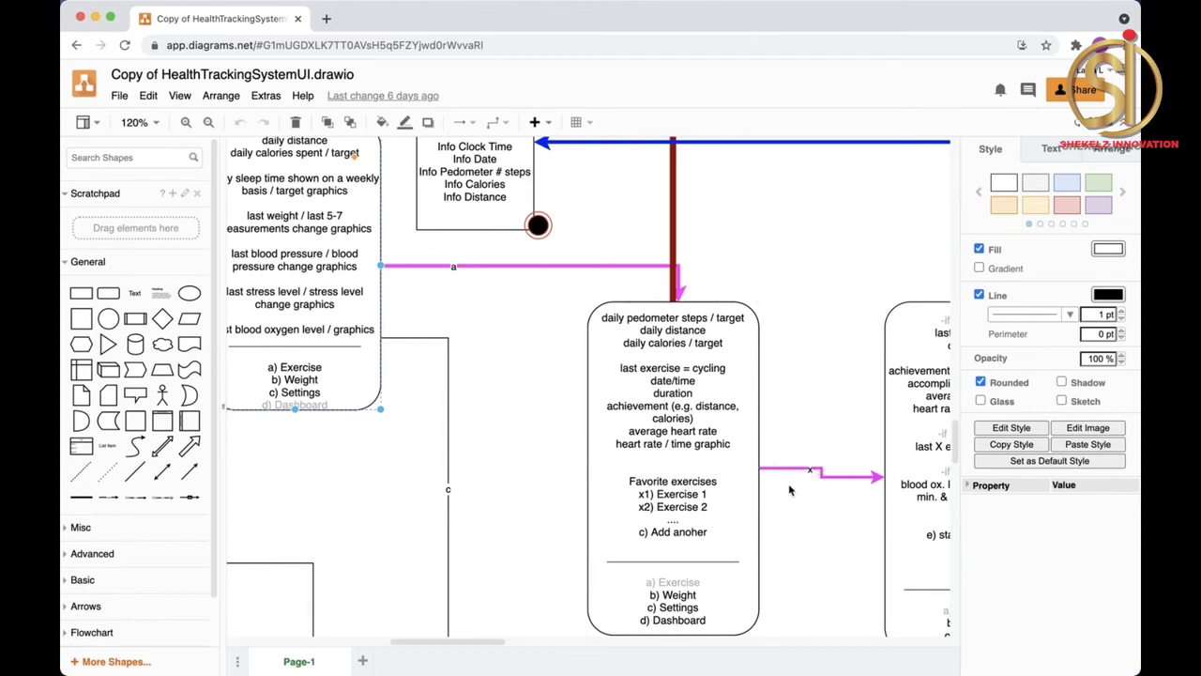
scroll(851, 483, right, 4)
scroll(851, 483, right, 4)
scroll(850, 483, down, 1)
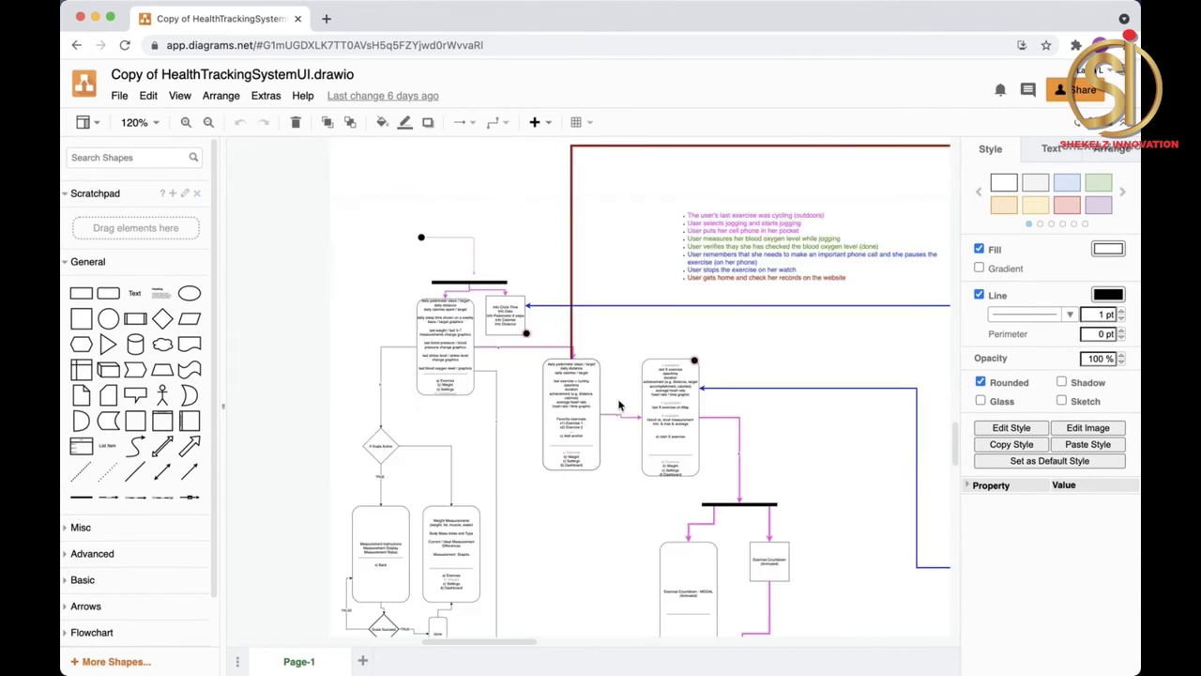
scroll(622, 405, down, 8)
scroll(620, 406, up, 6)
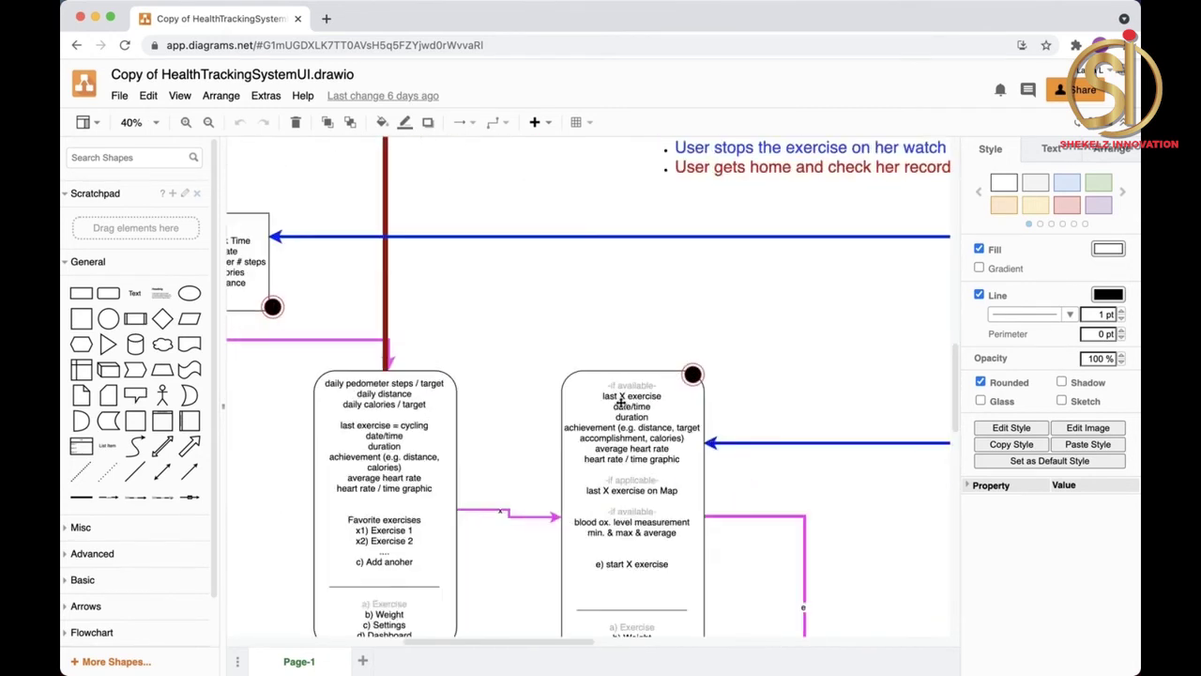
scroll(619, 403, up, 3)
scroll(620, 404, right, 2)
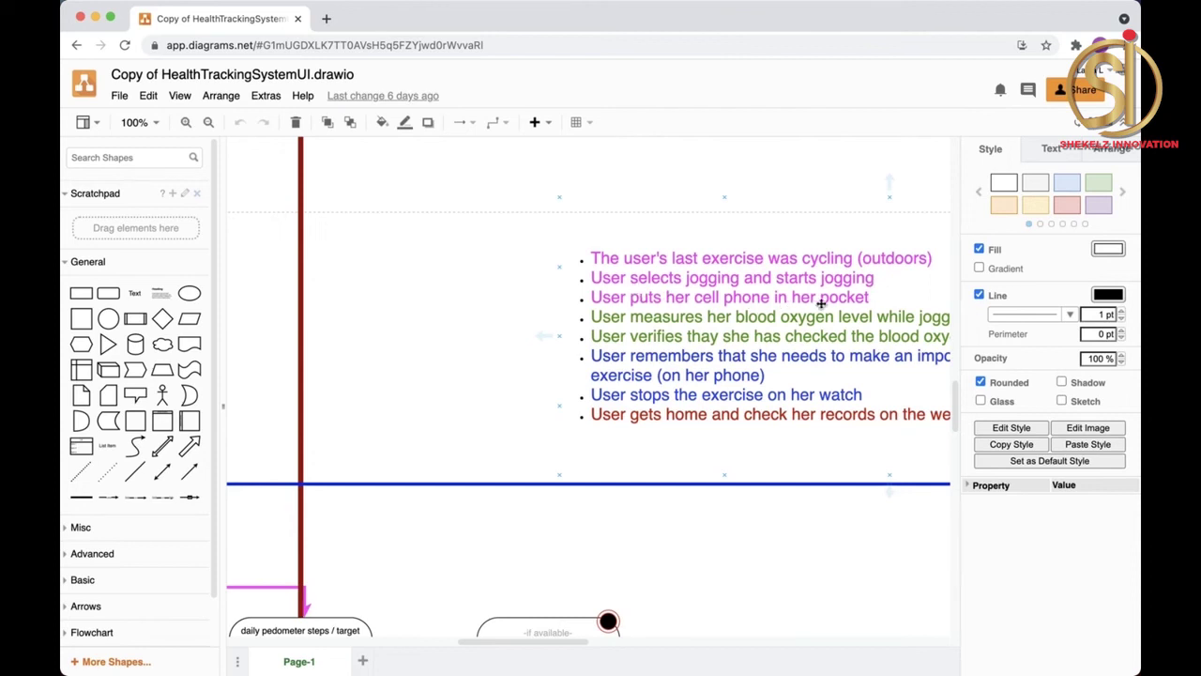
scroll(408, 390, left, 5)
scroll(407, 390, left, 2)
scroll(407, 390, up, 3)
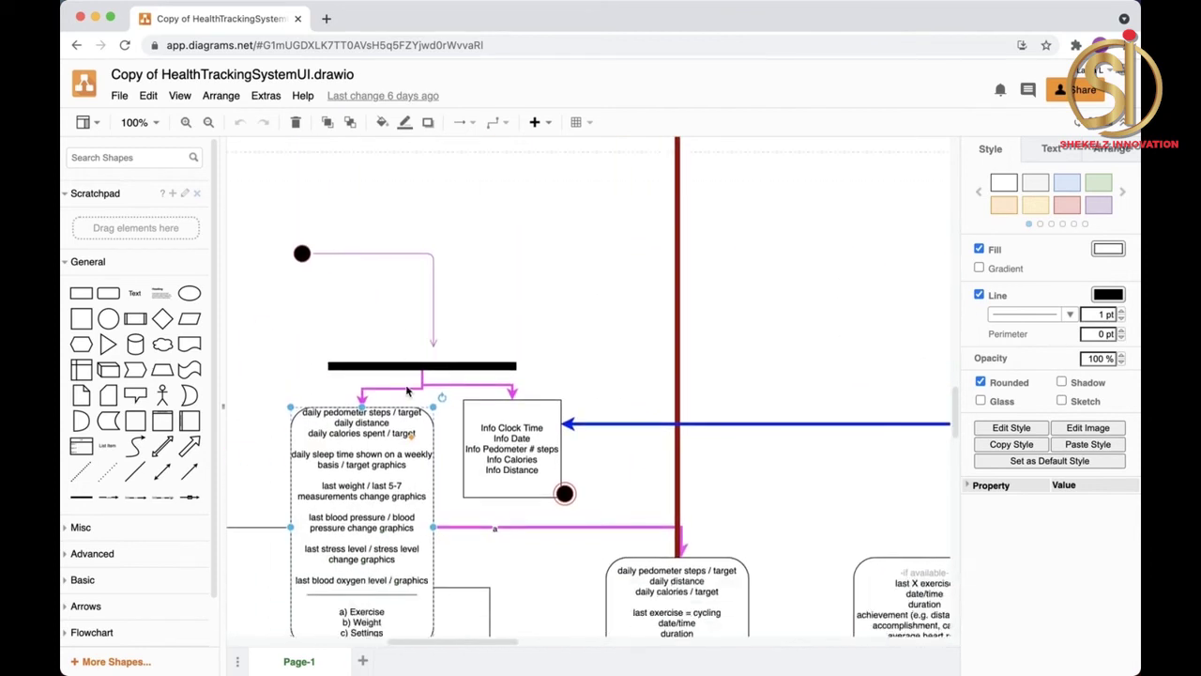
click(531, 277)
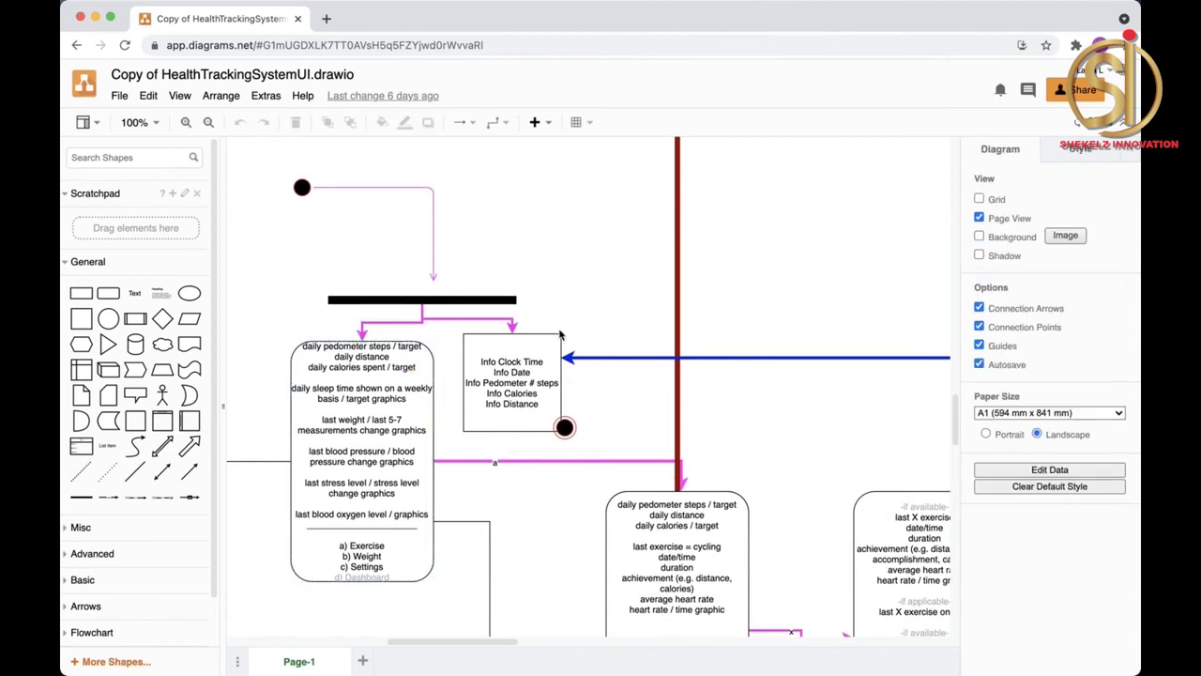
scroll(384, 362, down, 2)
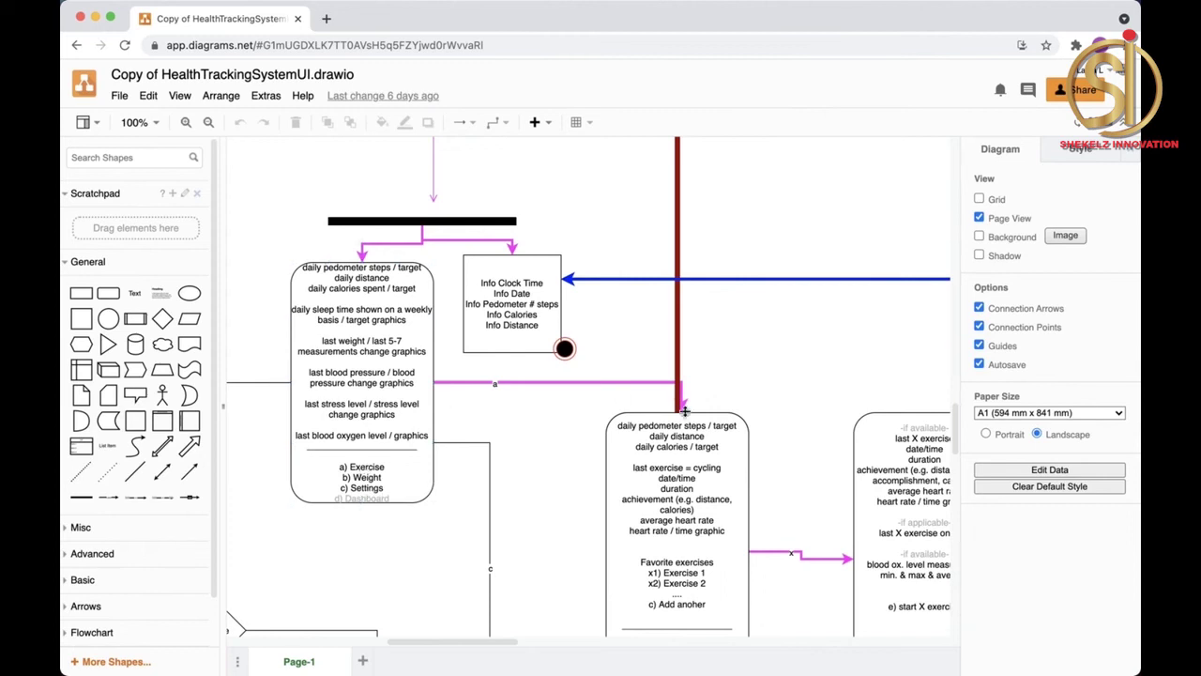
scroll(686, 509, down, 3)
scroll(686, 510, down, 1)
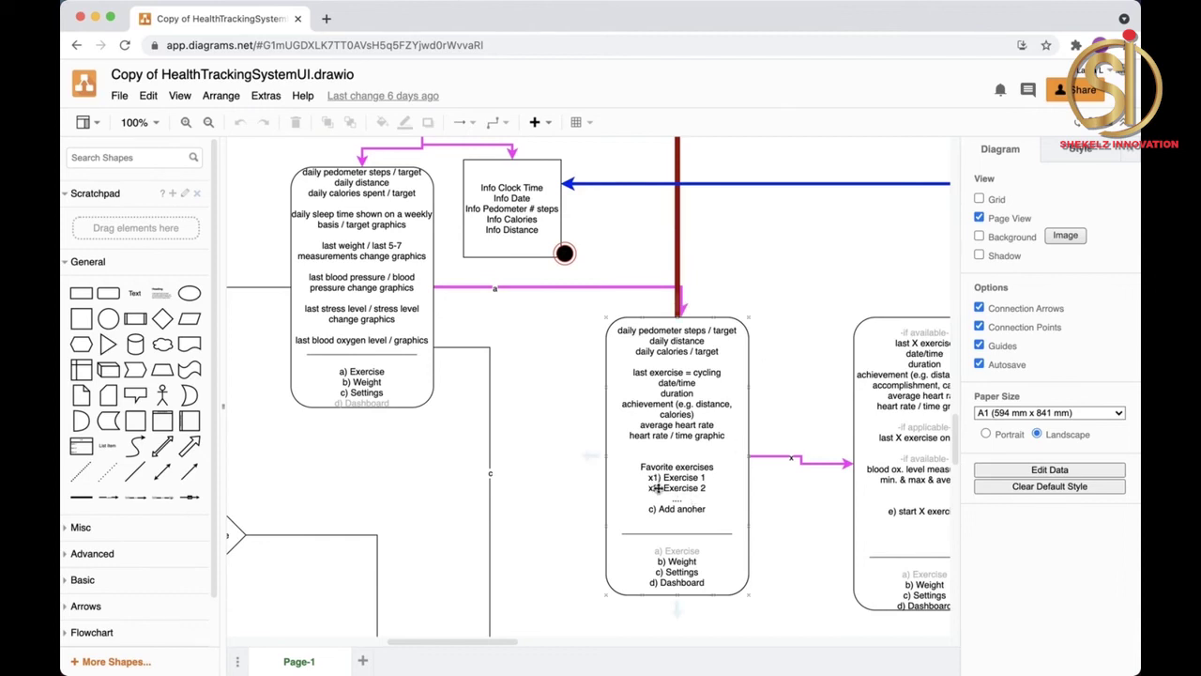
scroll(772, 469, right, 5)
scroll(800, 454, right, 3)
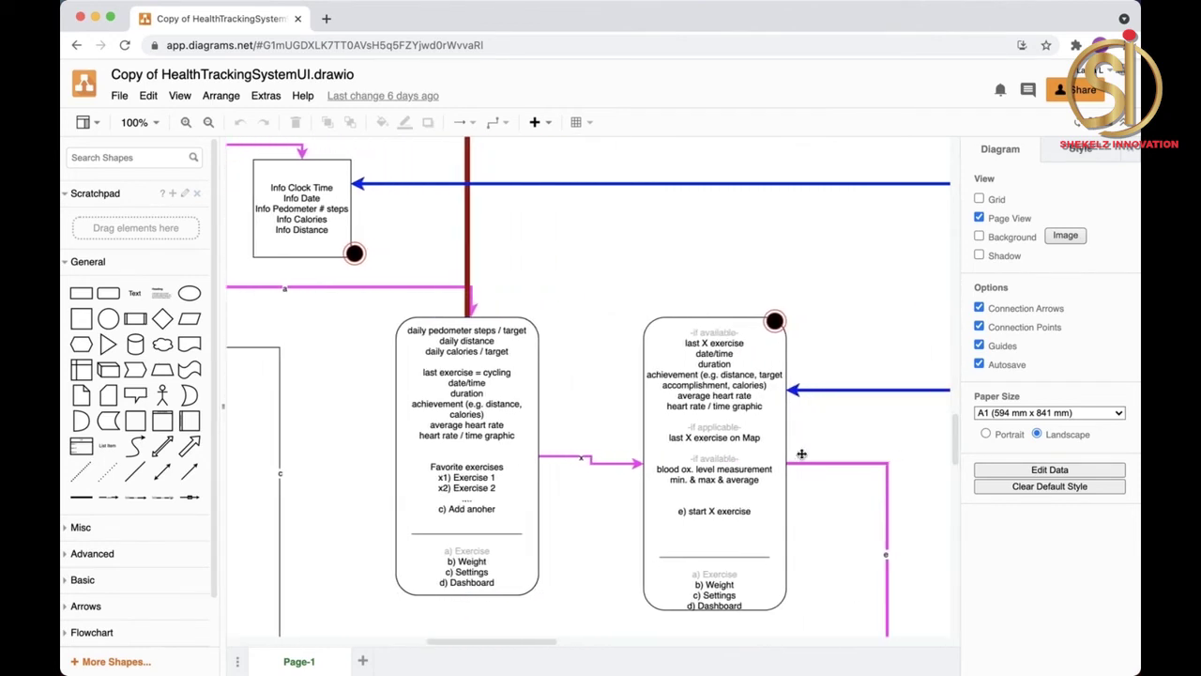
scroll(799, 455, down, 2)
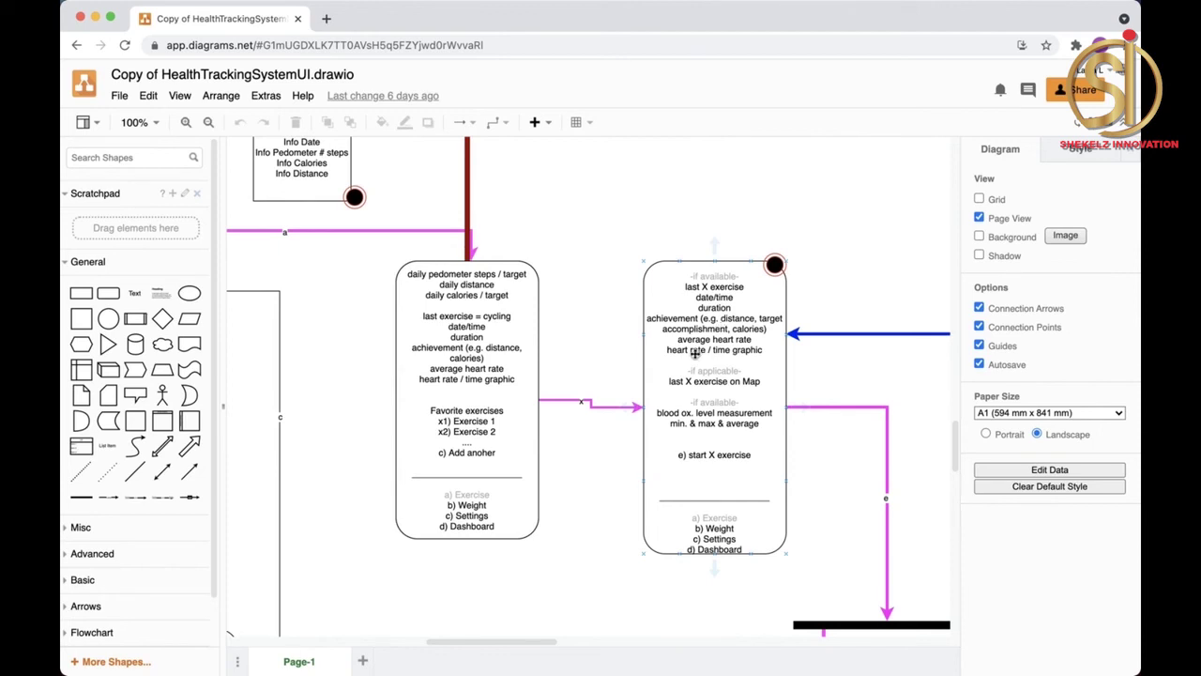
scroll(701, 489, right, 3)
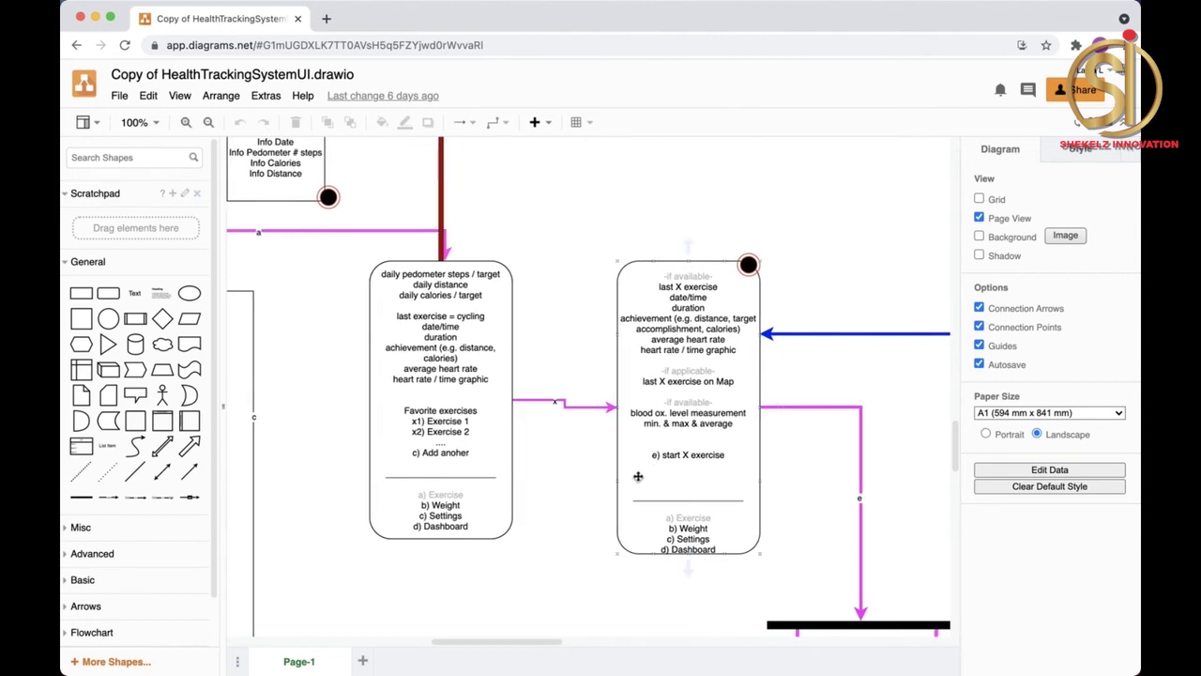
scroll(744, 377, up, 5)
scroll(744, 377, up, 1)
scroll(744, 376, right, 10)
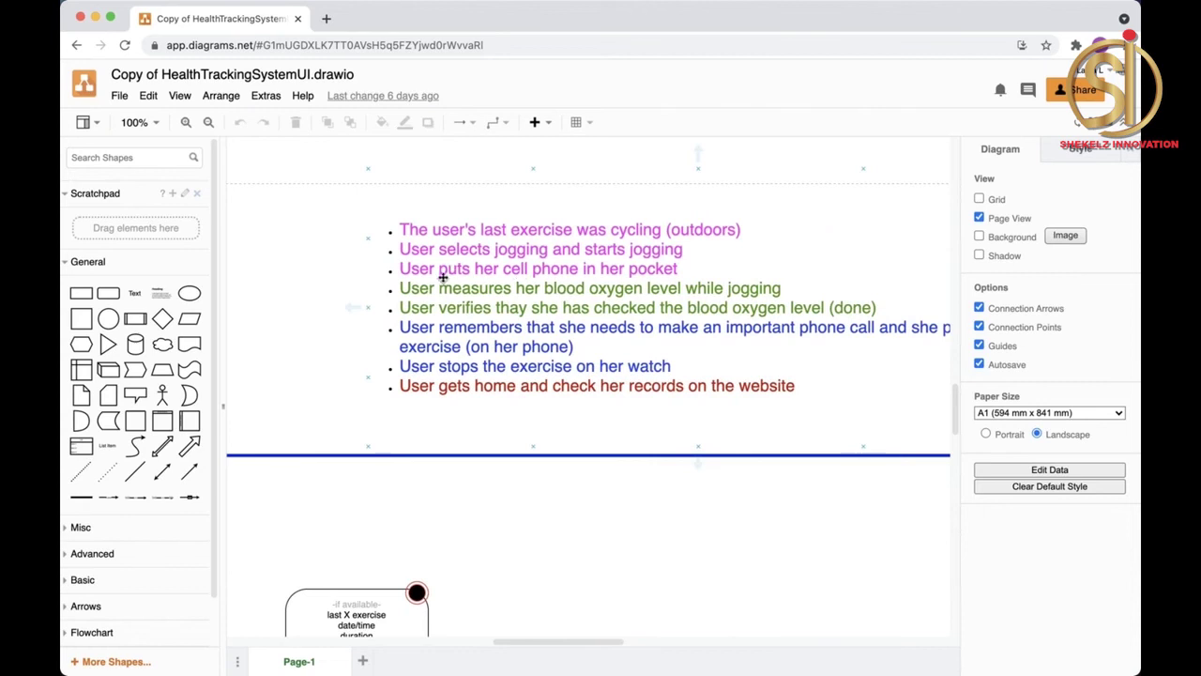
scroll(446, 324, down, 8)
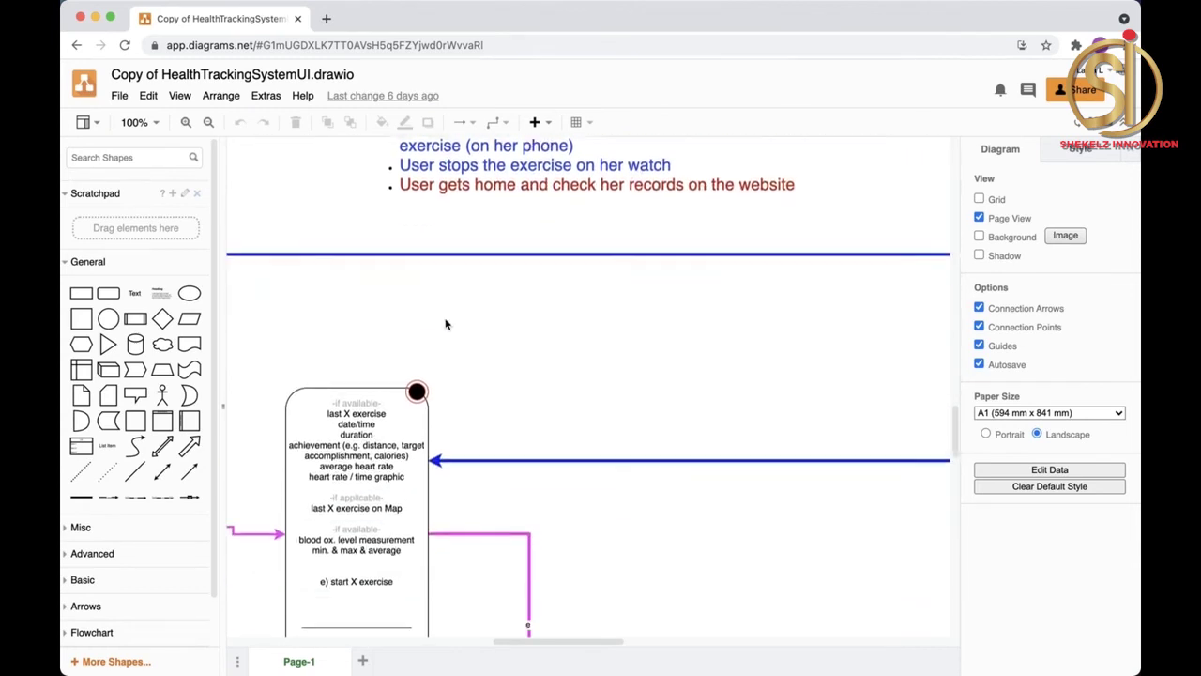
scroll(445, 324, left, 2)
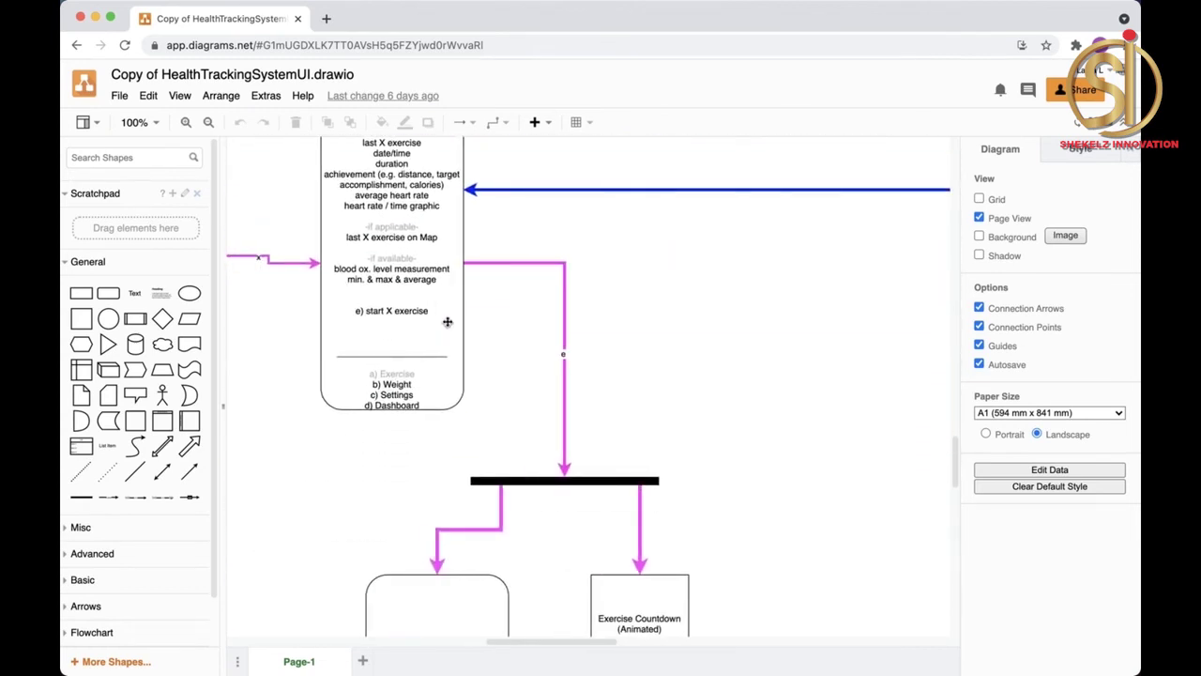
scroll(447, 322, down, 2)
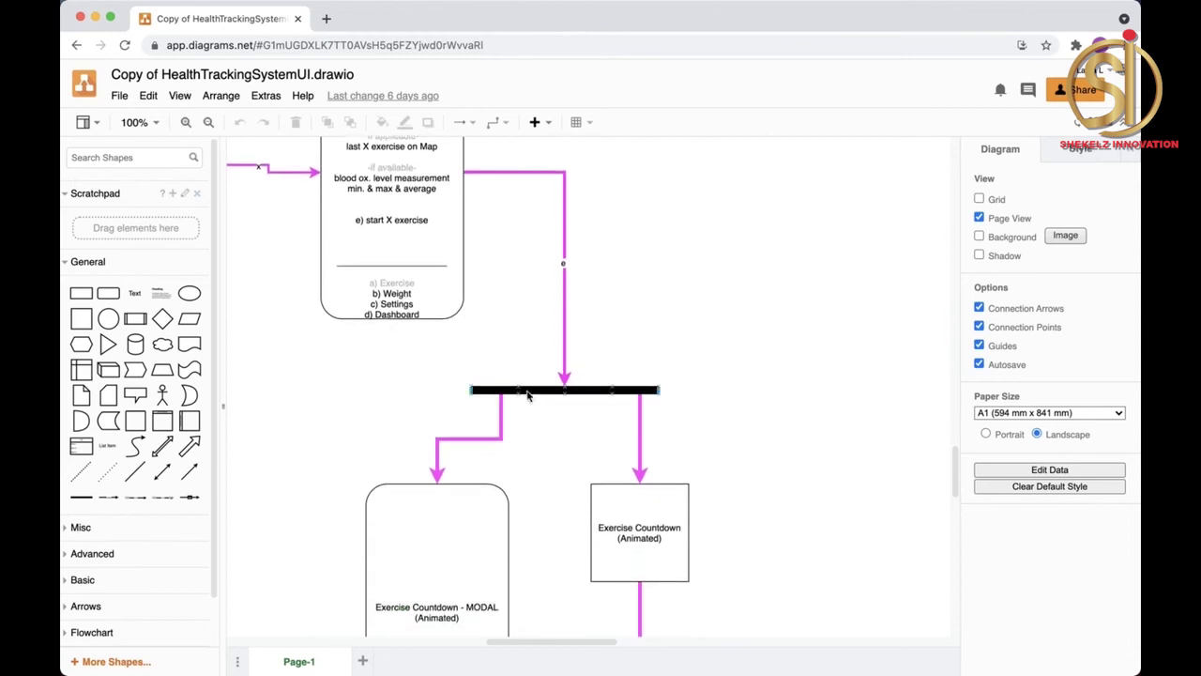
scroll(527, 395, down, 2)
scroll(528, 396, left, 4)
scroll(528, 395, up, 4)
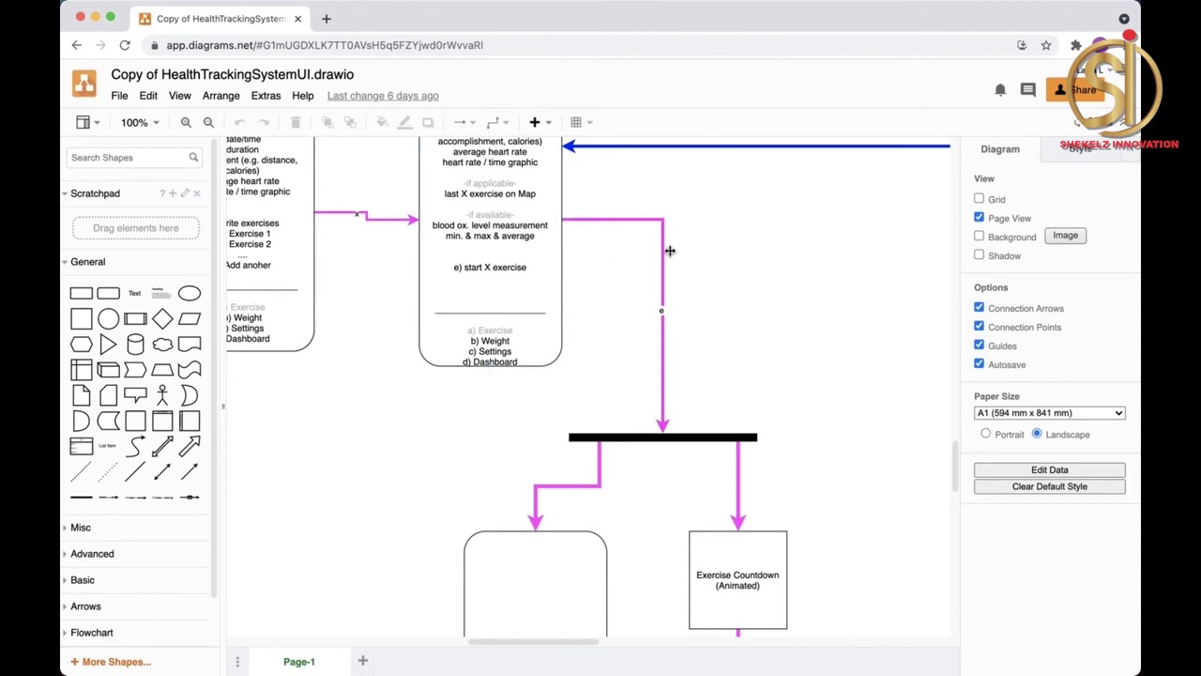
scroll(647, 474, down, 5)
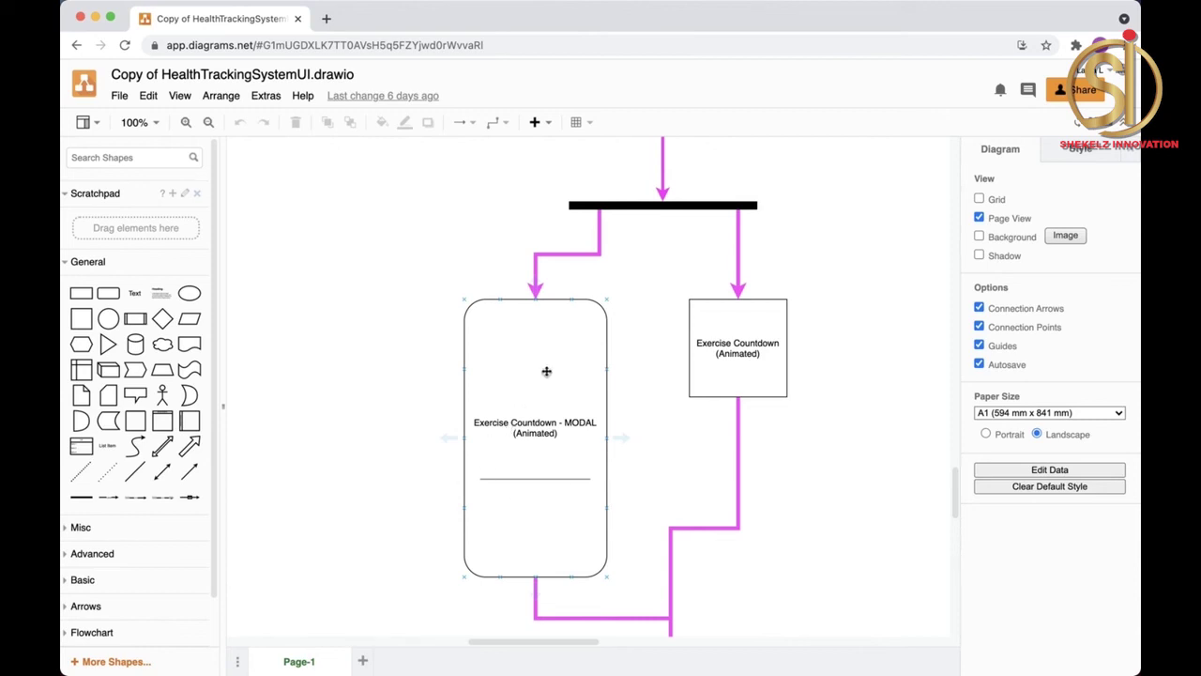
scroll(561, 498, down, 3)
scroll(561, 497, down, 1)
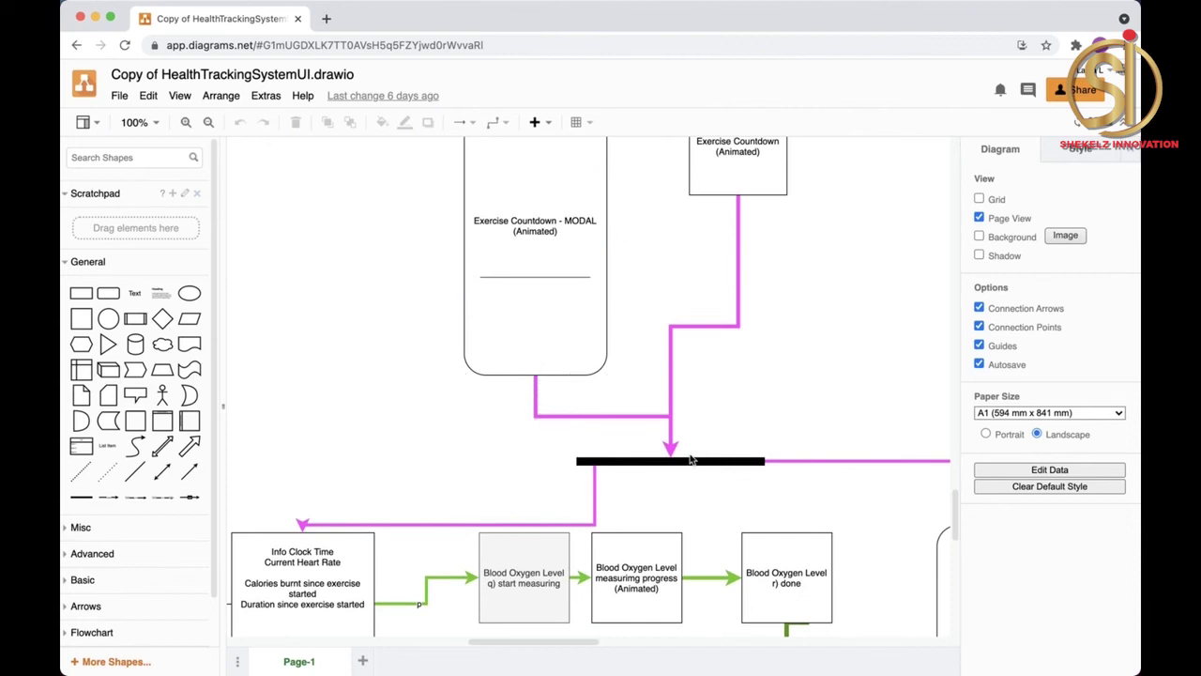
scroll(690, 458, down, 1)
scroll(690, 459, down, 1)
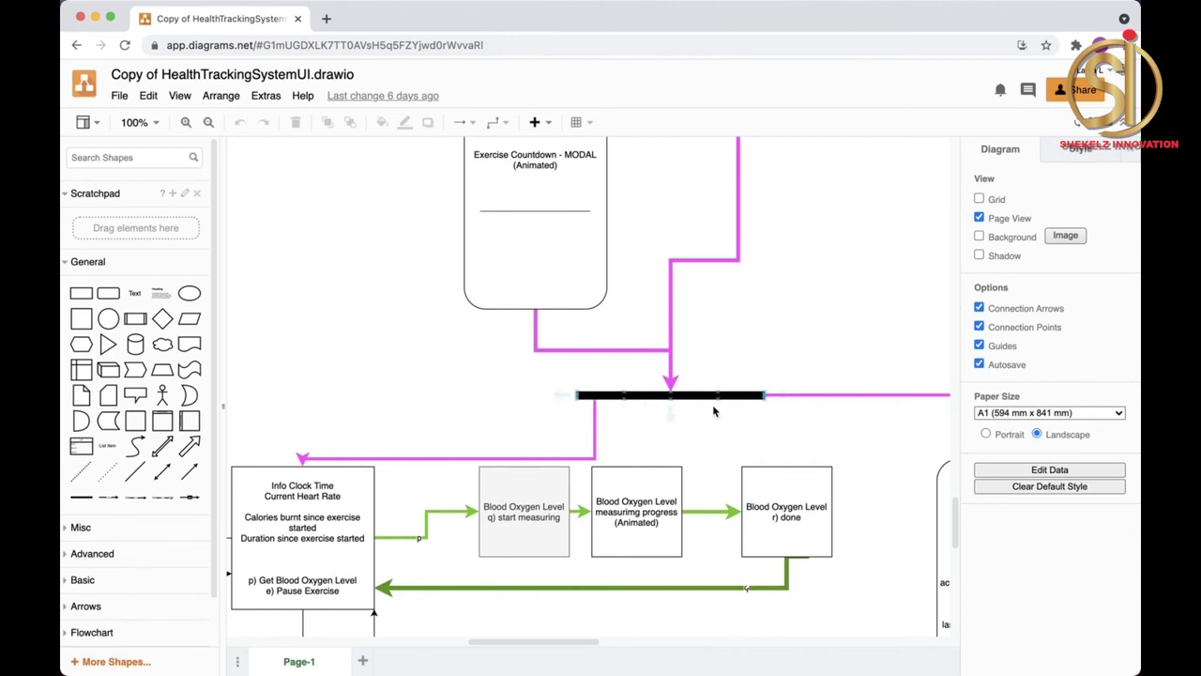
scroll(716, 410, up, 20)
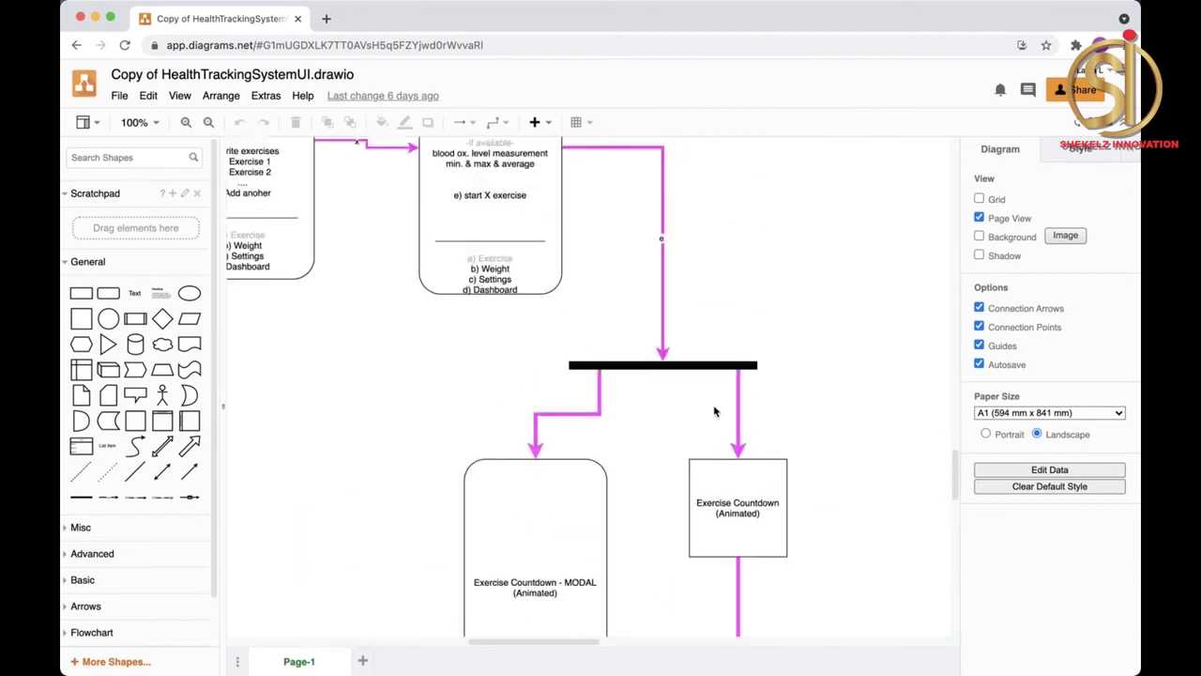
scroll(715, 410, right, 5)
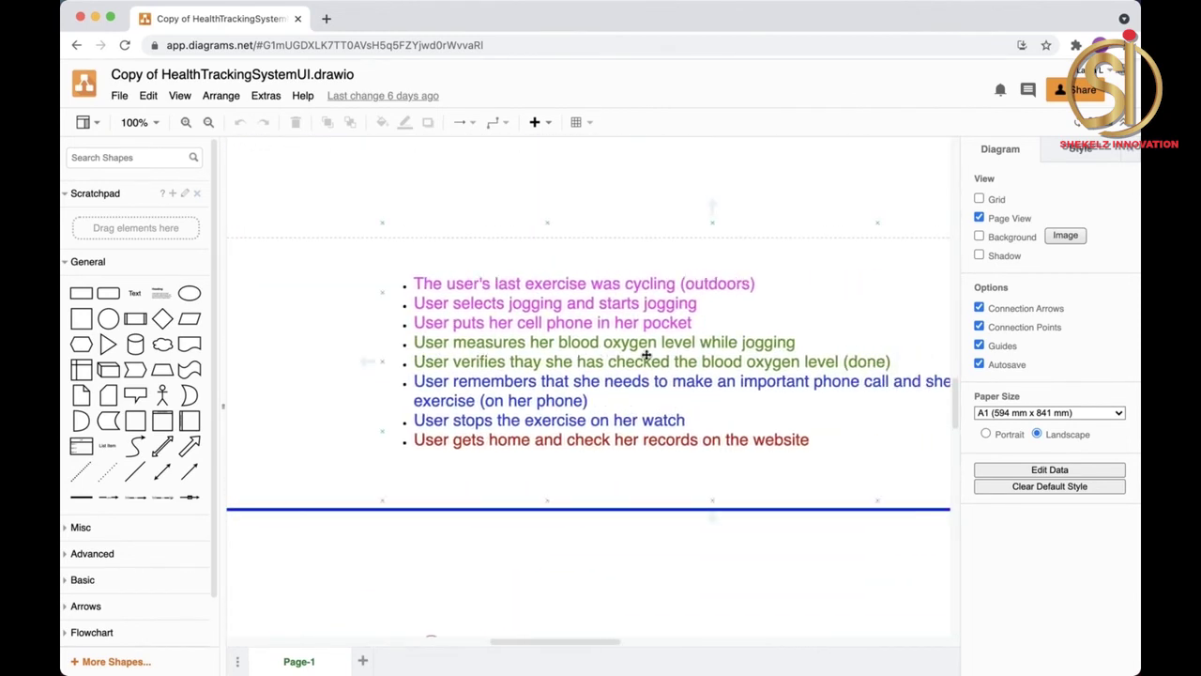
scroll(734, 371, down, 2)
scroll(735, 370, down, 10)
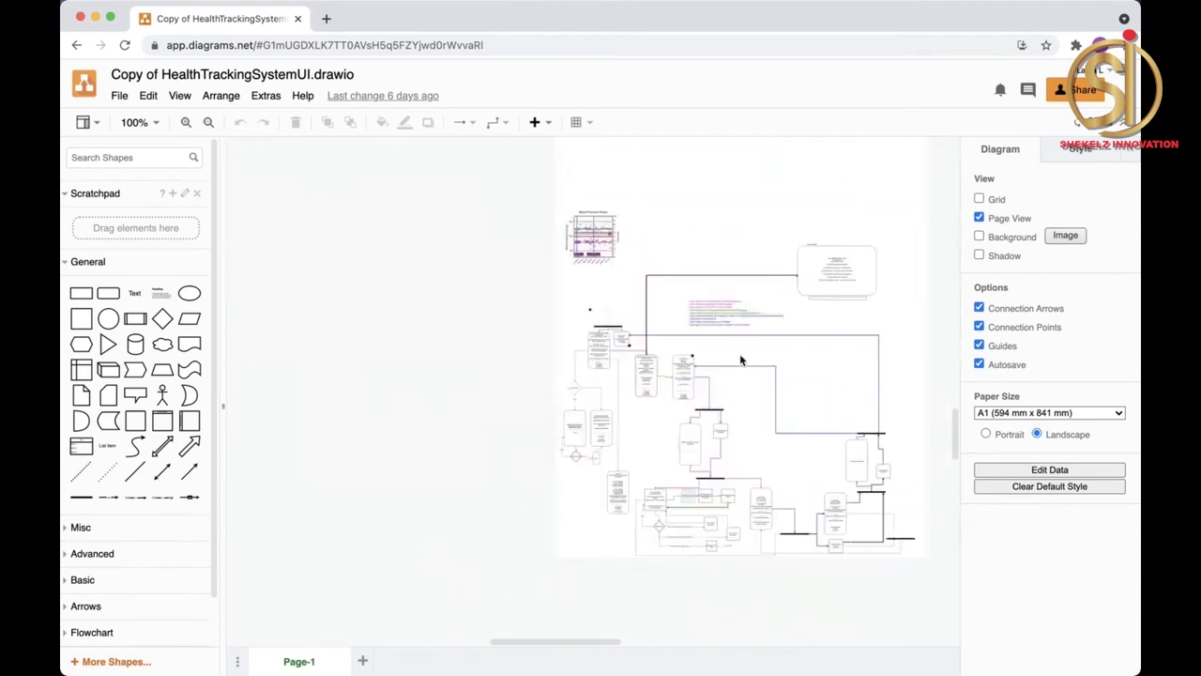
scroll(741, 361, up, 5)
scroll(740, 361, down, 2)
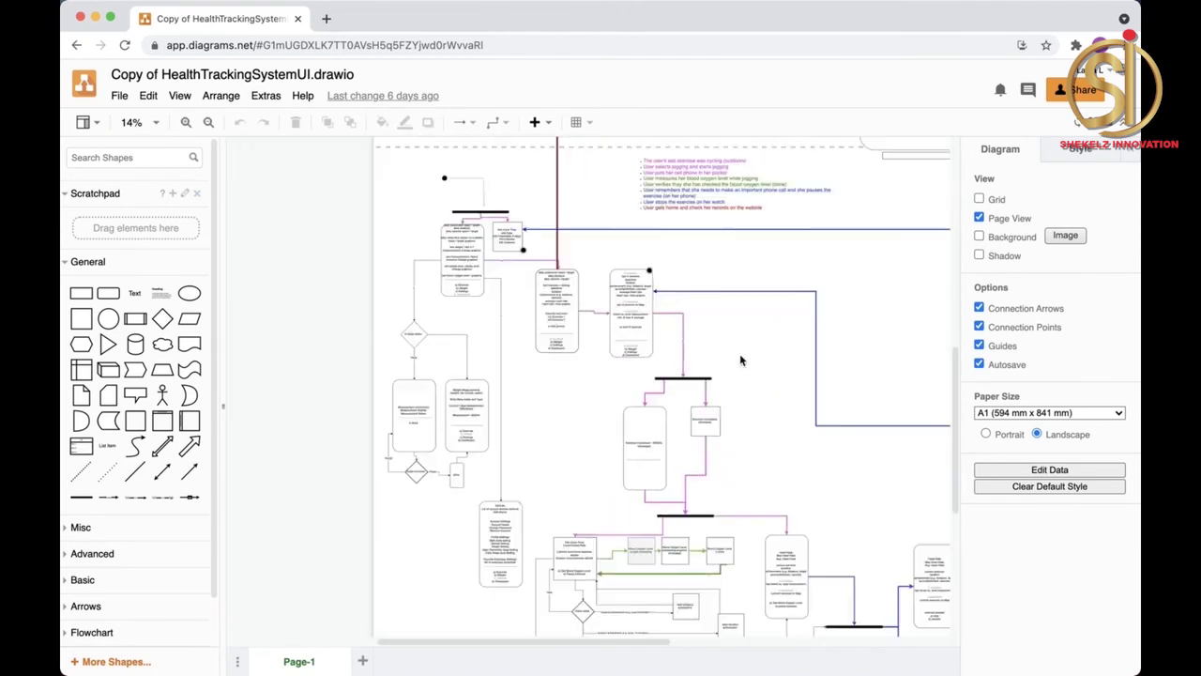
scroll(740, 360, up, 5)
scroll(741, 360, down, 1)
scroll(741, 360, up, 2)
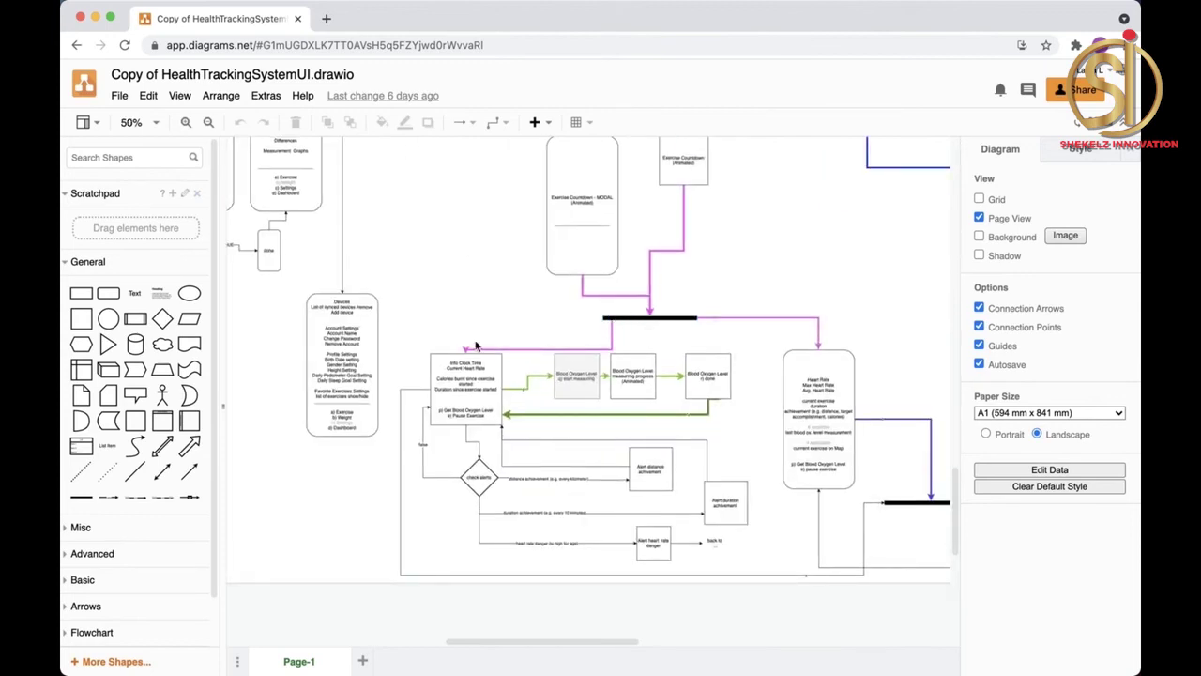
scroll(503, 350, up, 6)
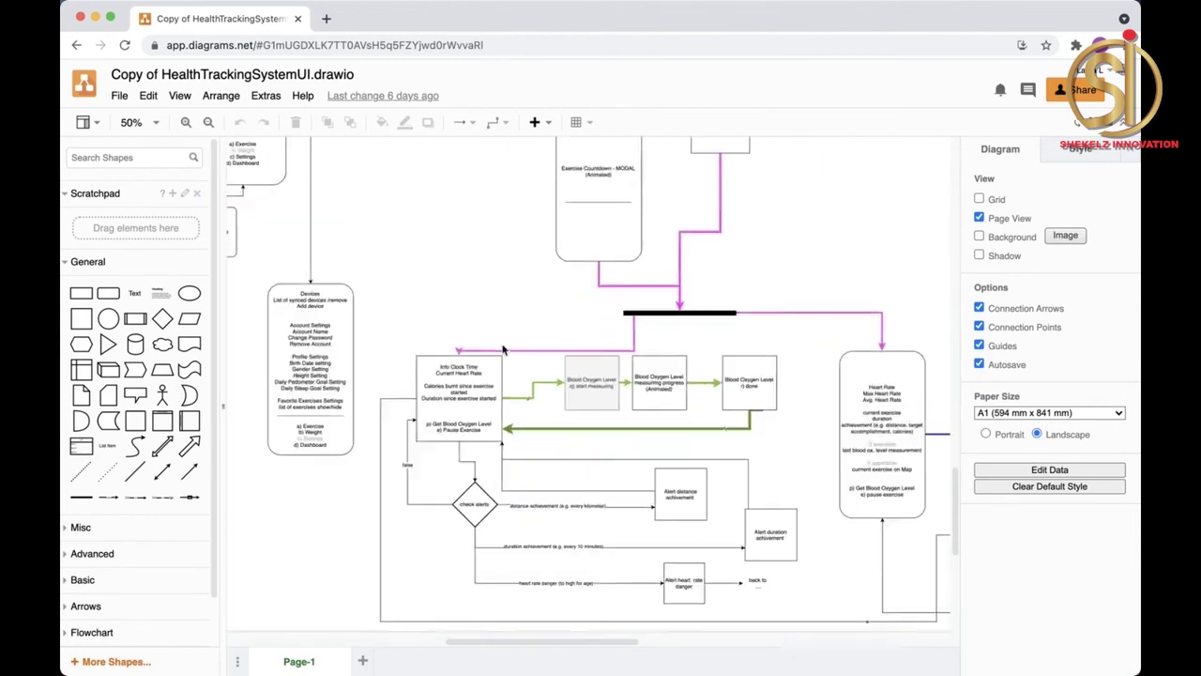
scroll(503, 351, down, 2)
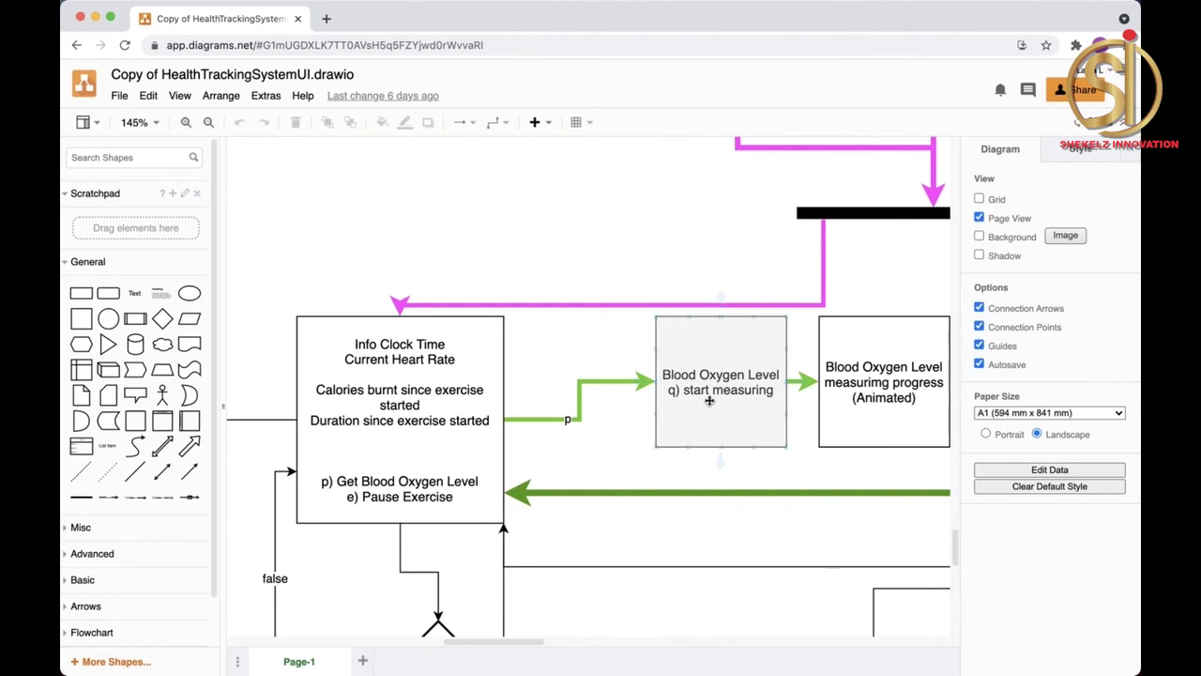
scroll(674, 405, right, 5)
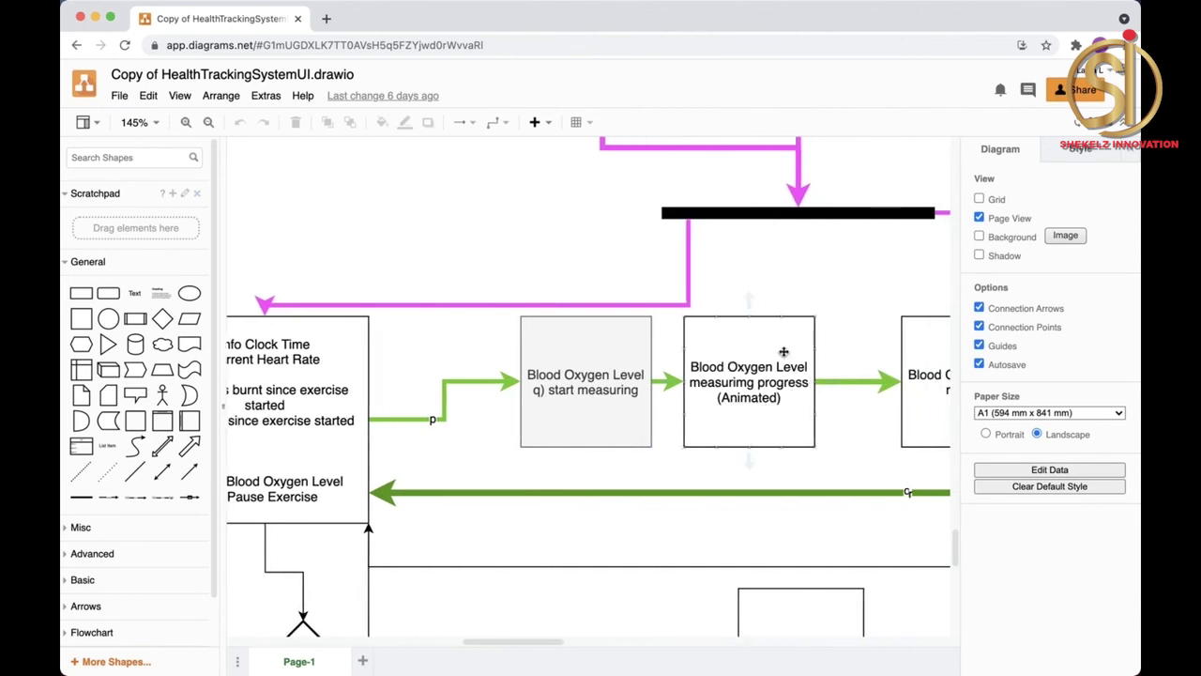
scroll(786, 366, right, 2)
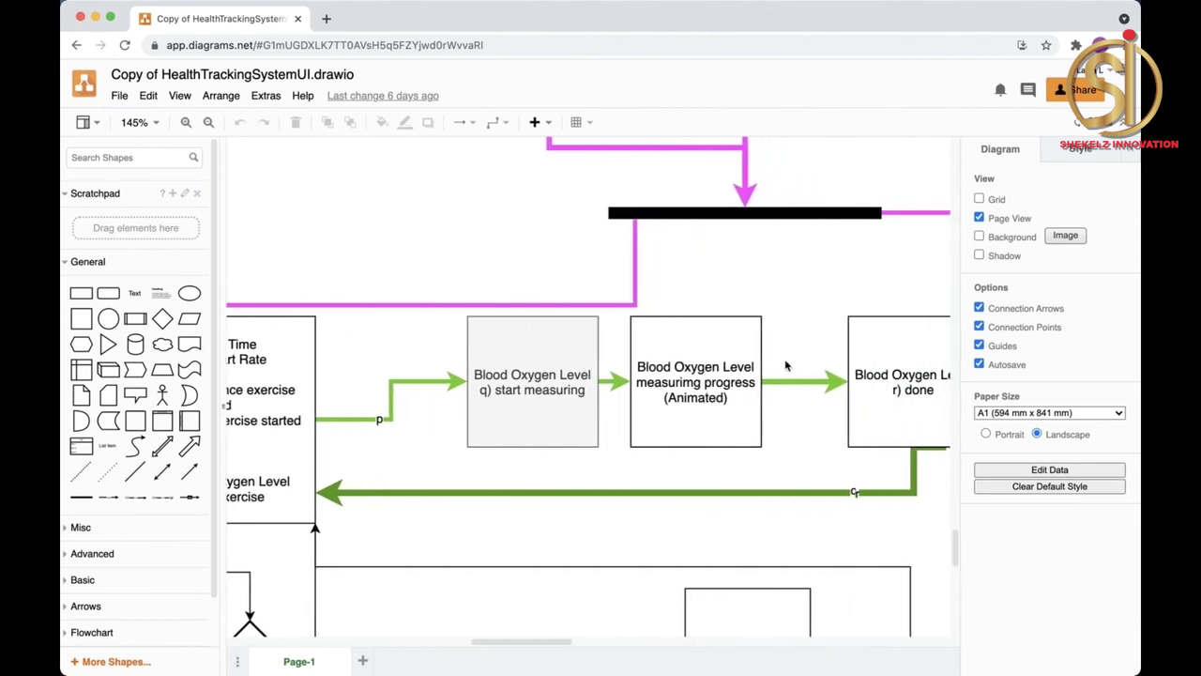
scroll(695, 405, right, 5)
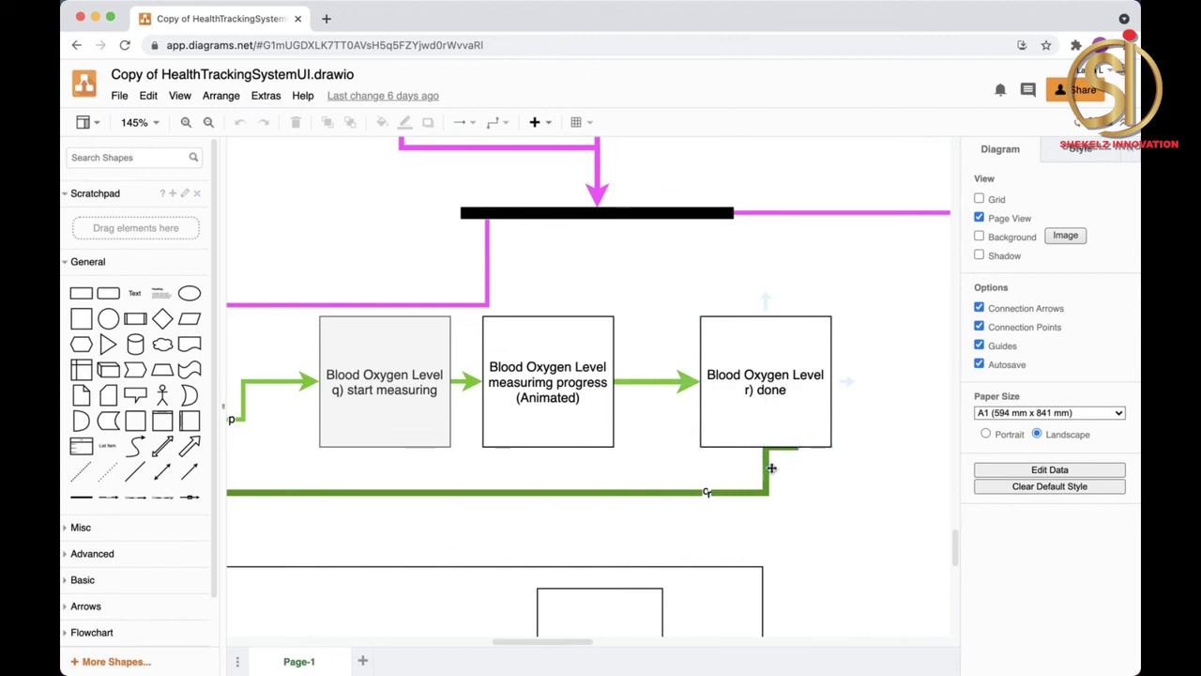
scroll(557, 487, left, 15)
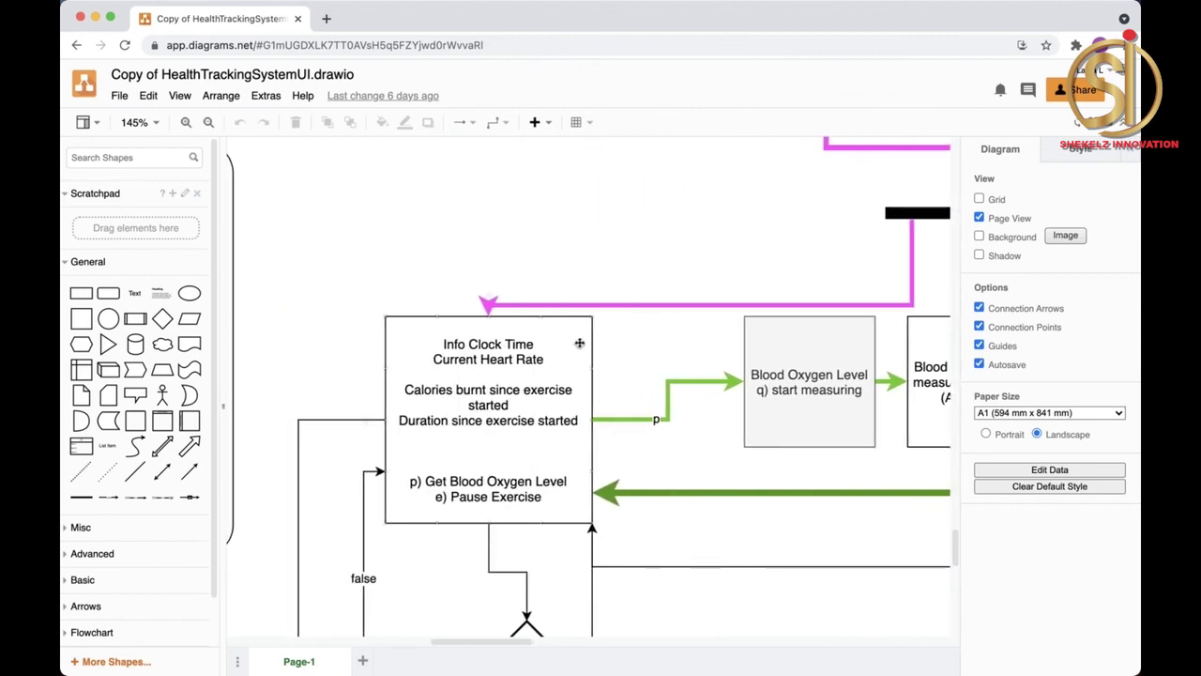
click(432, 486)
double_click(451, 486)
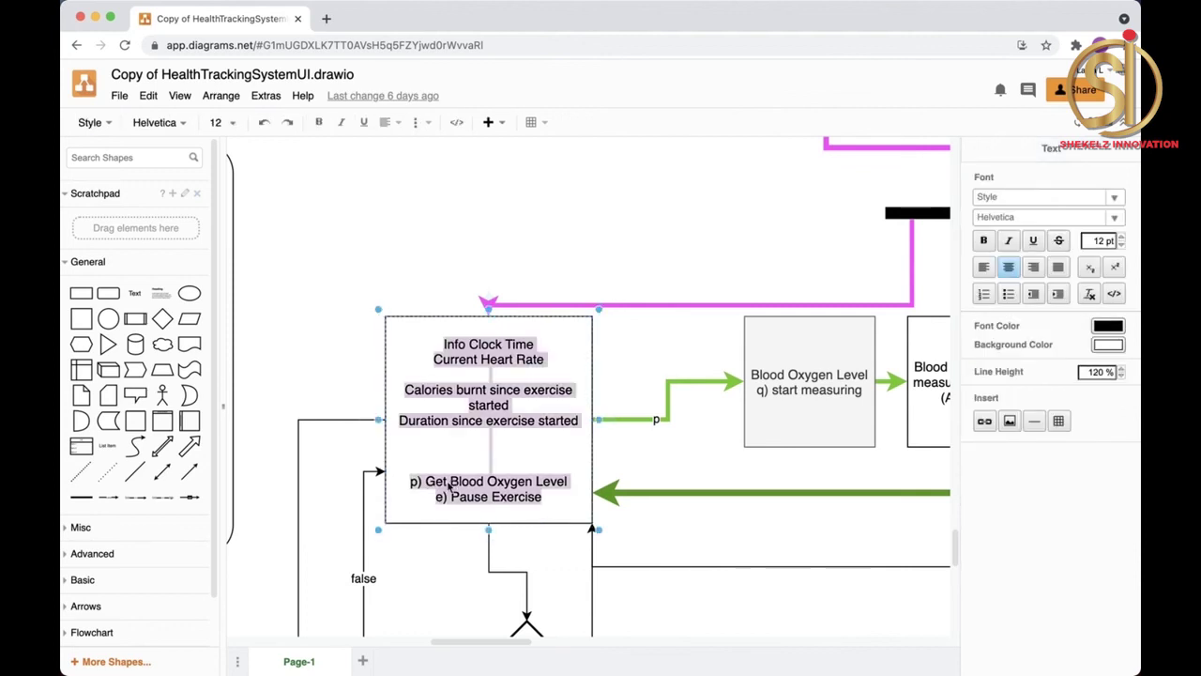
click(451, 486)
triple_click(451, 486)
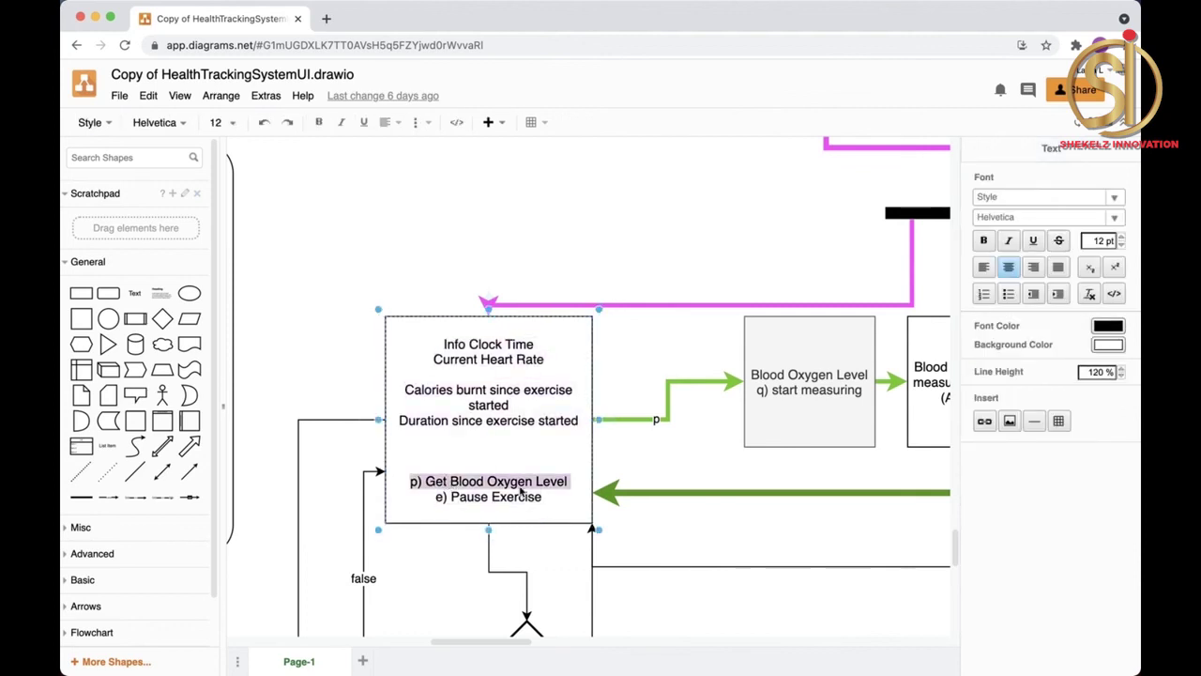
click(485, 460)
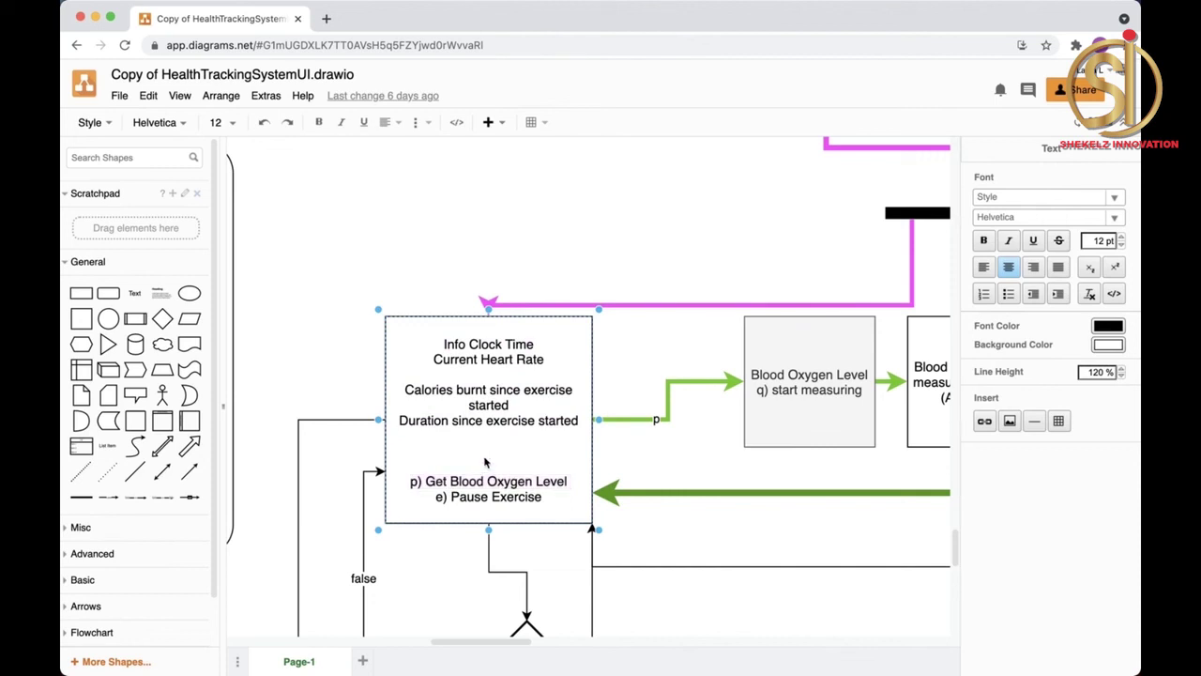
click(714, 335)
scroll(713, 335, down, 12)
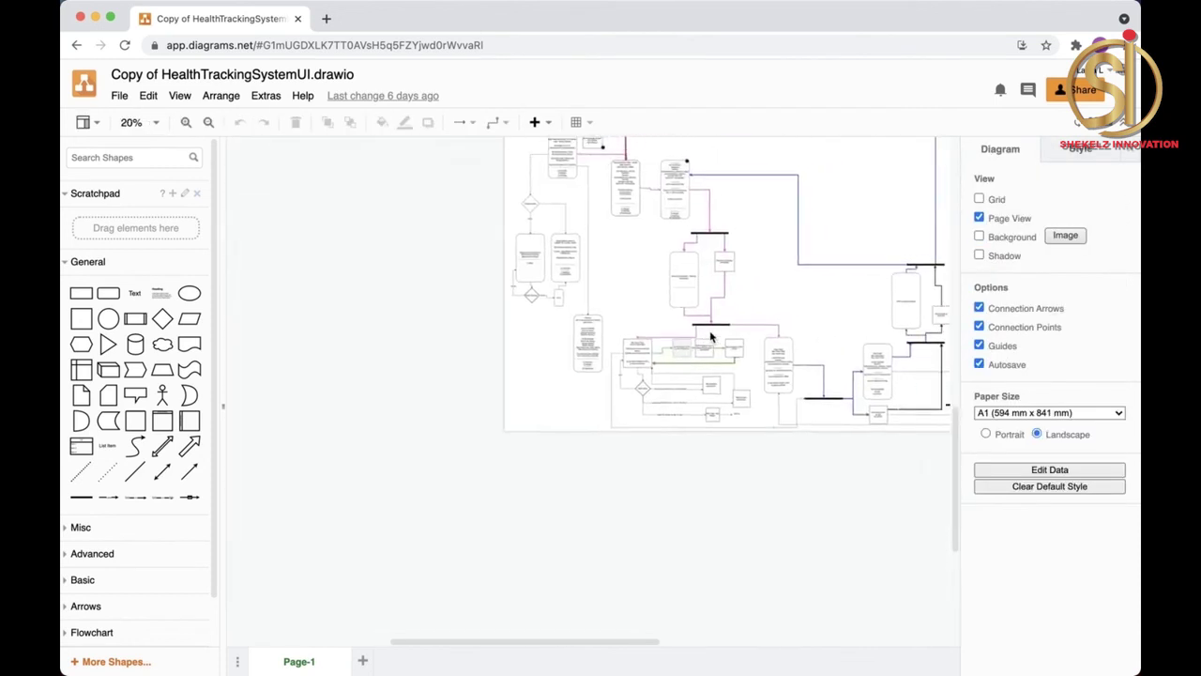
scroll(713, 335, up, 14)
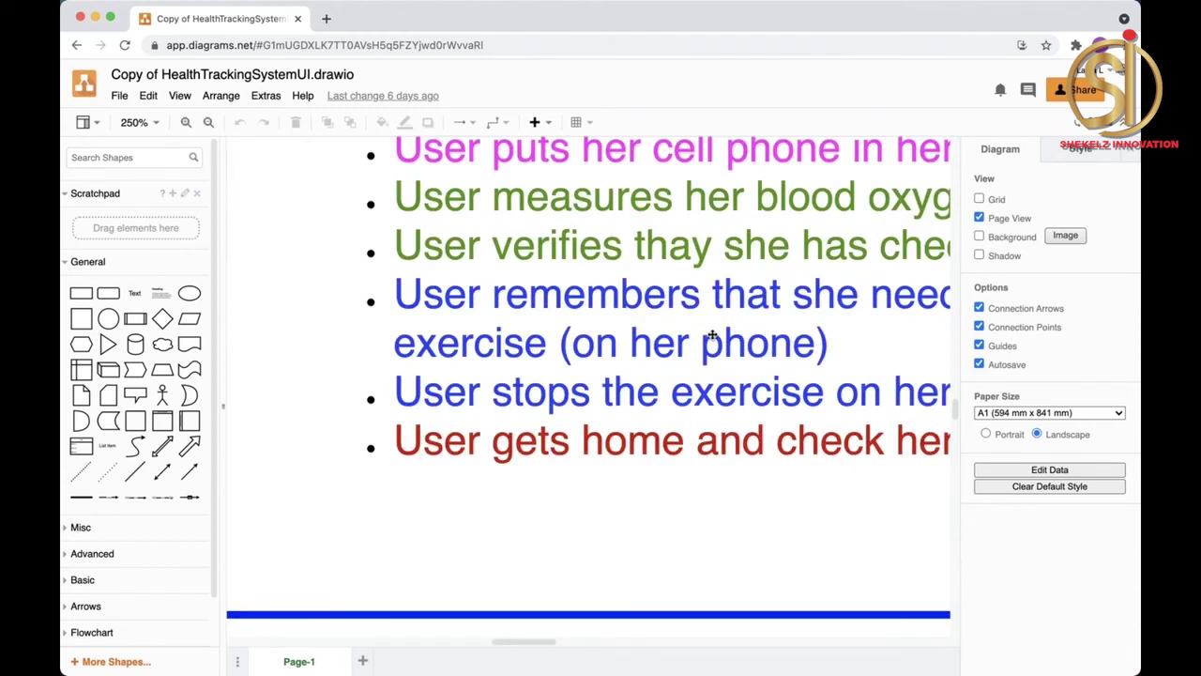
scroll(713, 335, right, 5)
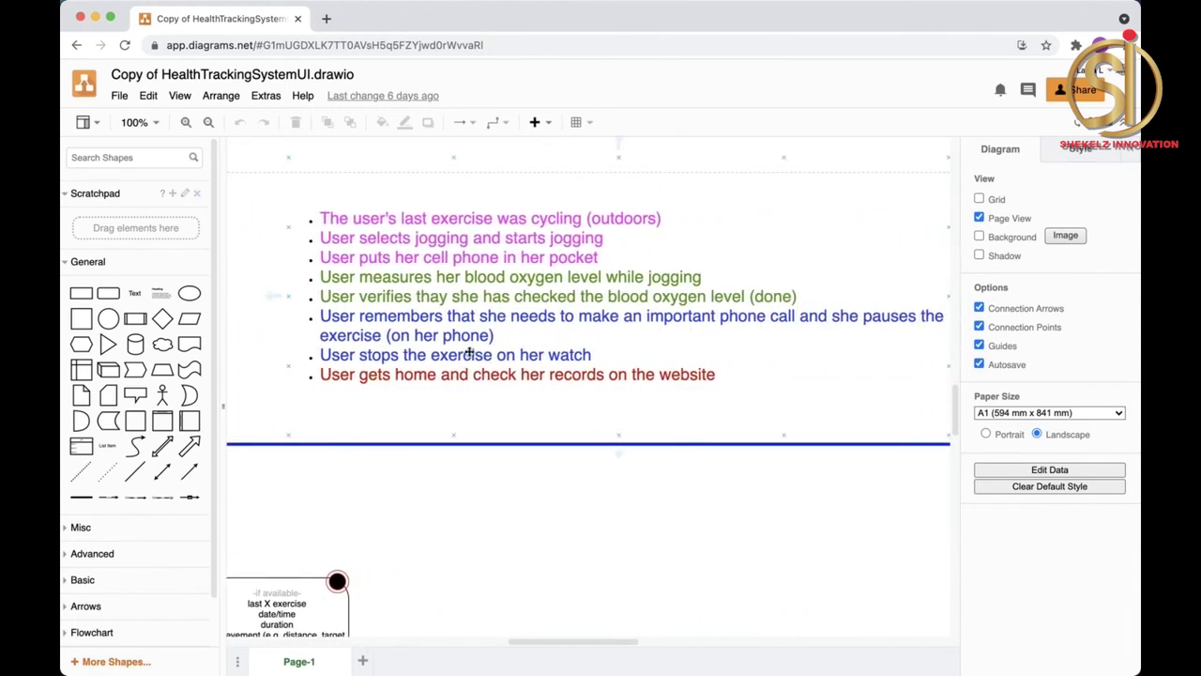
scroll(714, 335, right, 2)
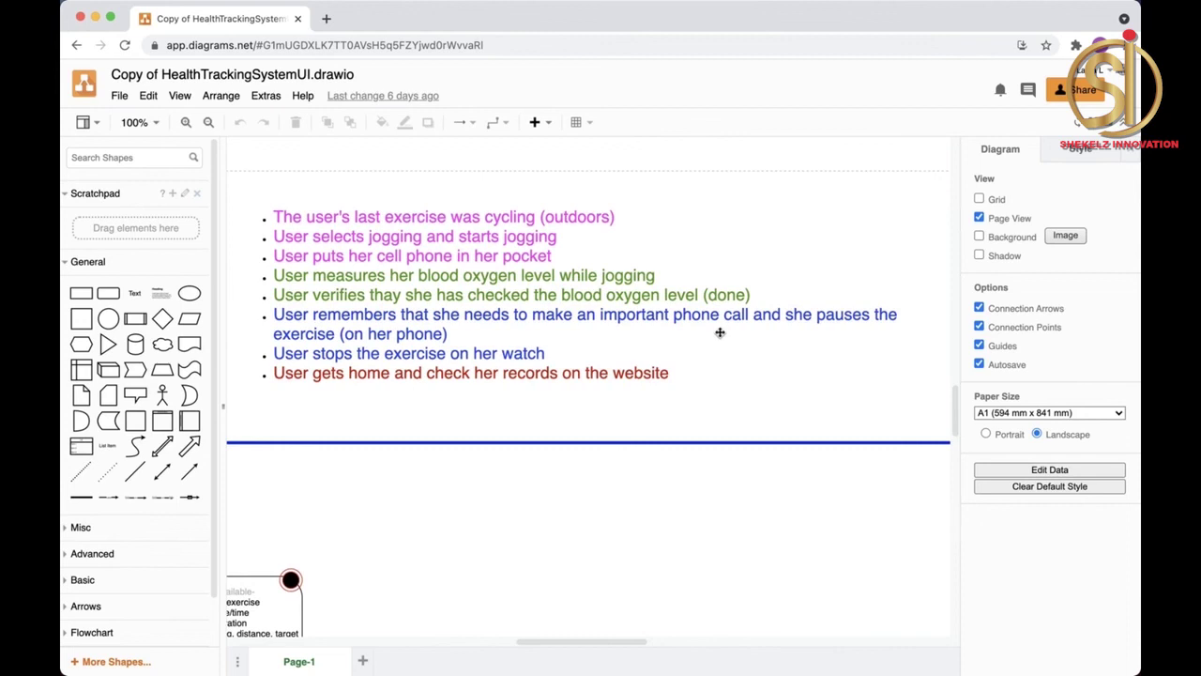
scroll(504, 384, down, 8)
scroll(504, 384, down, 3)
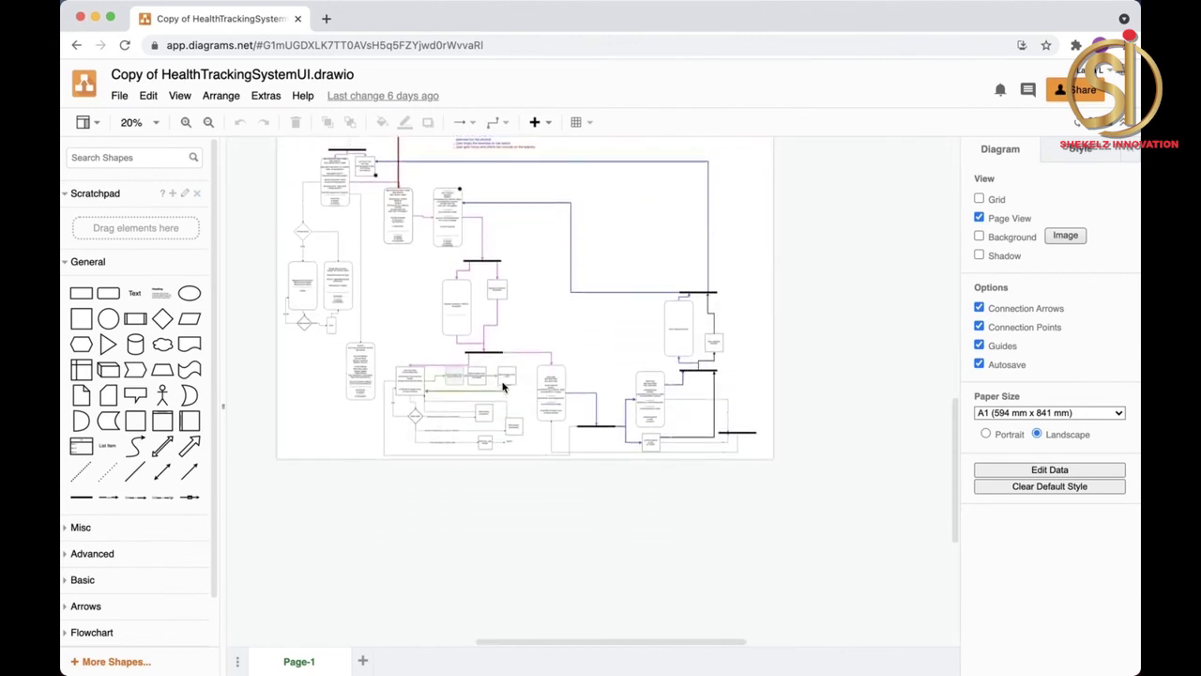
scroll(504, 384, up, 5)
scroll(515, 376, down, 1)
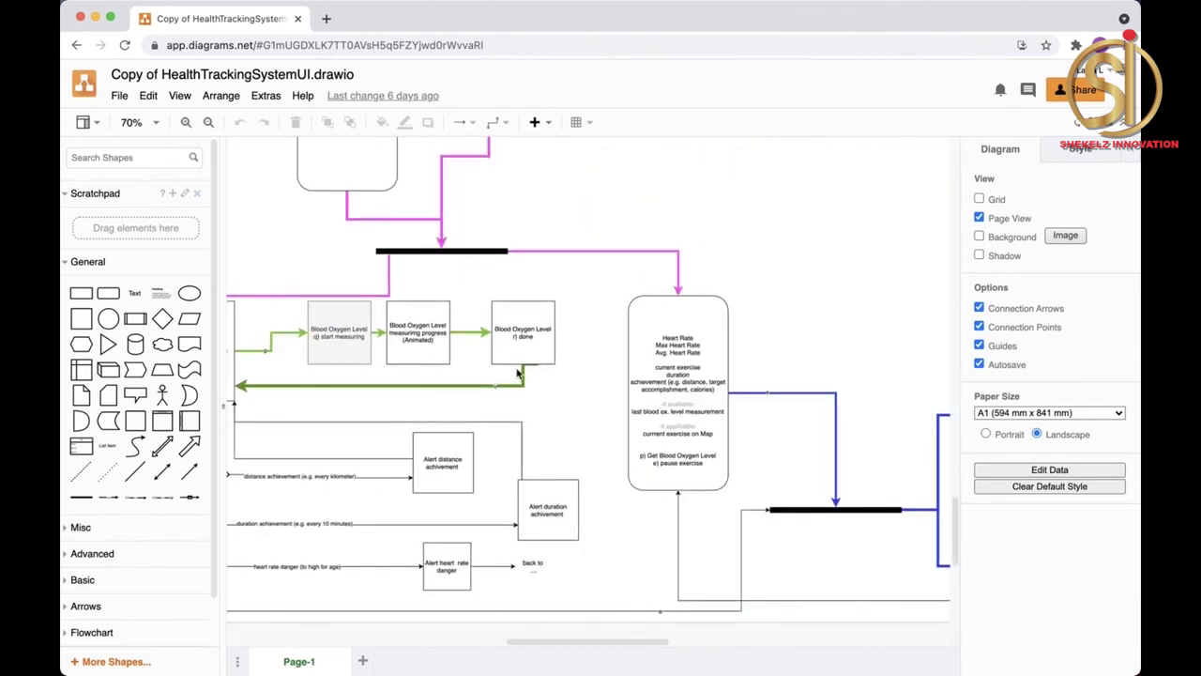
scroll(518, 374, right, 2)
scroll(532, 369, down, 1)
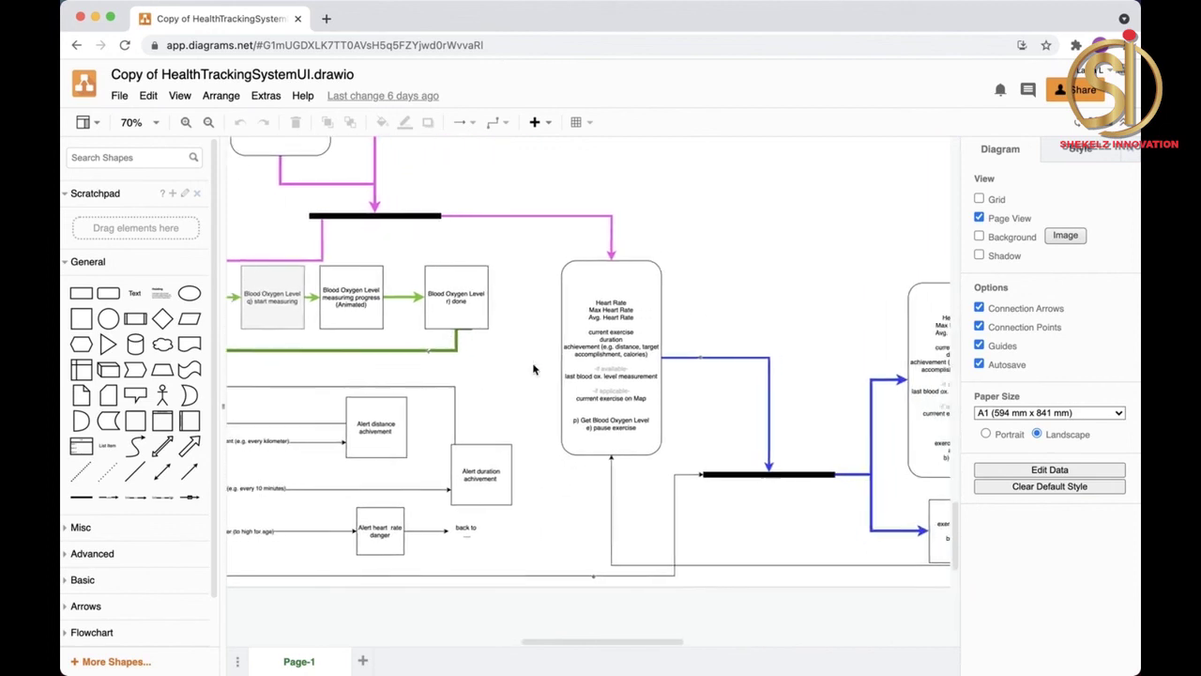
scroll(533, 369, right, 2)
scroll(522, 324, up, 4)
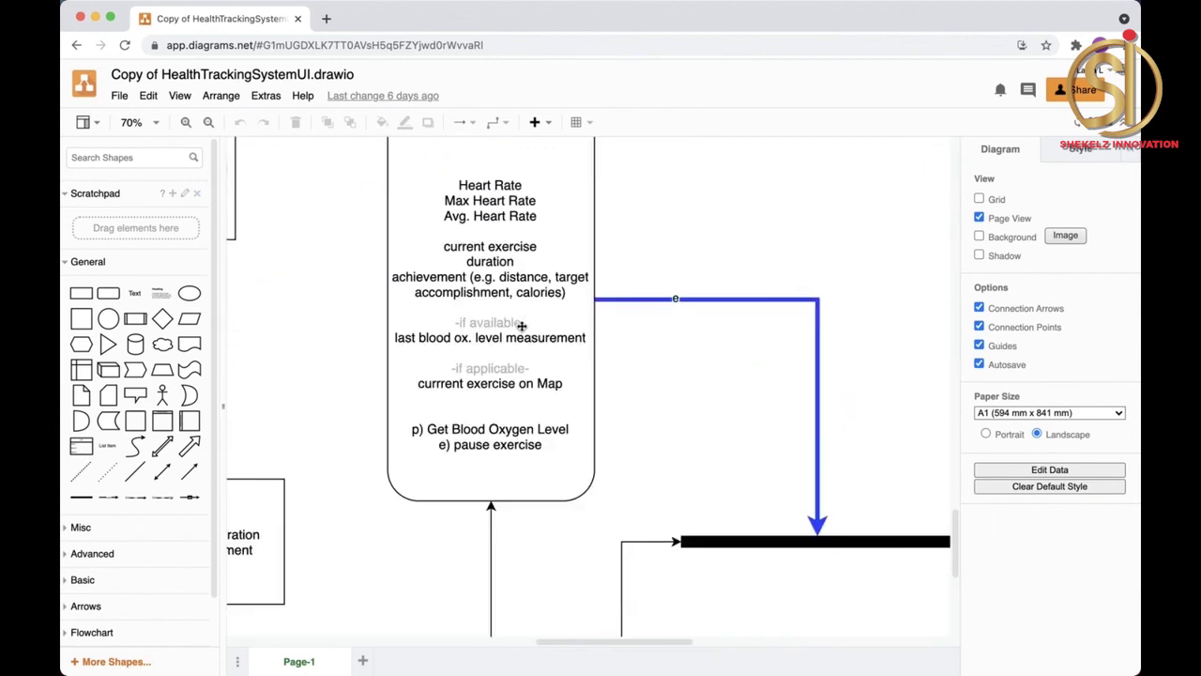
scroll(667, 343, right, 2)
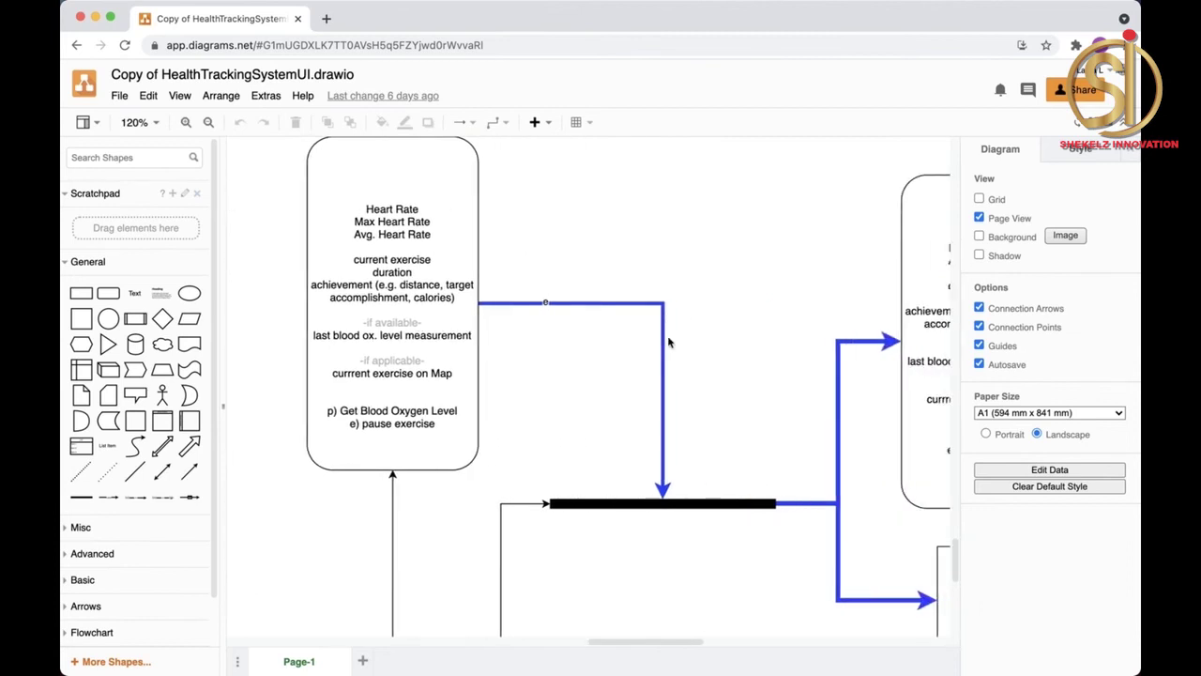
scroll(670, 343, right, 4)
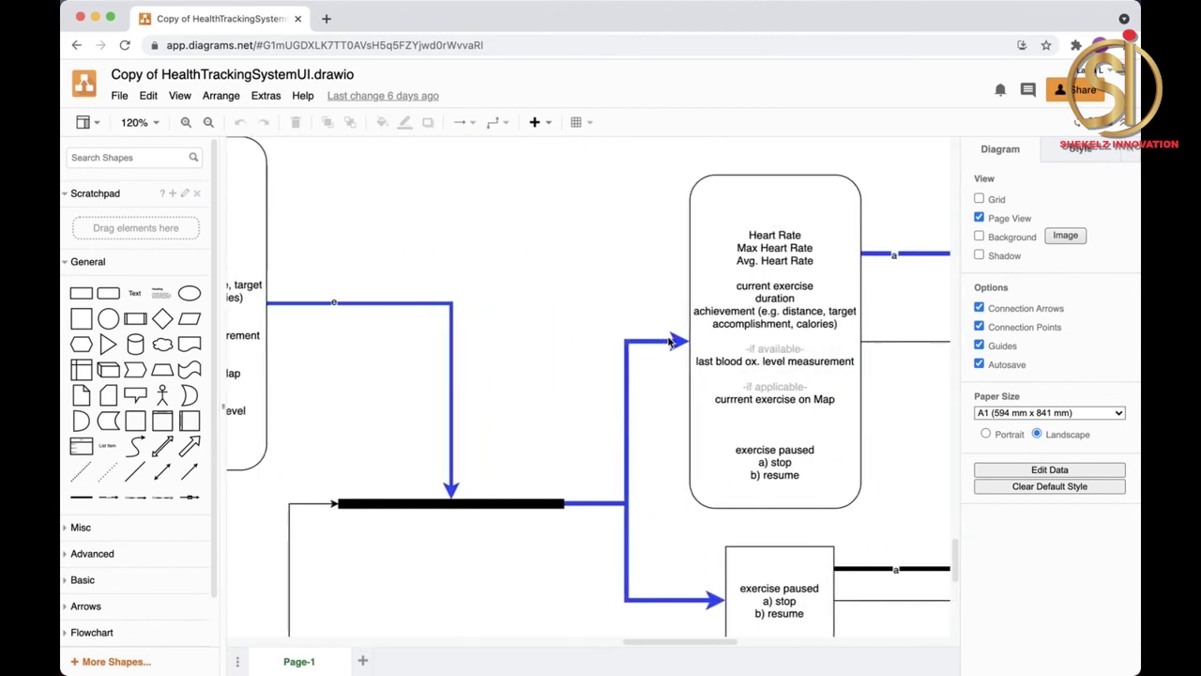
scroll(669, 343, left, 3)
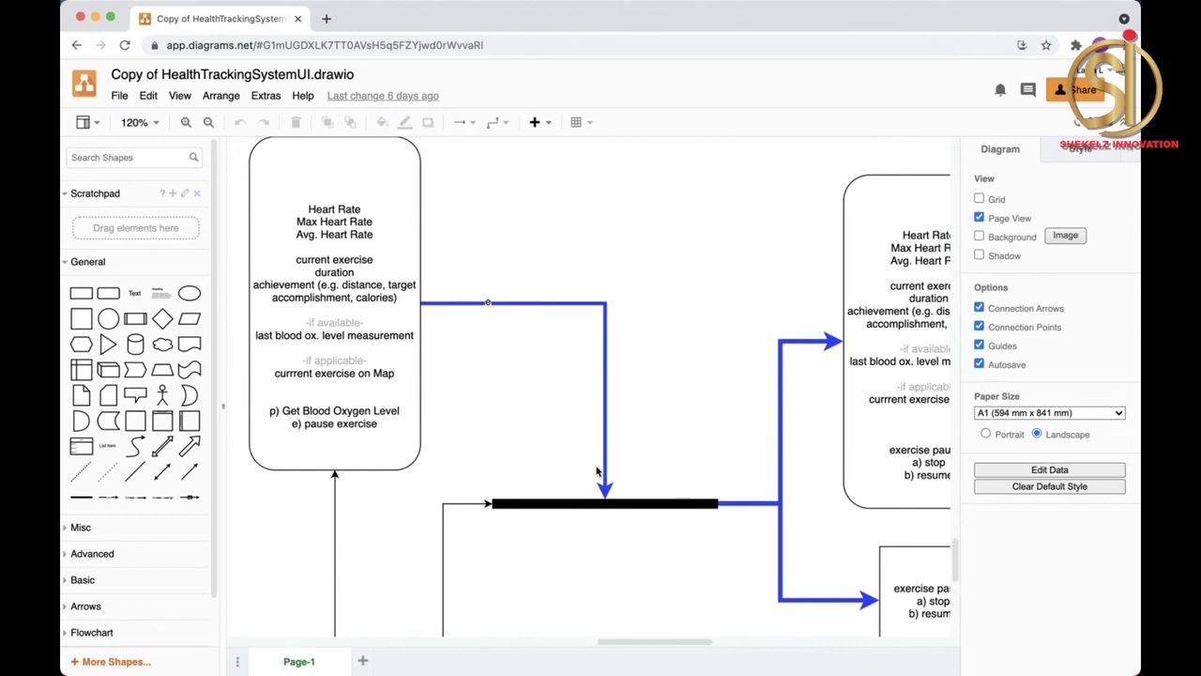
scroll(632, 514, right, 2)
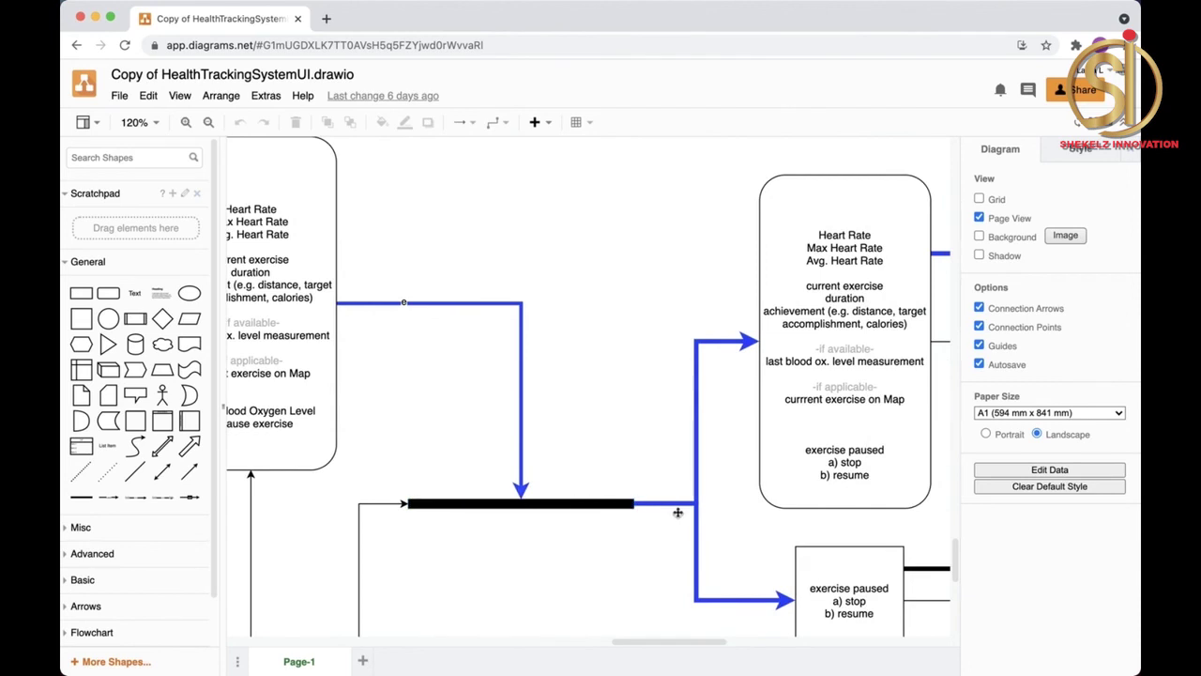
scroll(677, 512, right, 2)
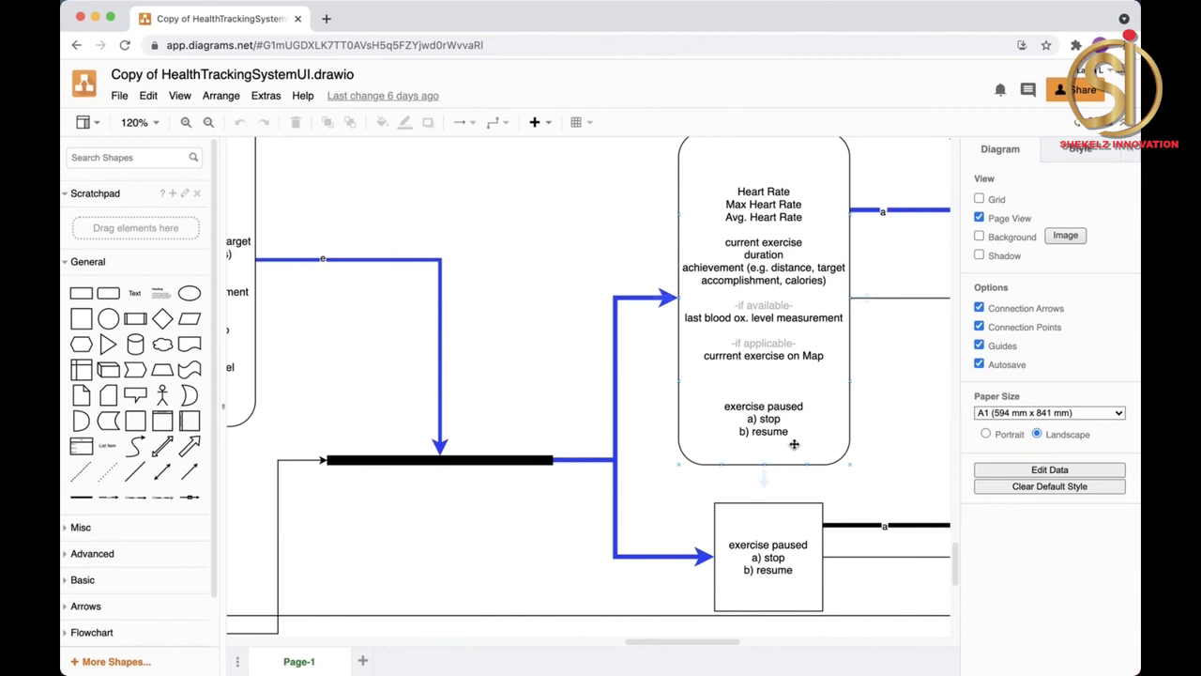
scroll(794, 444, down, 10)
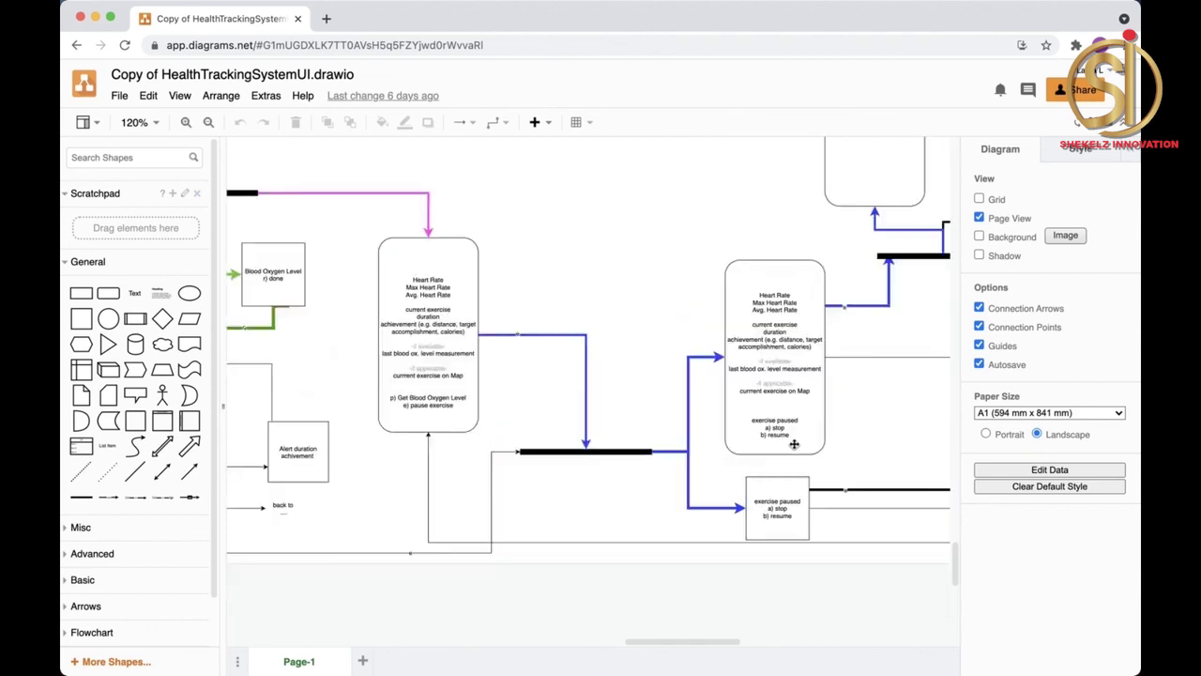
scroll(637, 340, left, 3)
scroll(636, 340, up, 2)
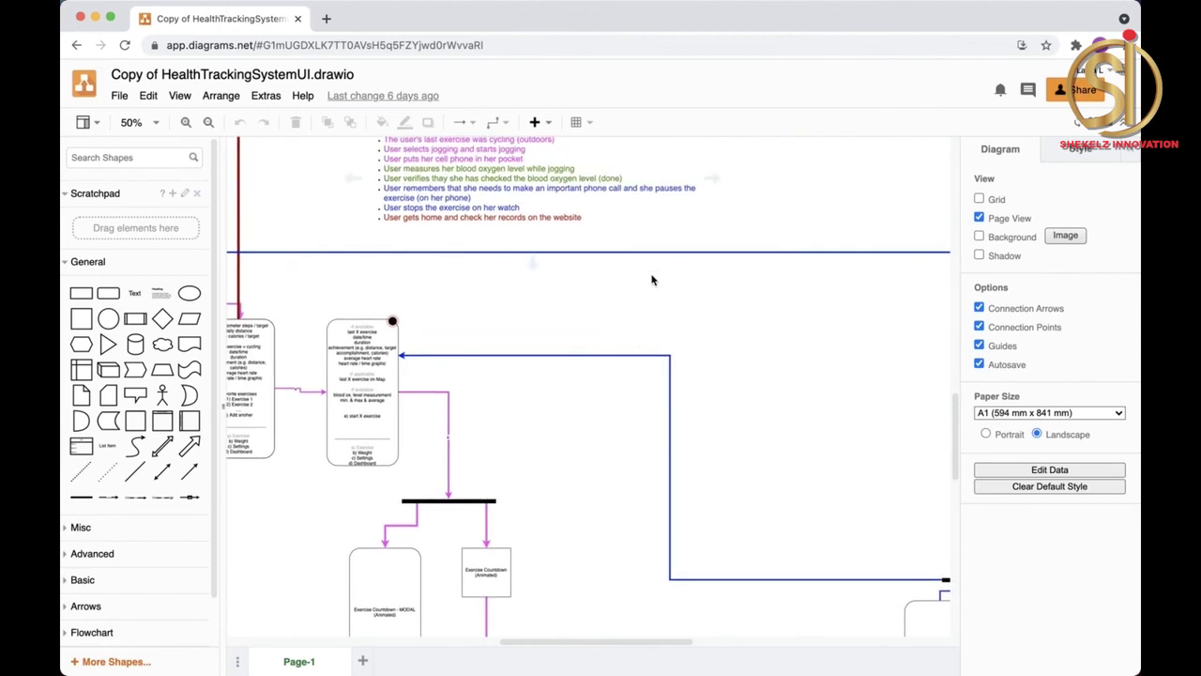
scroll(653, 280, right, 3)
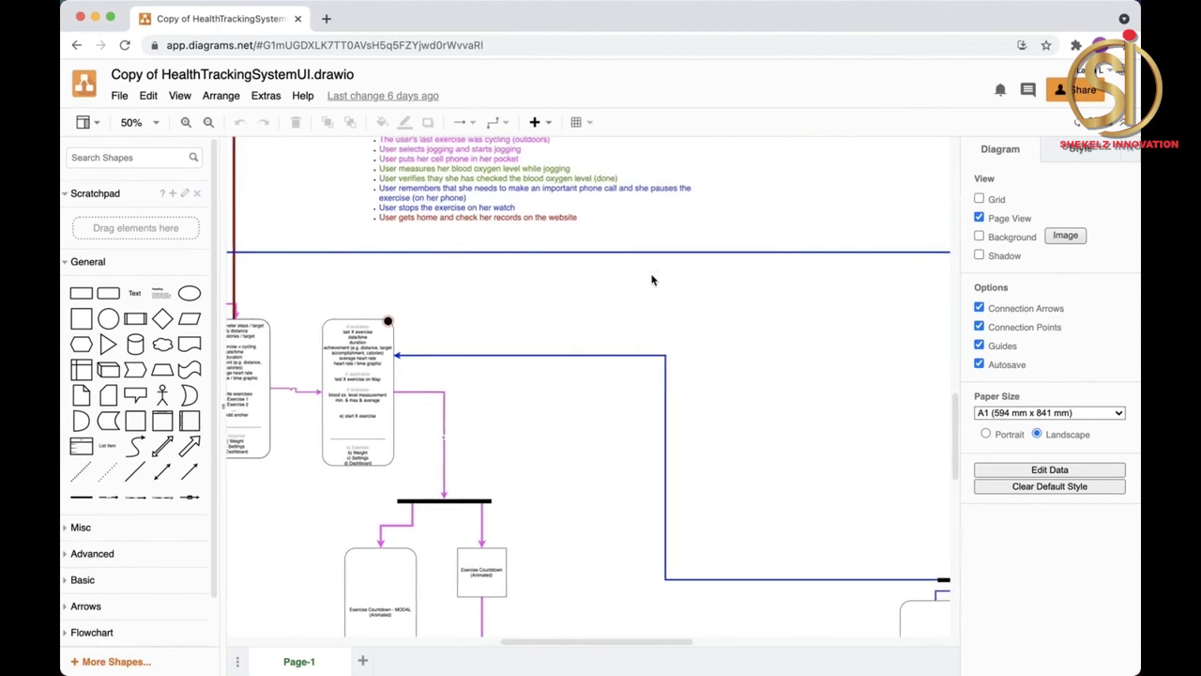
double_click(384, 214)
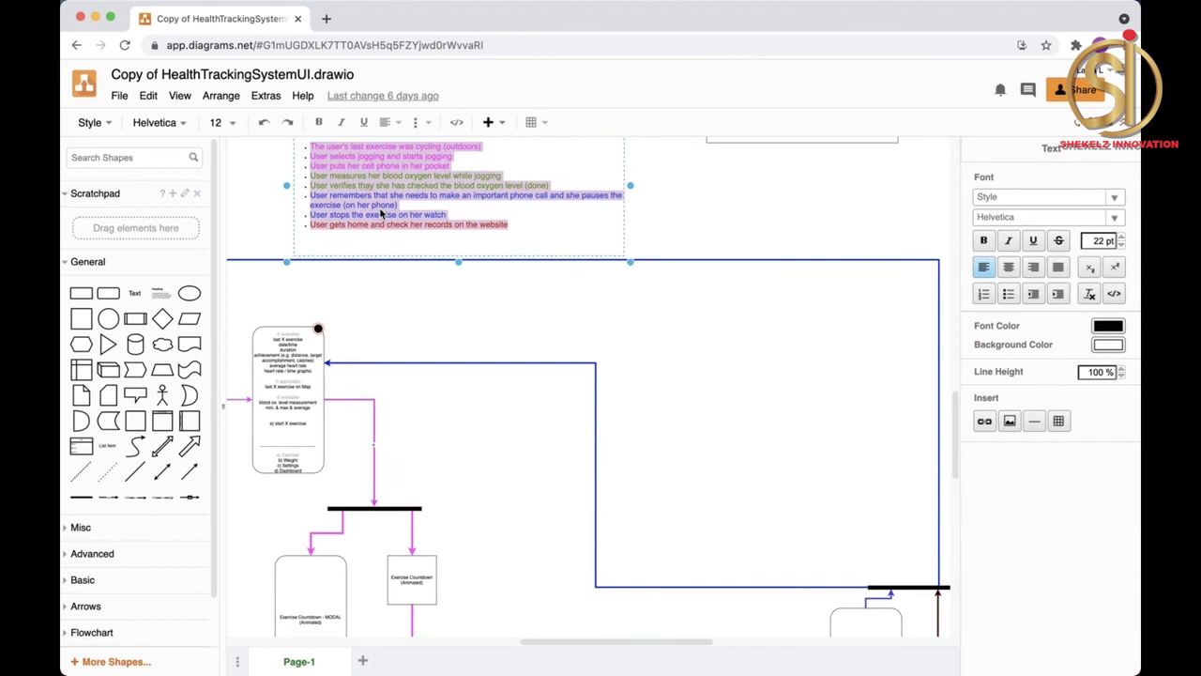
scroll(616, 430, down, 10)
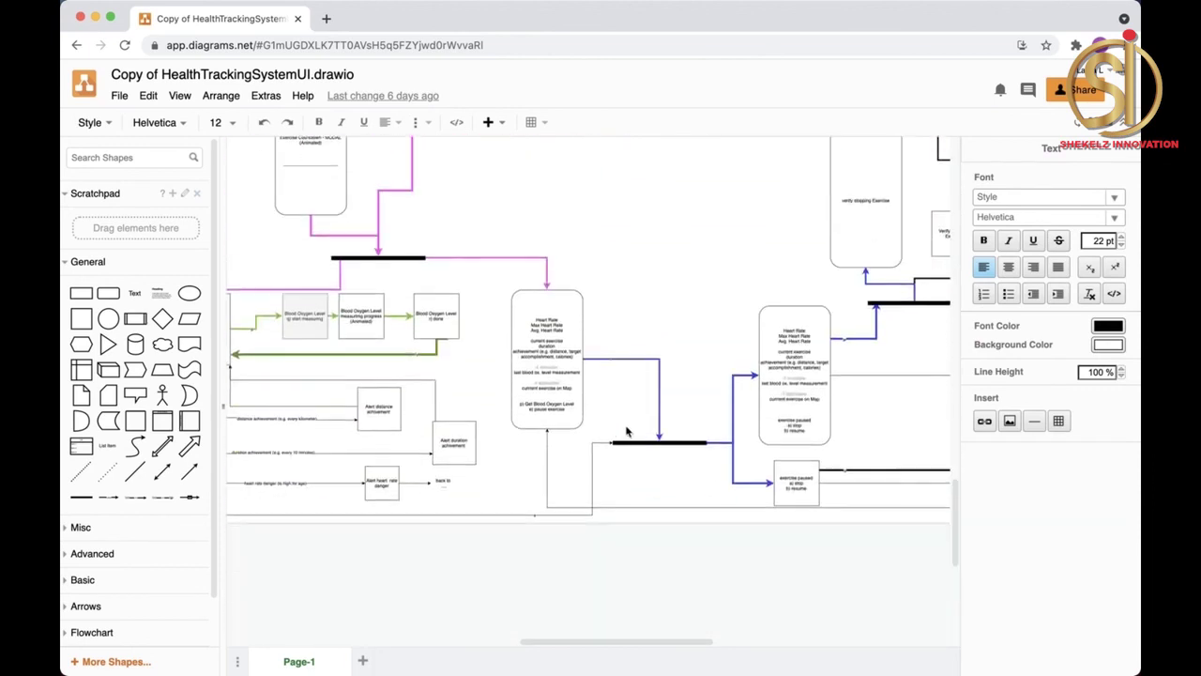
click(627, 431)
ctrl+scroll(627, 432, up, 8)
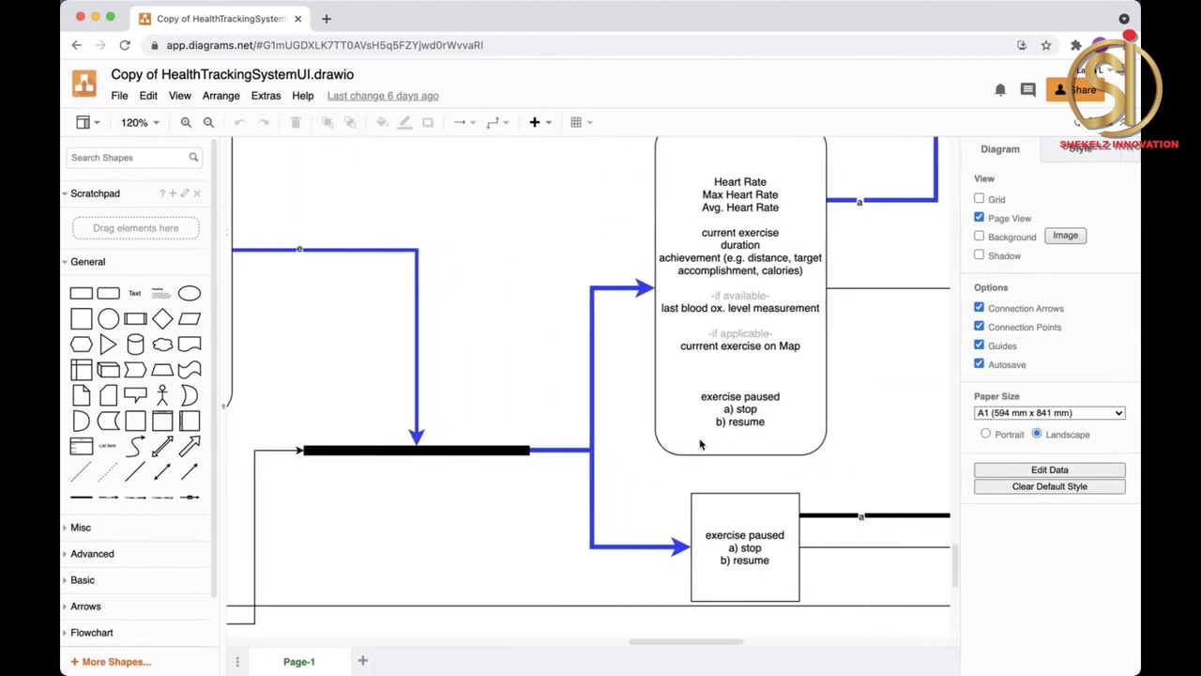
scroll(699, 444, right, 1)
scroll(866, 276, right, 3)
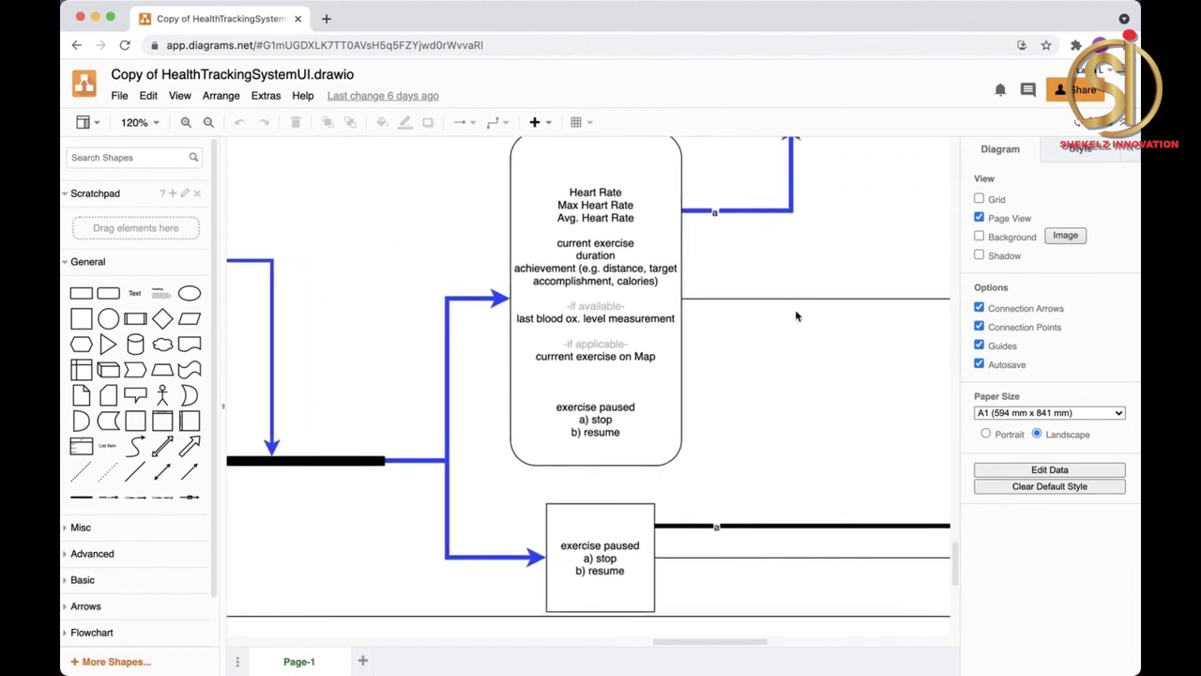
scroll(796, 315, up, 10)
scroll(796, 315, right, 5)
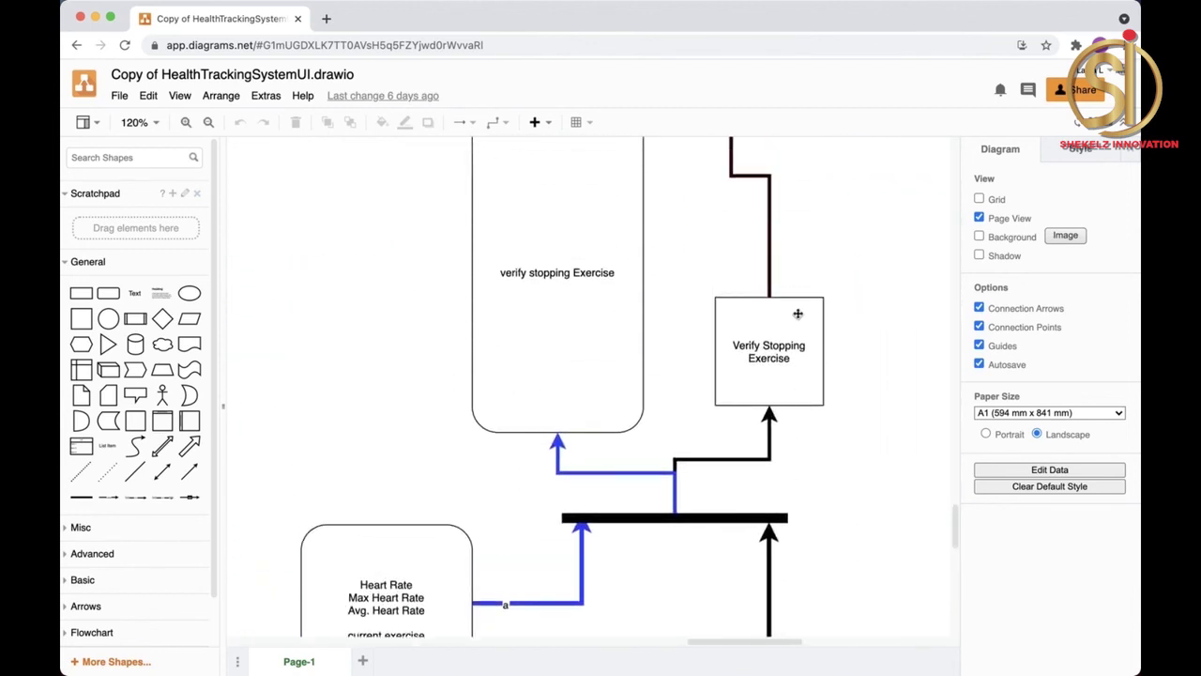
scroll(798, 314, up, 2)
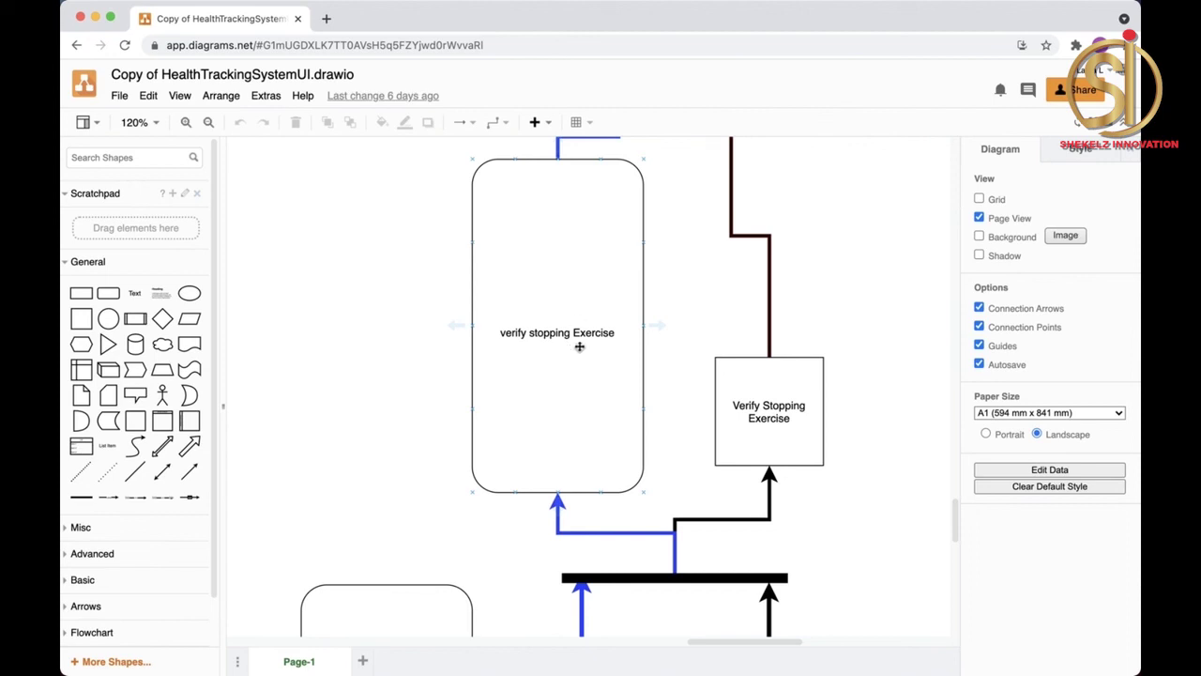
scroll(579, 346, down, 8)
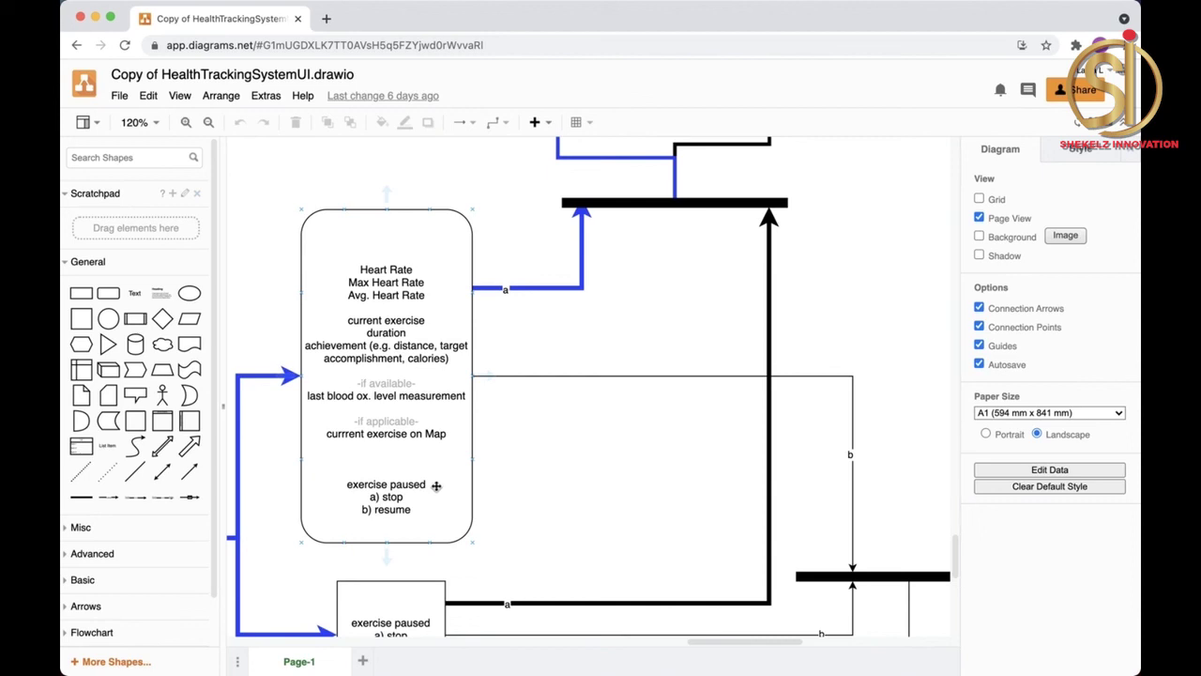
scroll(437, 485, up, 6)
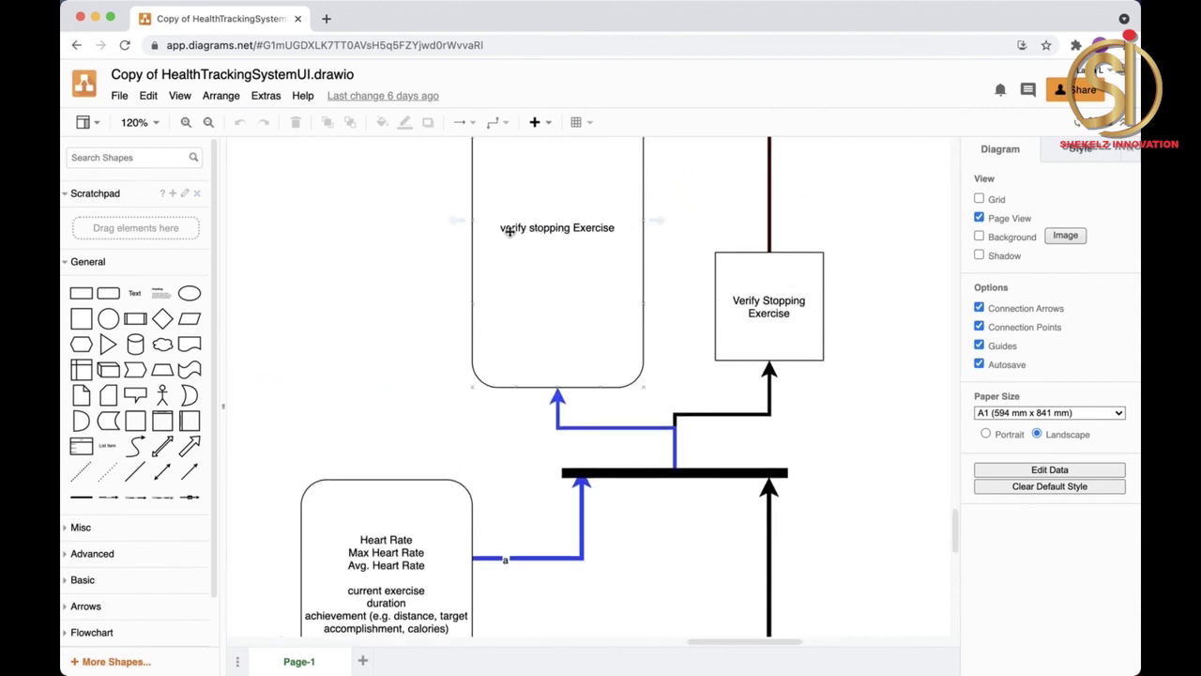
scroll(695, 250, up, 4)
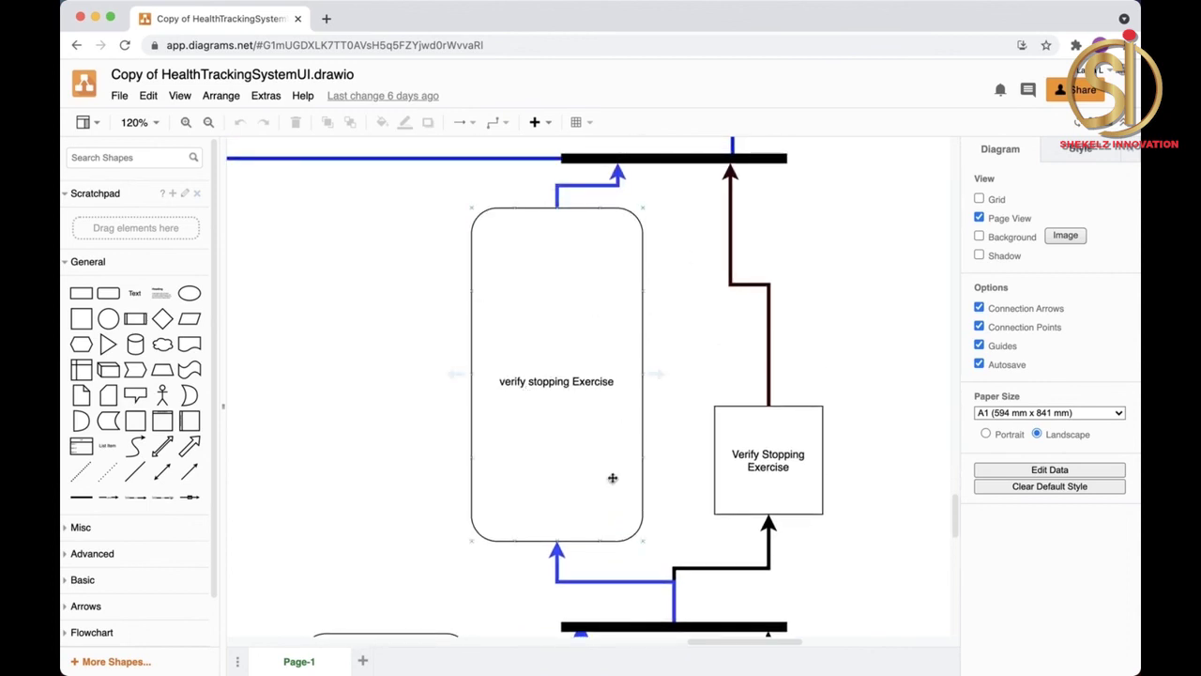
scroll(641, 317, up, 3)
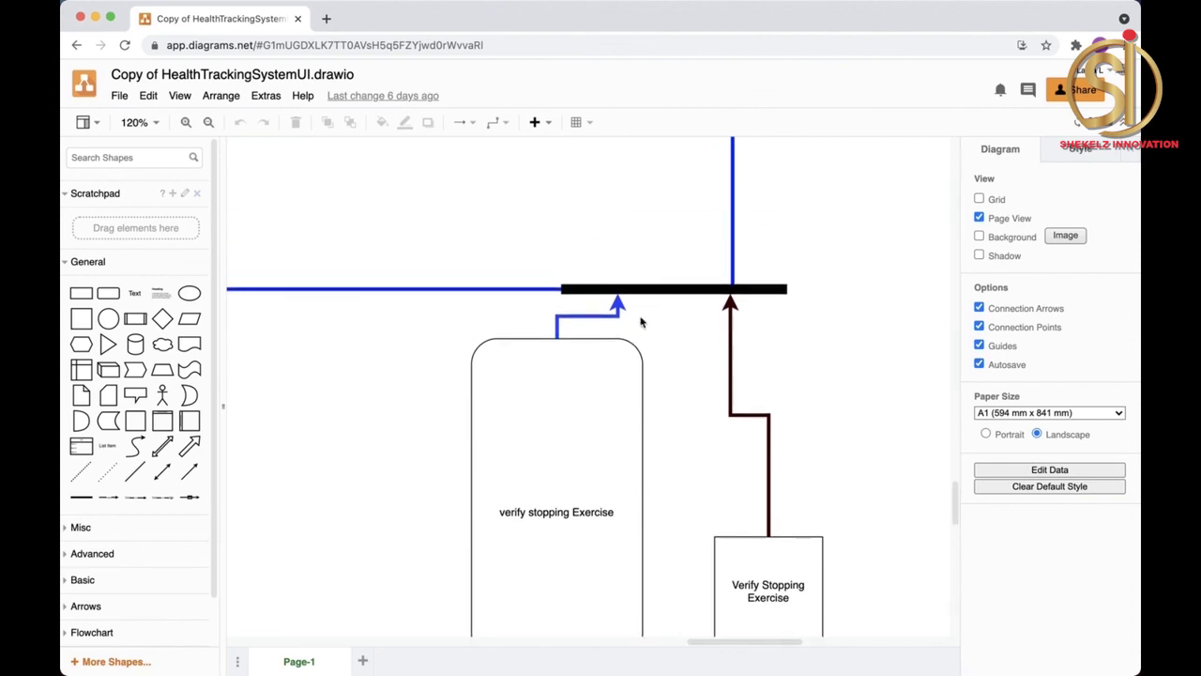
scroll(641, 319, down, 5)
scroll(641, 322, up, 2)
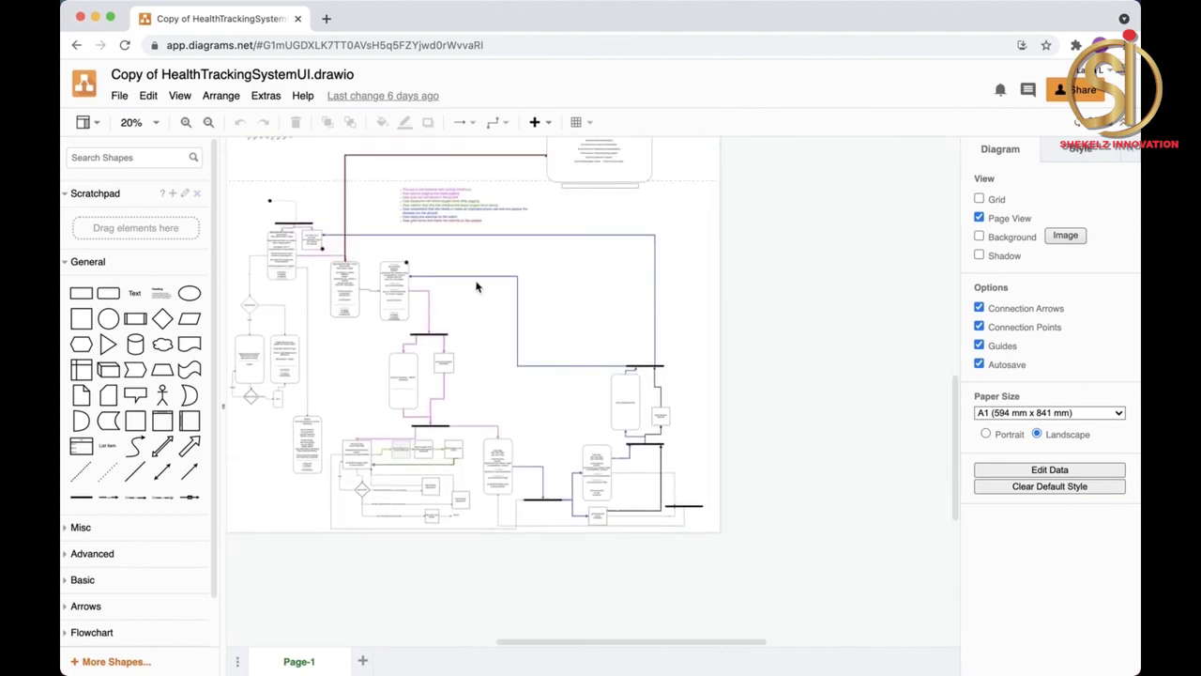
scroll(459, 267, up, 5)
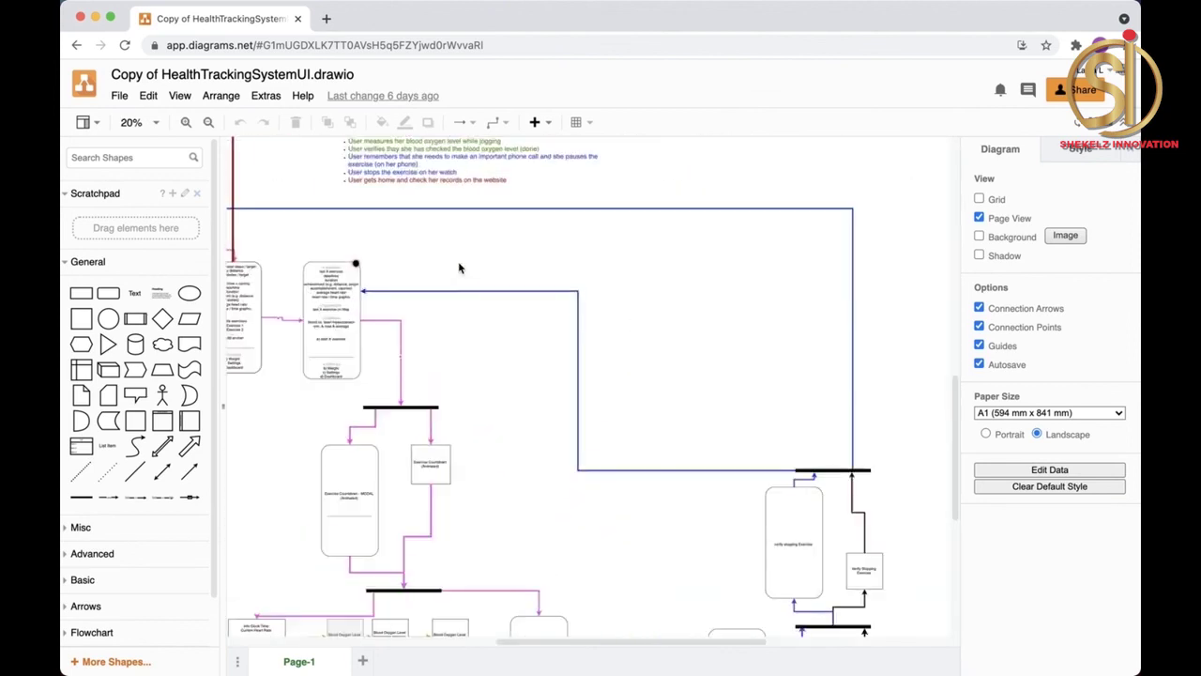
scroll(458, 267, down, 2)
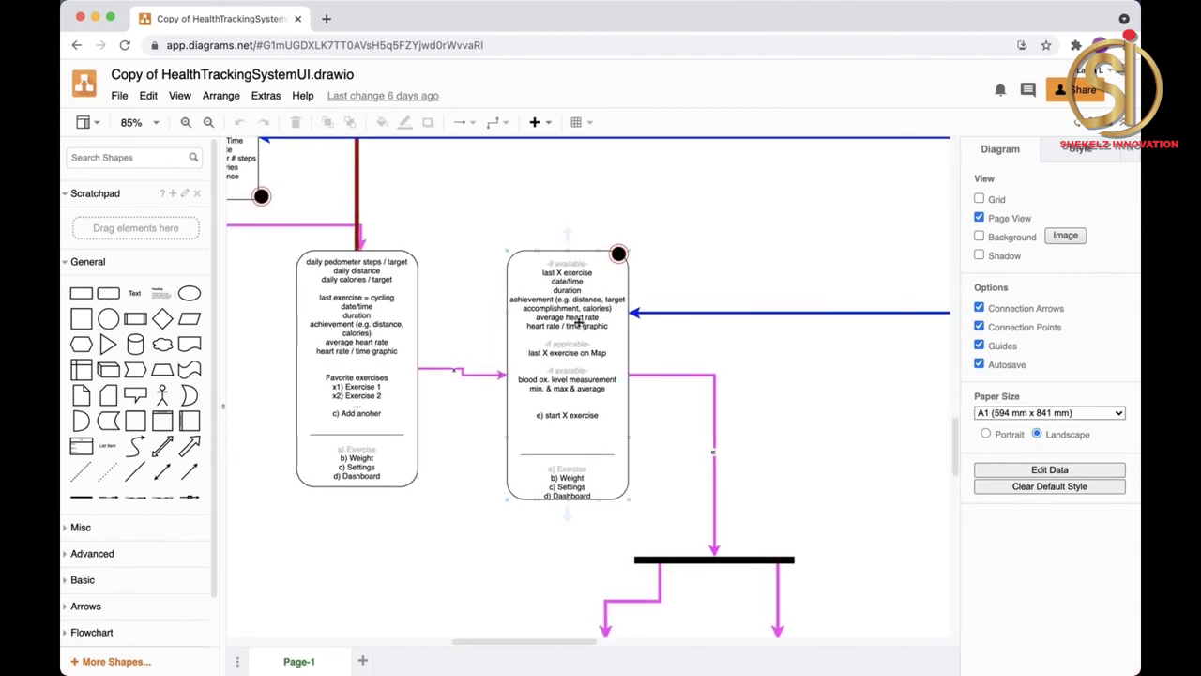
click(573, 275)
scroll(573, 293, up, 5)
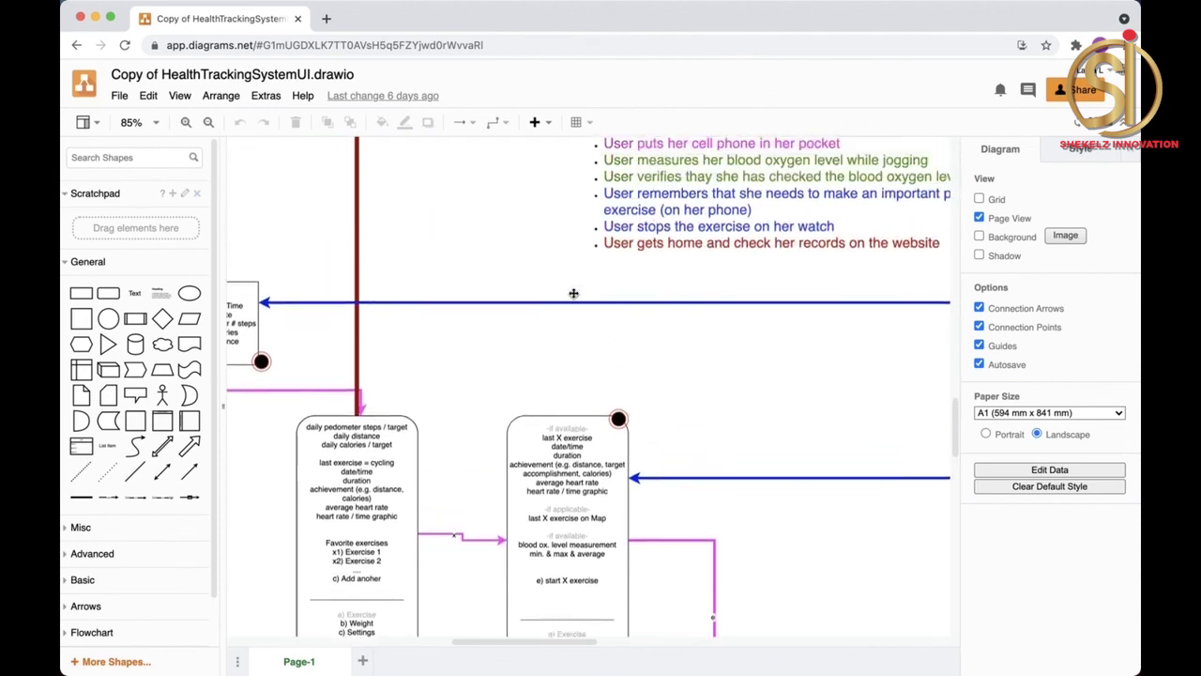
ctrl+scroll(571, 298, down, 3)
ctrl+scroll(571, 297, down, 6)
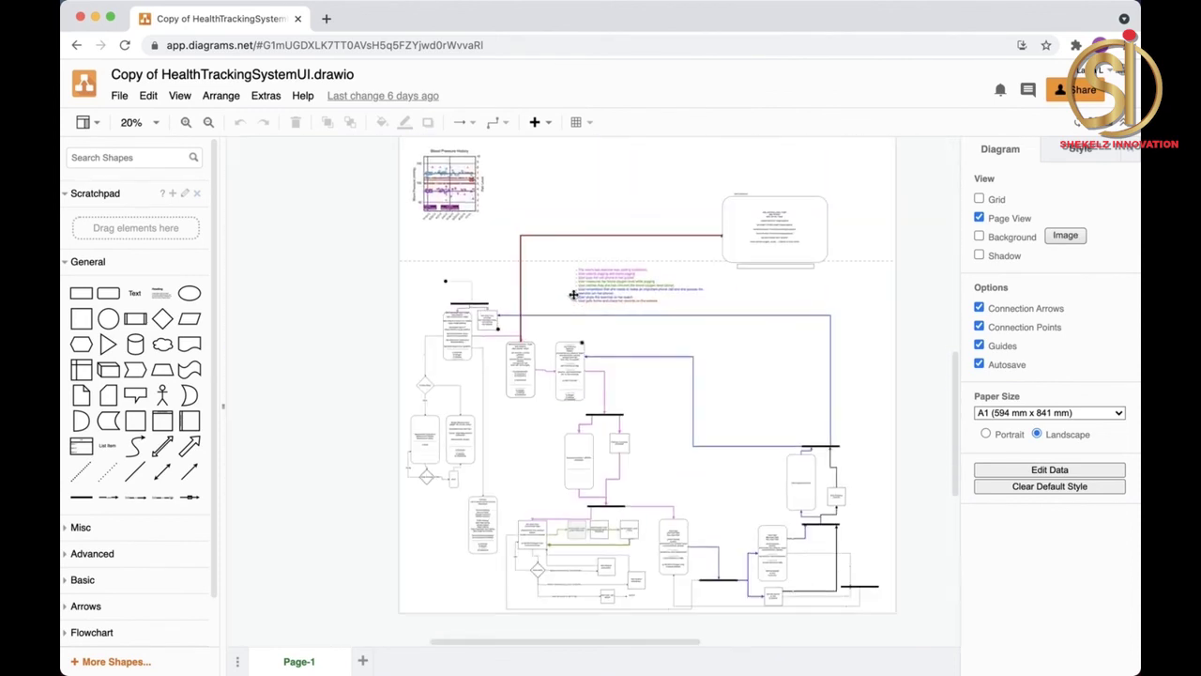
scroll(574, 295, right, 2)
scroll(574, 295, down, 1)
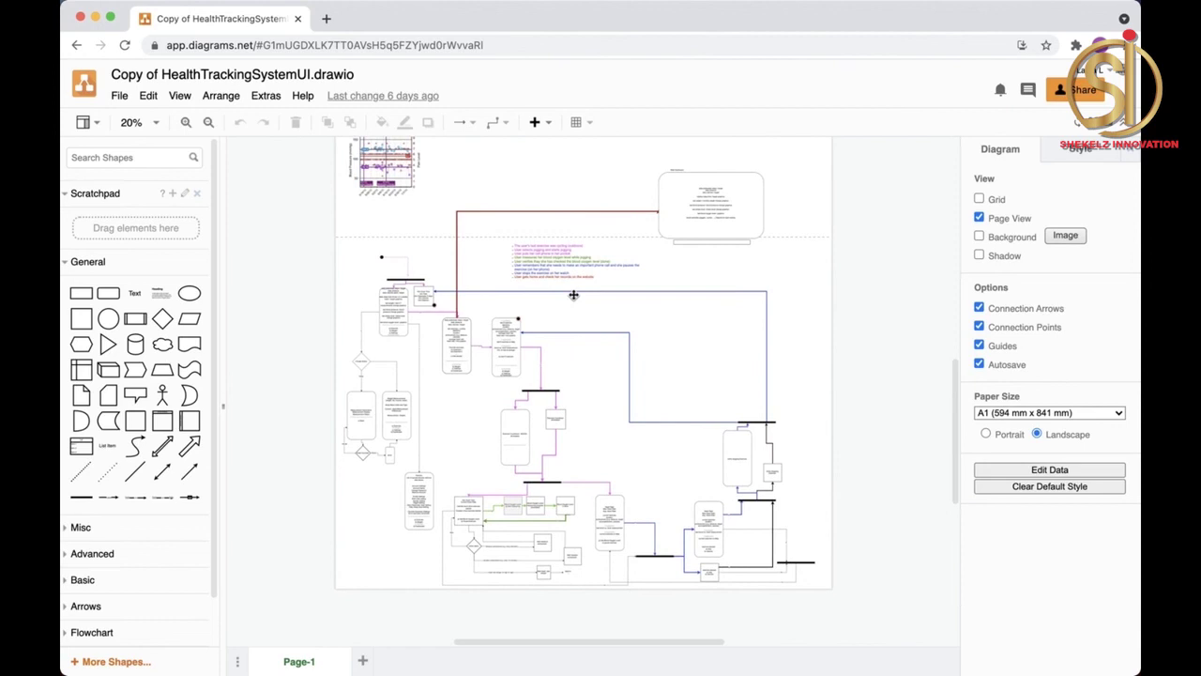